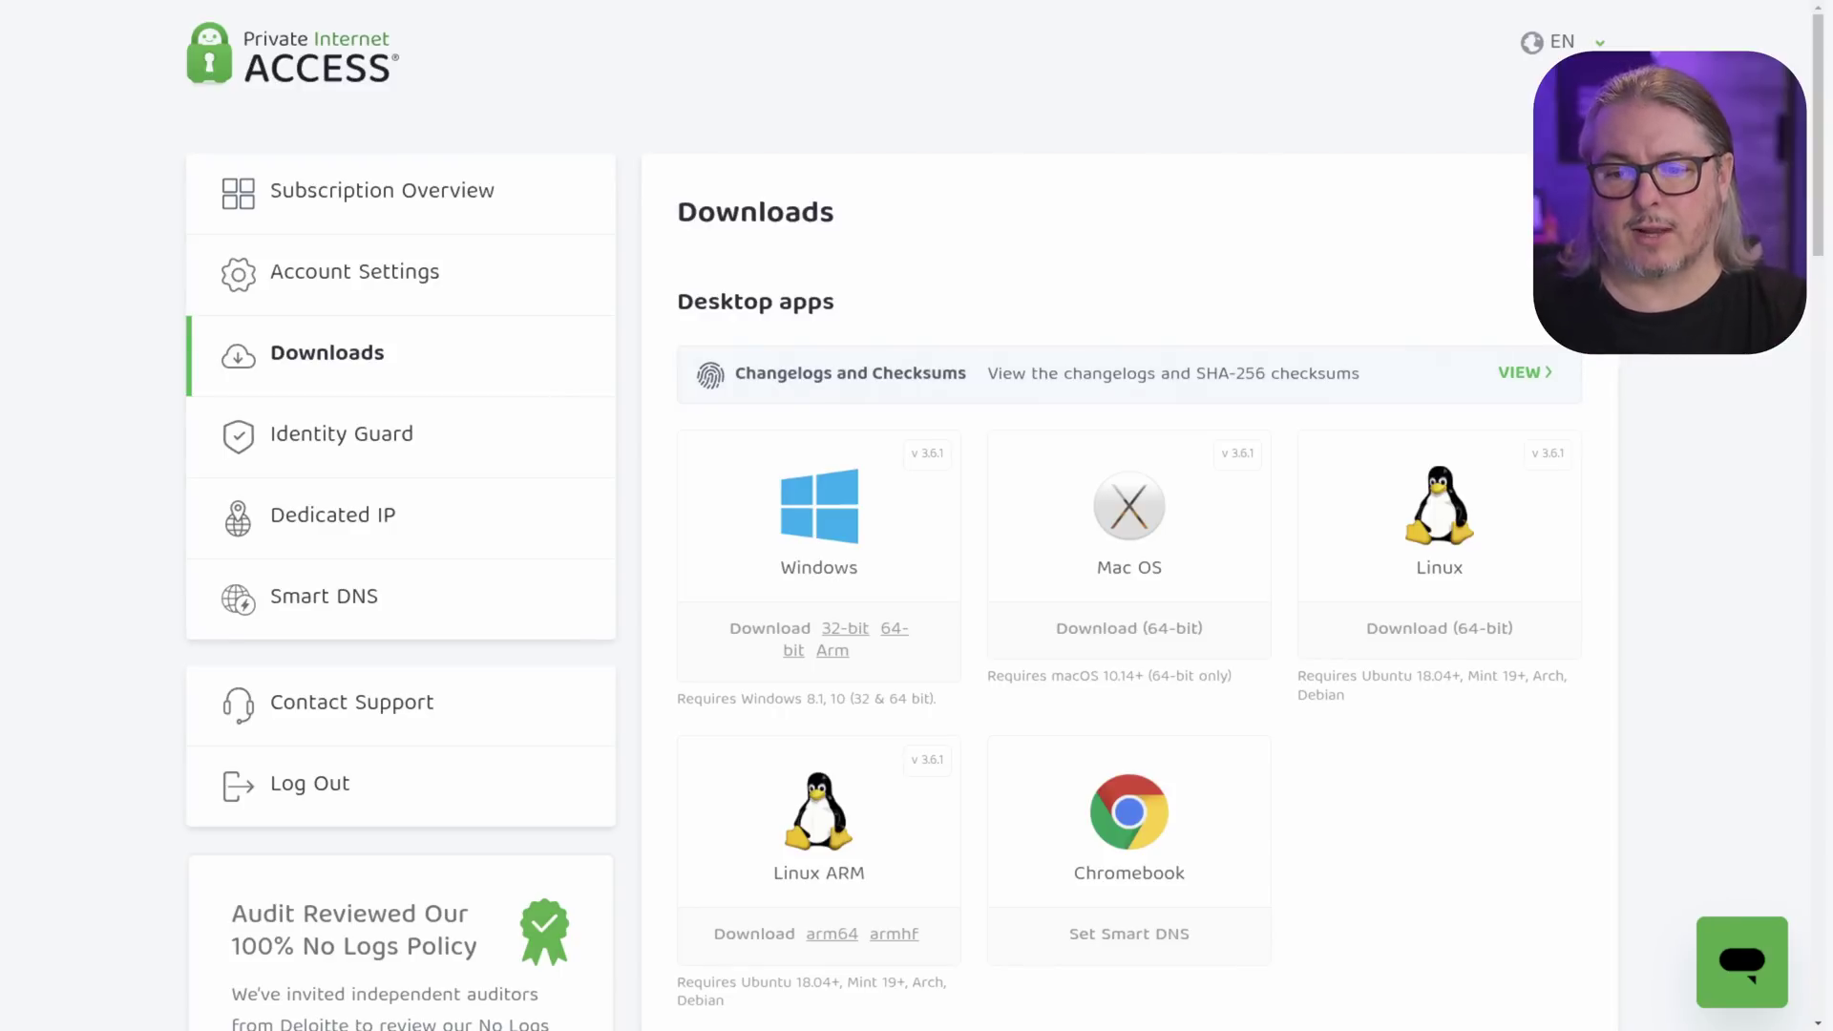
# Open PIA's OpenVPN configuration generator from VPN Settings and choose the Linux platform
pyautogui.scroll(-8, 917, 516)
pyautogui.scroll(-9, 917, 515)
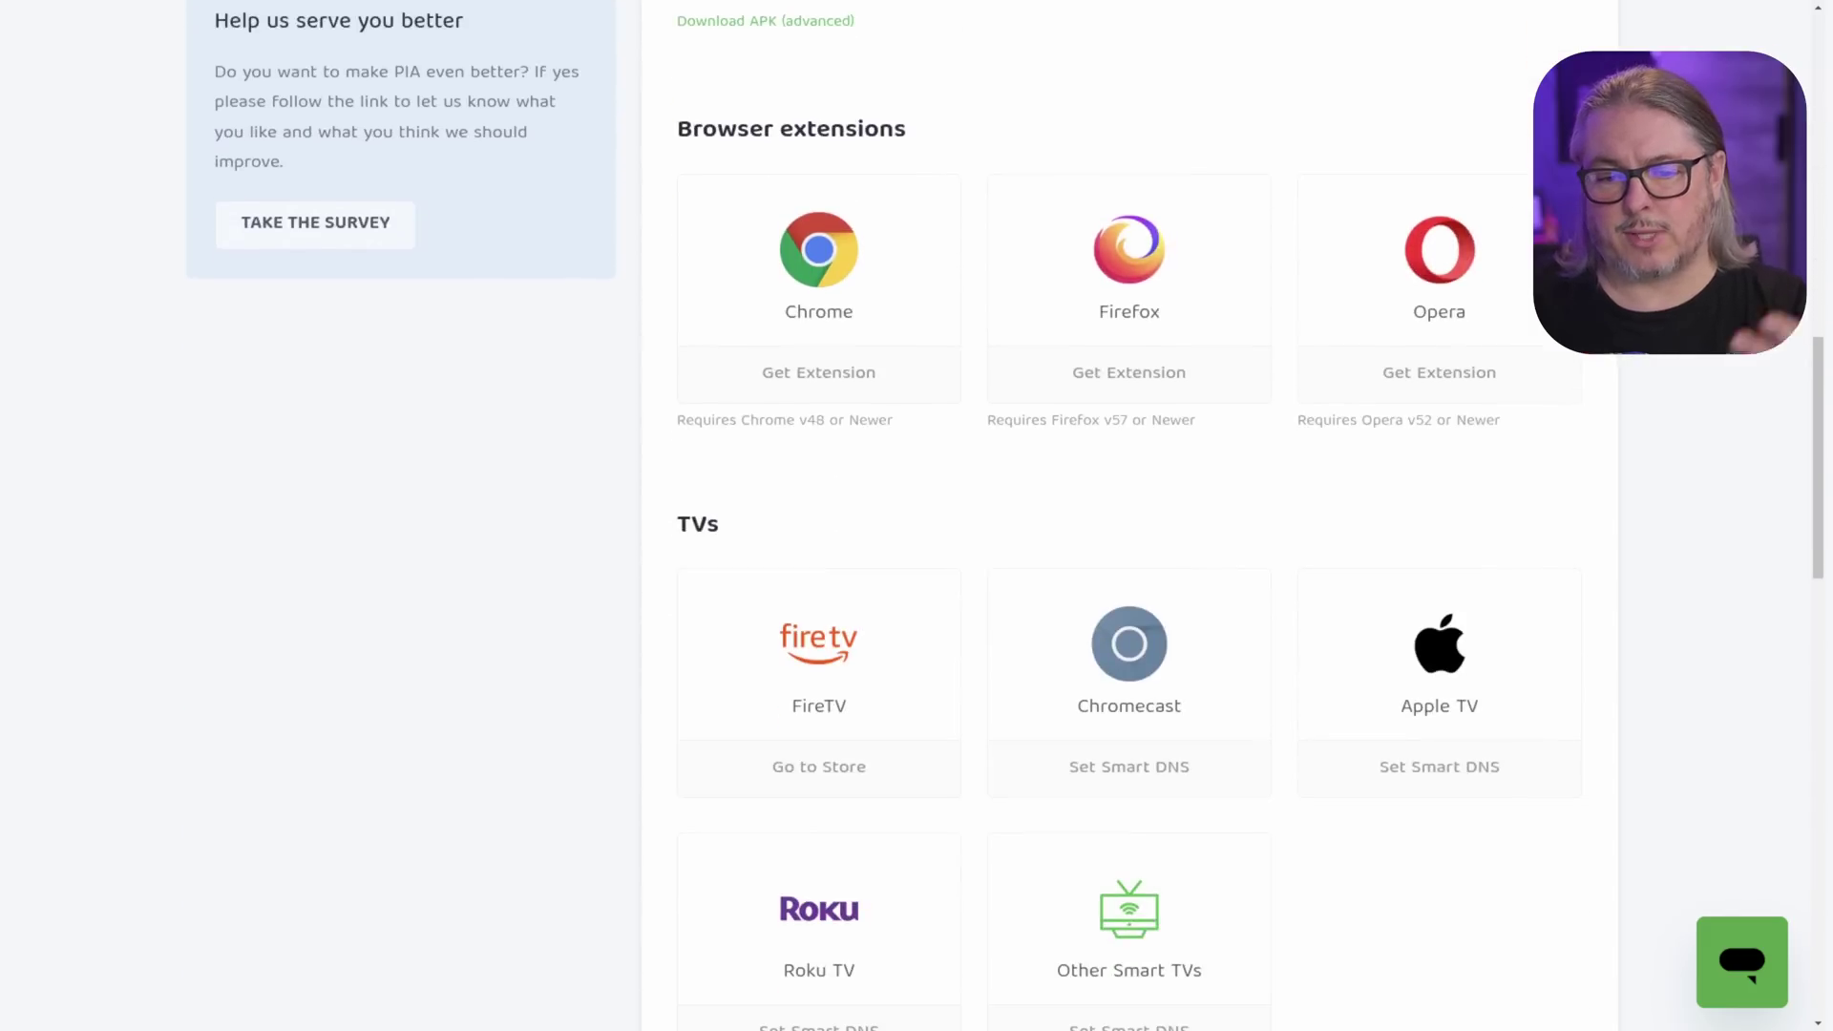
pyautogui.scroll(-12, 917, 516)
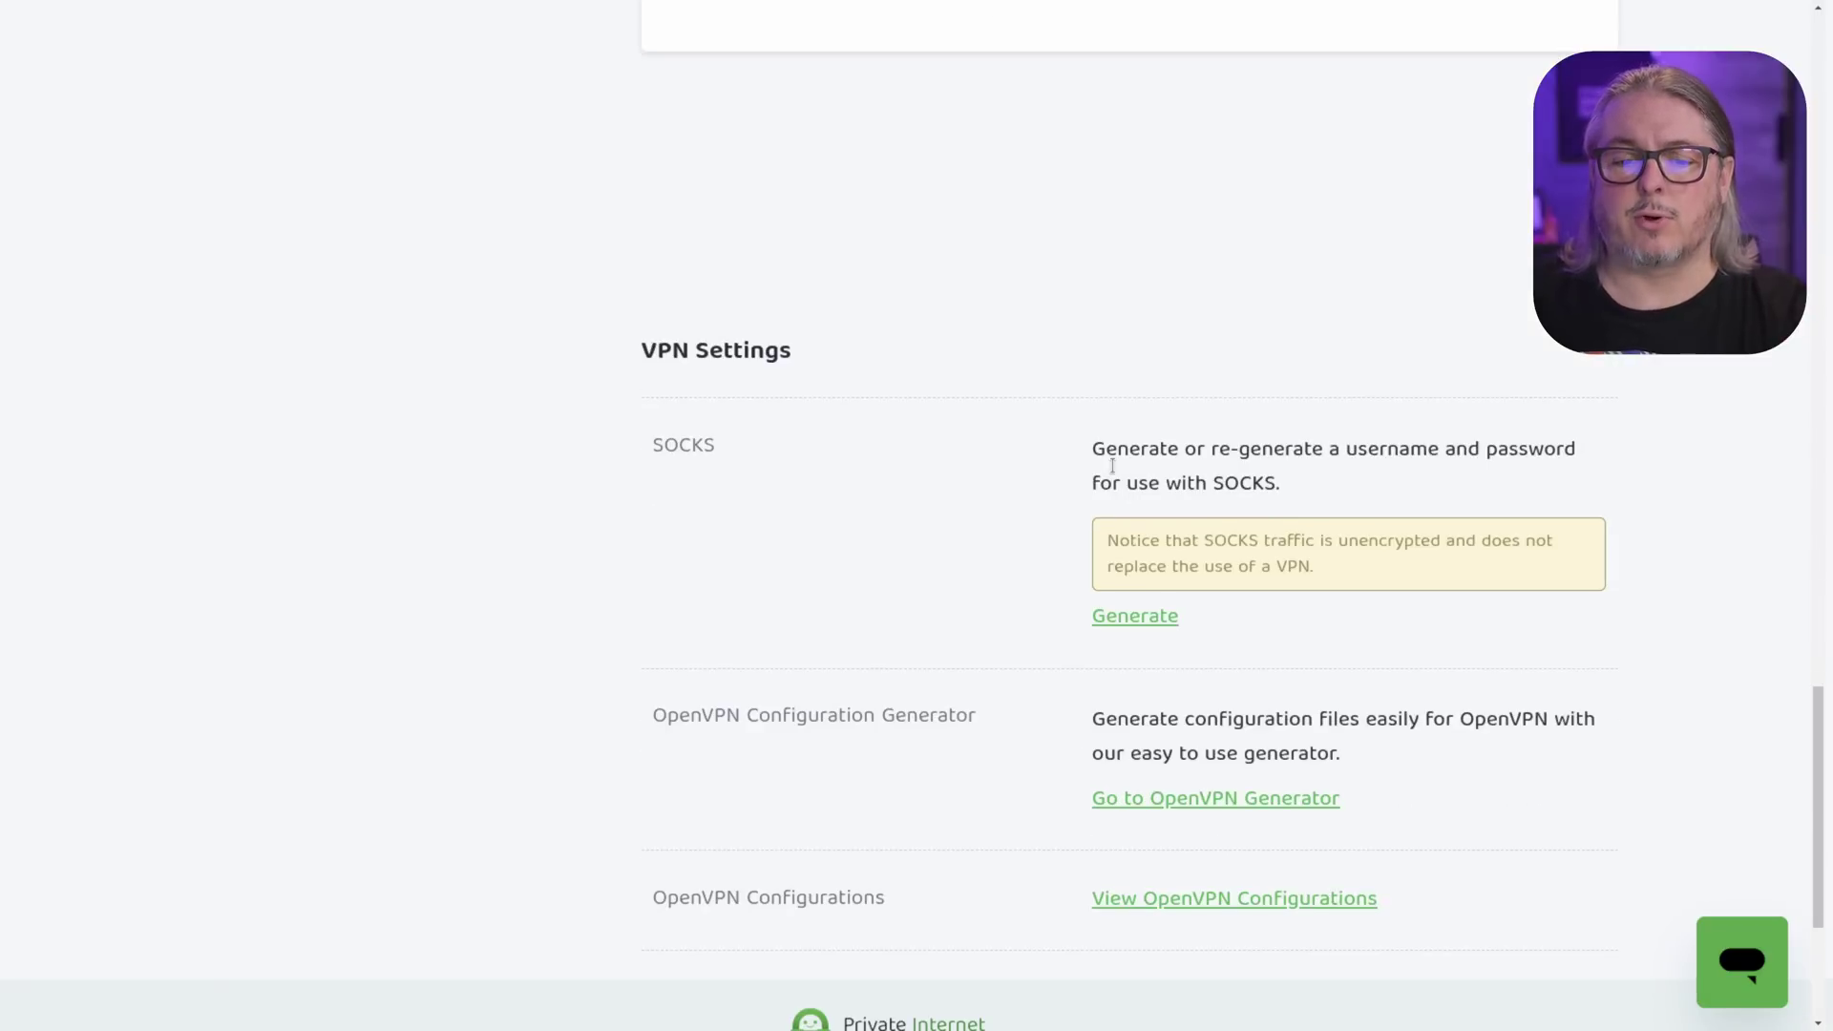
pyautogui.scroll(-3, 1113, 462)
pyautogui.moveTo(638, 500); pyautogui.dragTo(1043, 487)
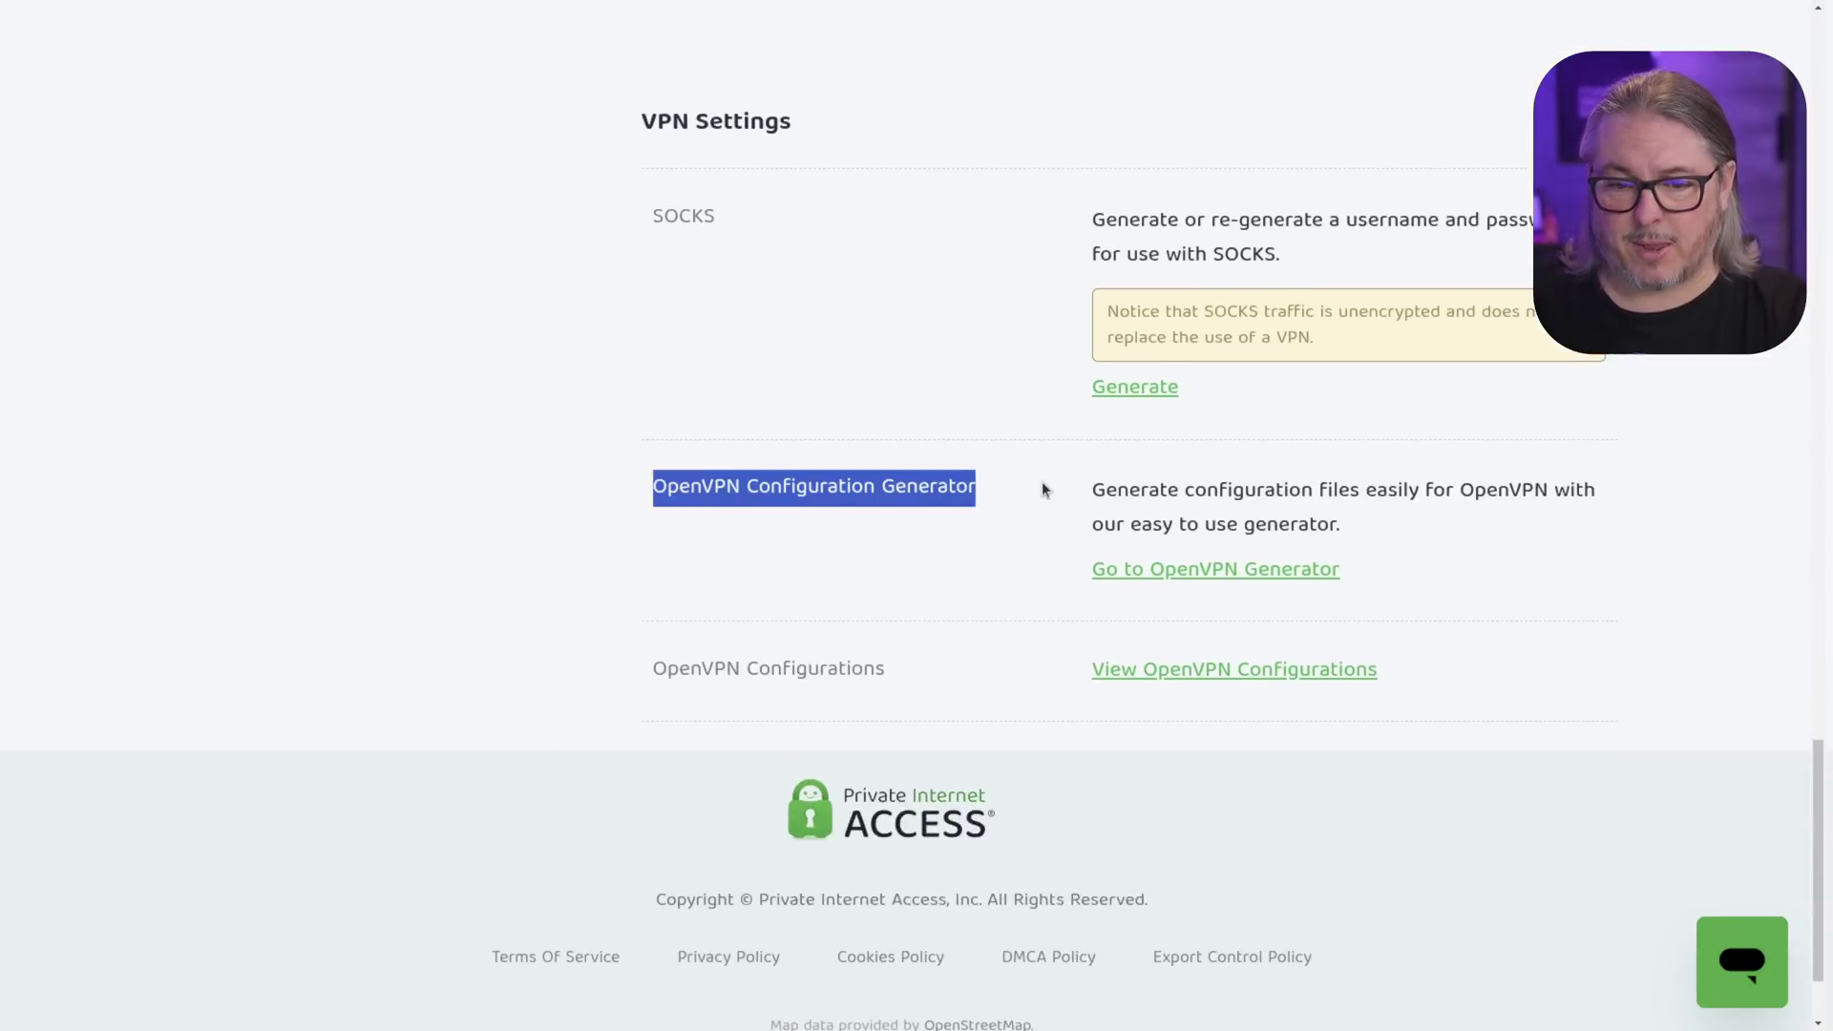
pyautogui.click(1192, 572)
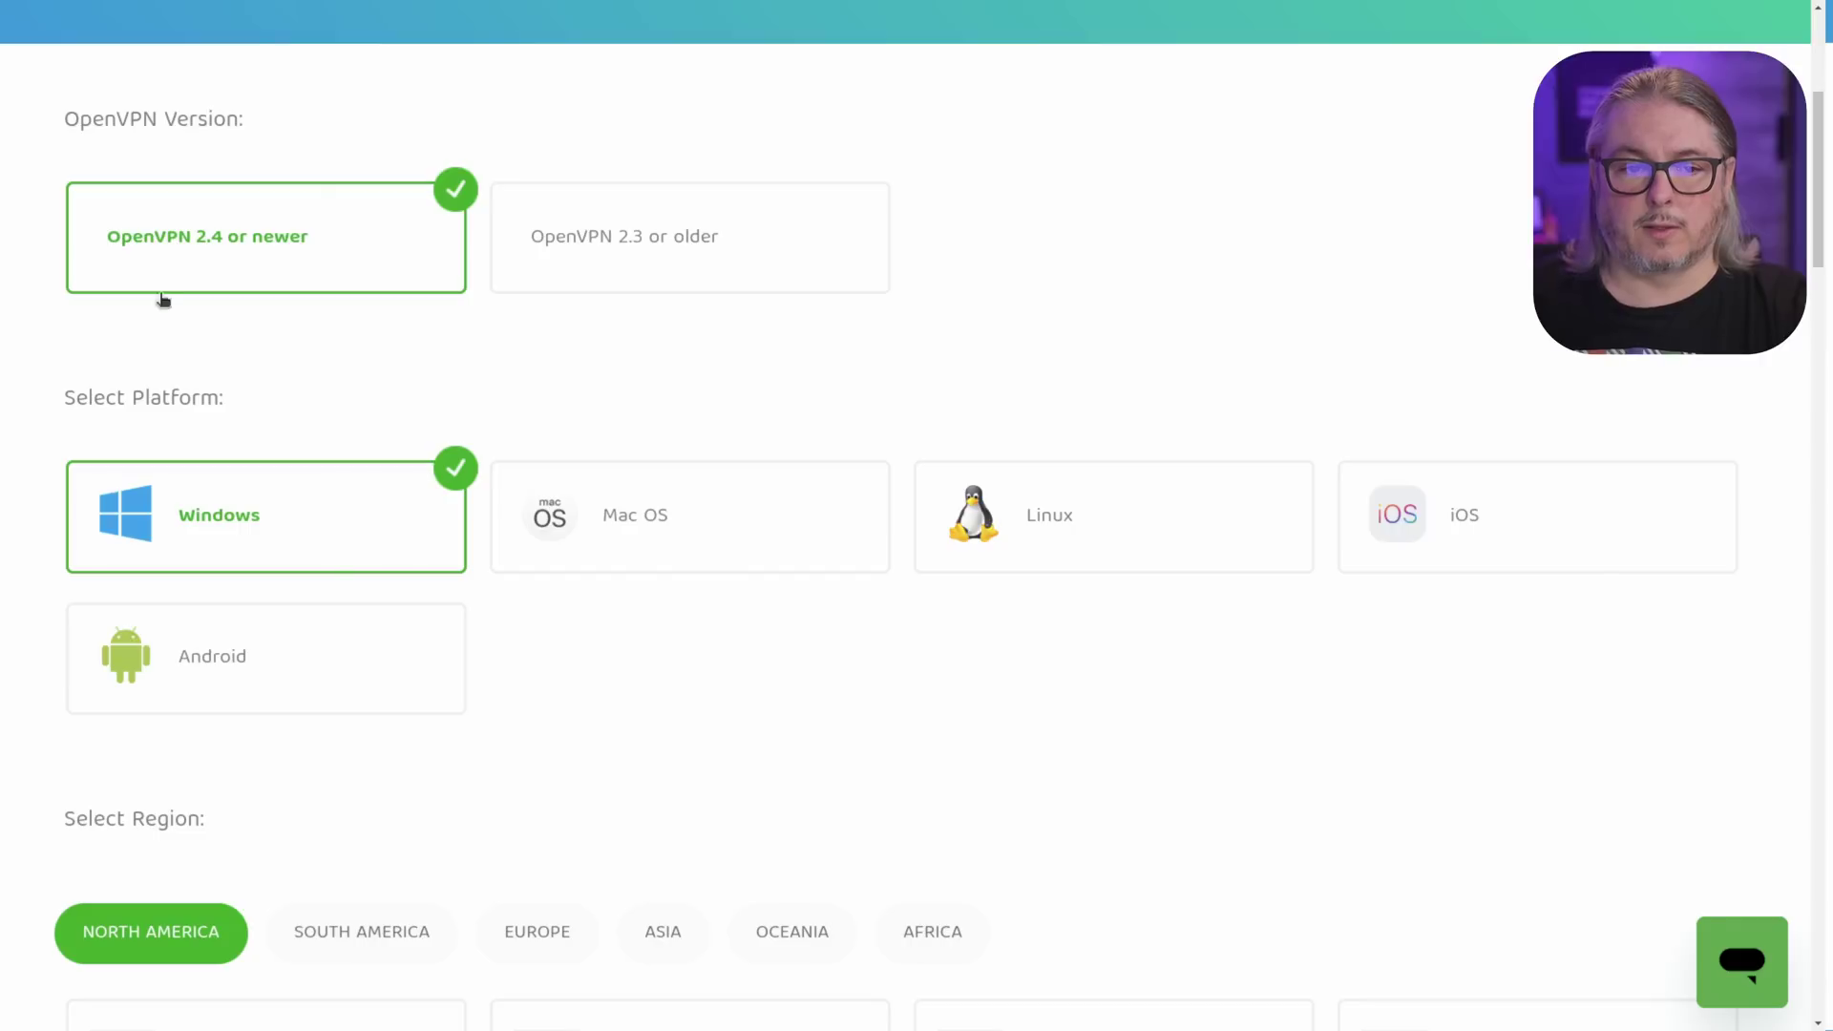
pyautogui.click(1085, 515)
# Select the US Alaska server on UDP/1198 and generate the configuration file
pyautogui.scroll(-4, 1174, 634)
pyautogui.scroll(-2, 1173, 637)
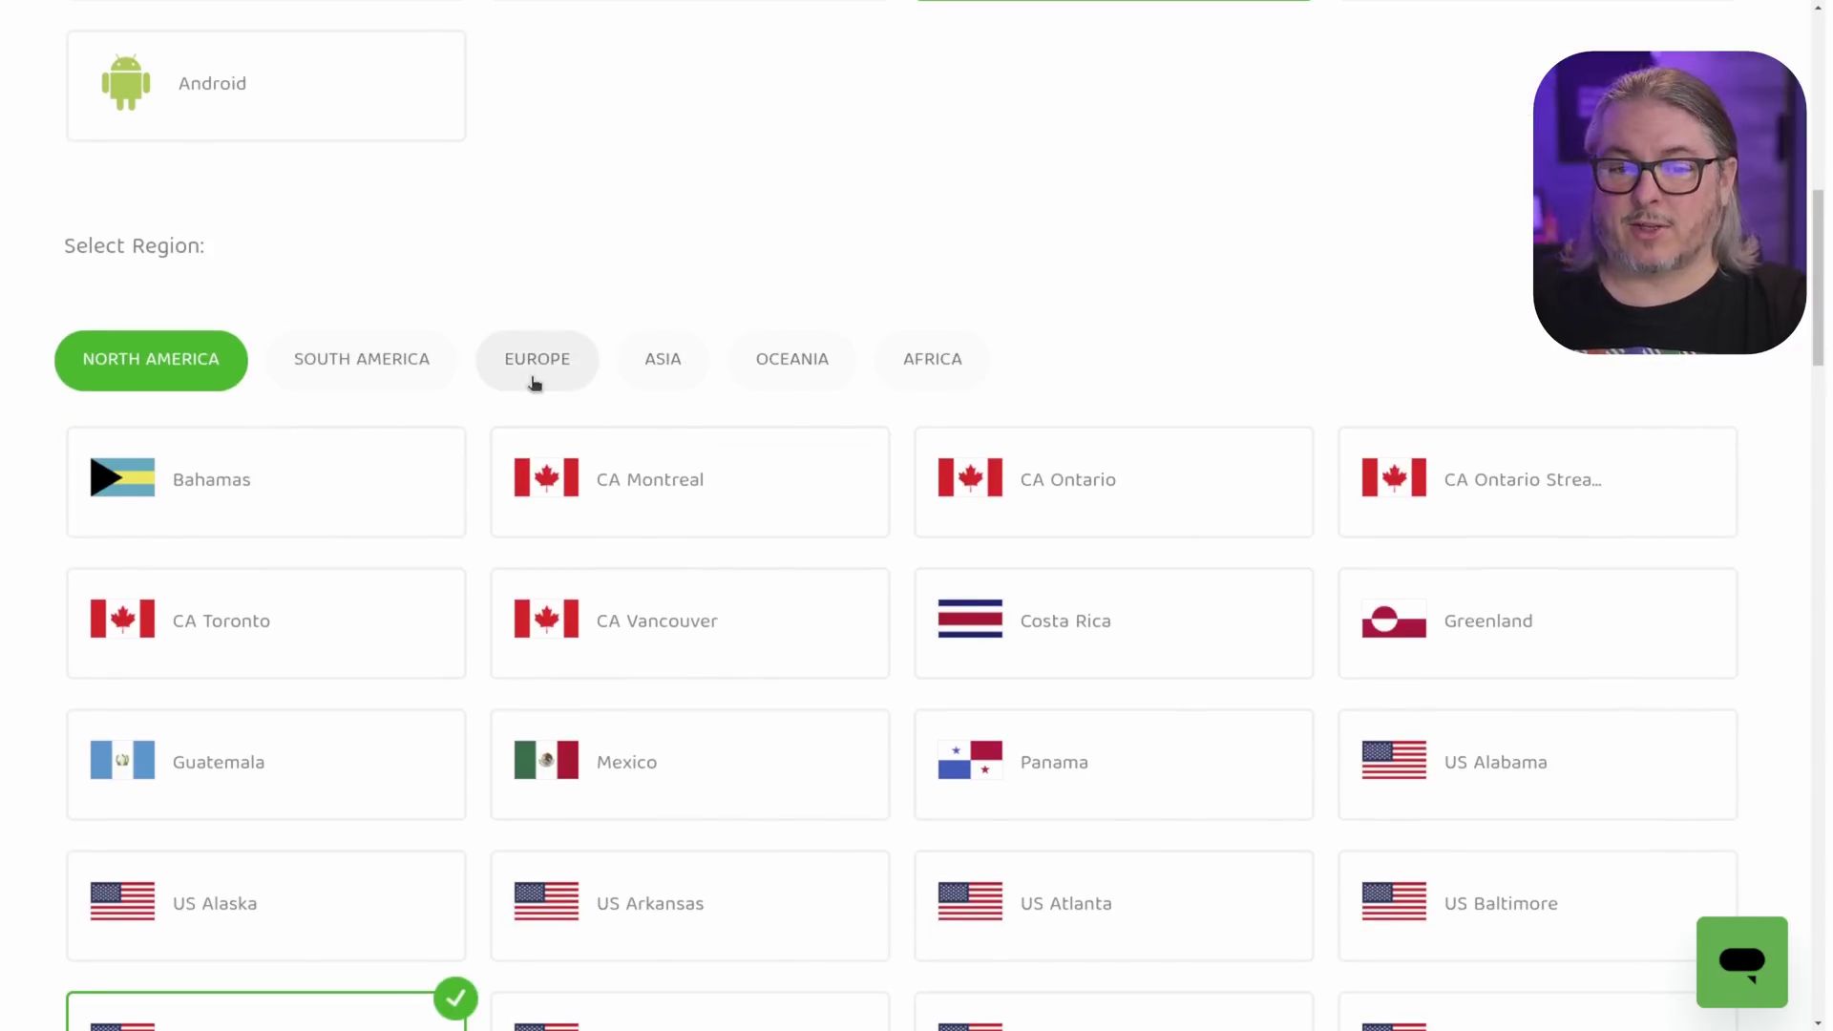
pyautogui.scroll(-4, 1213, 301)
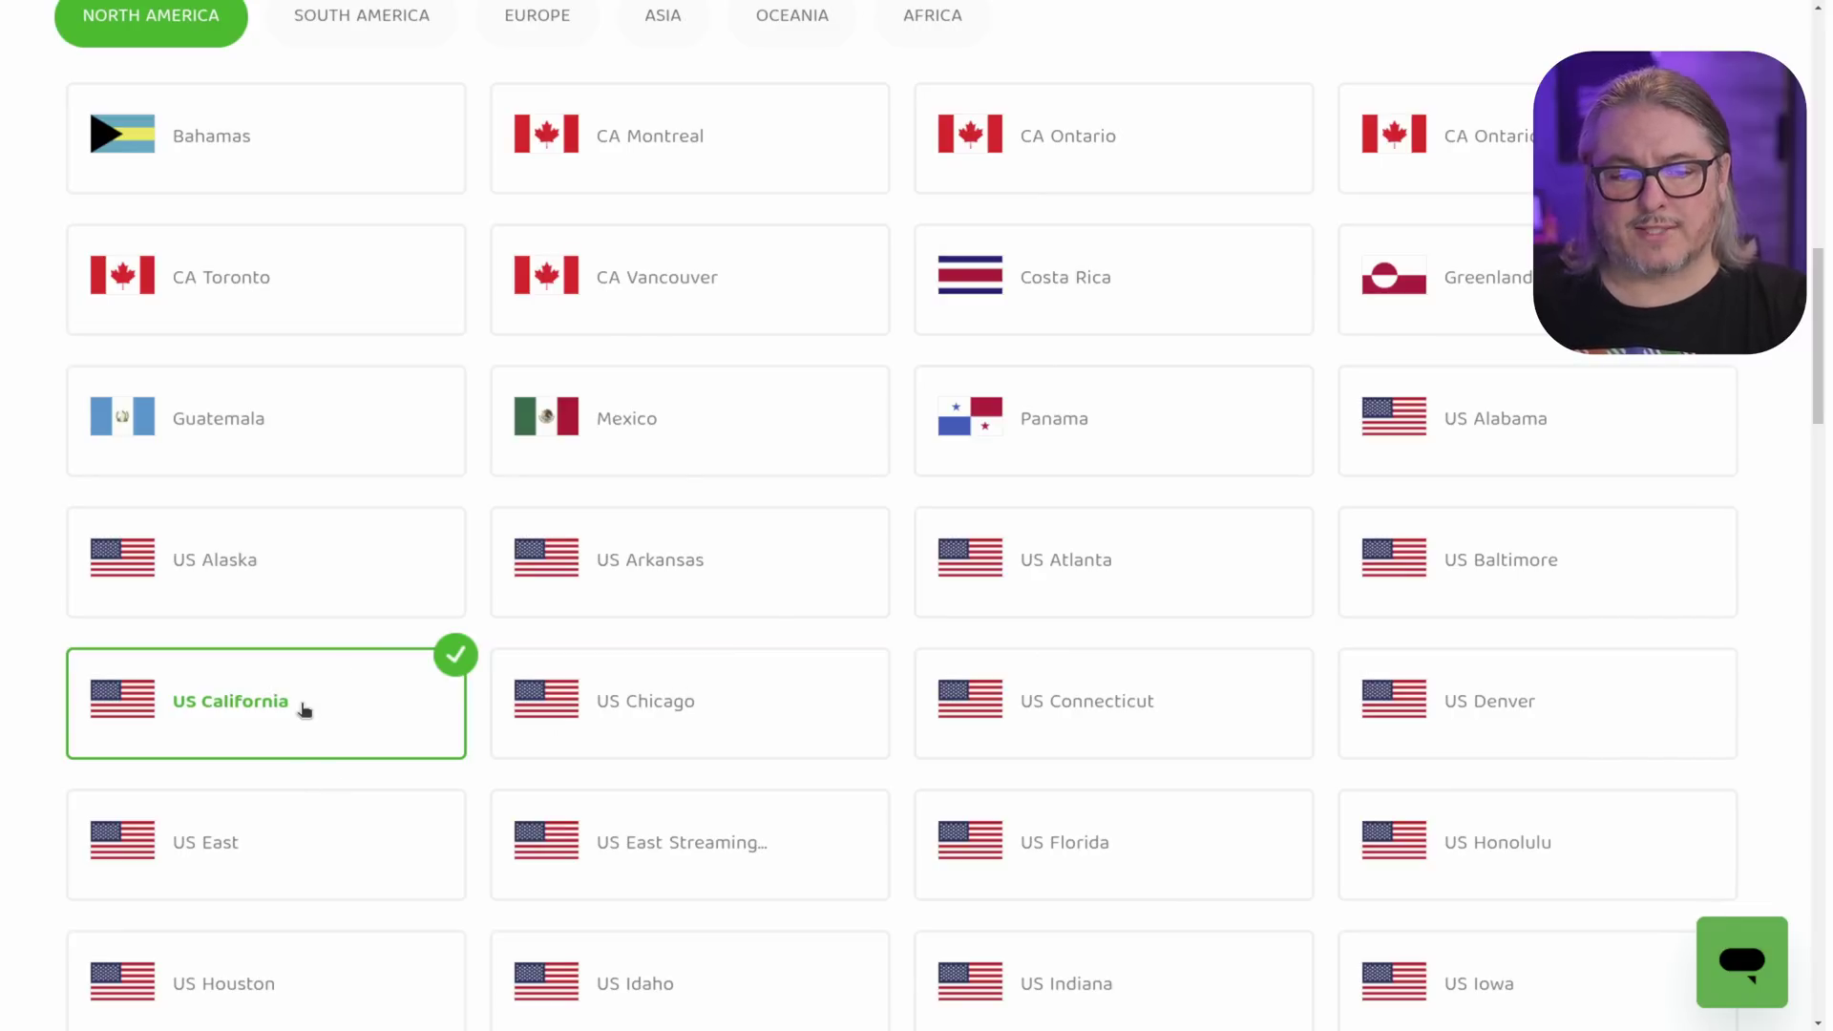
pyautogui.click(327, 585)
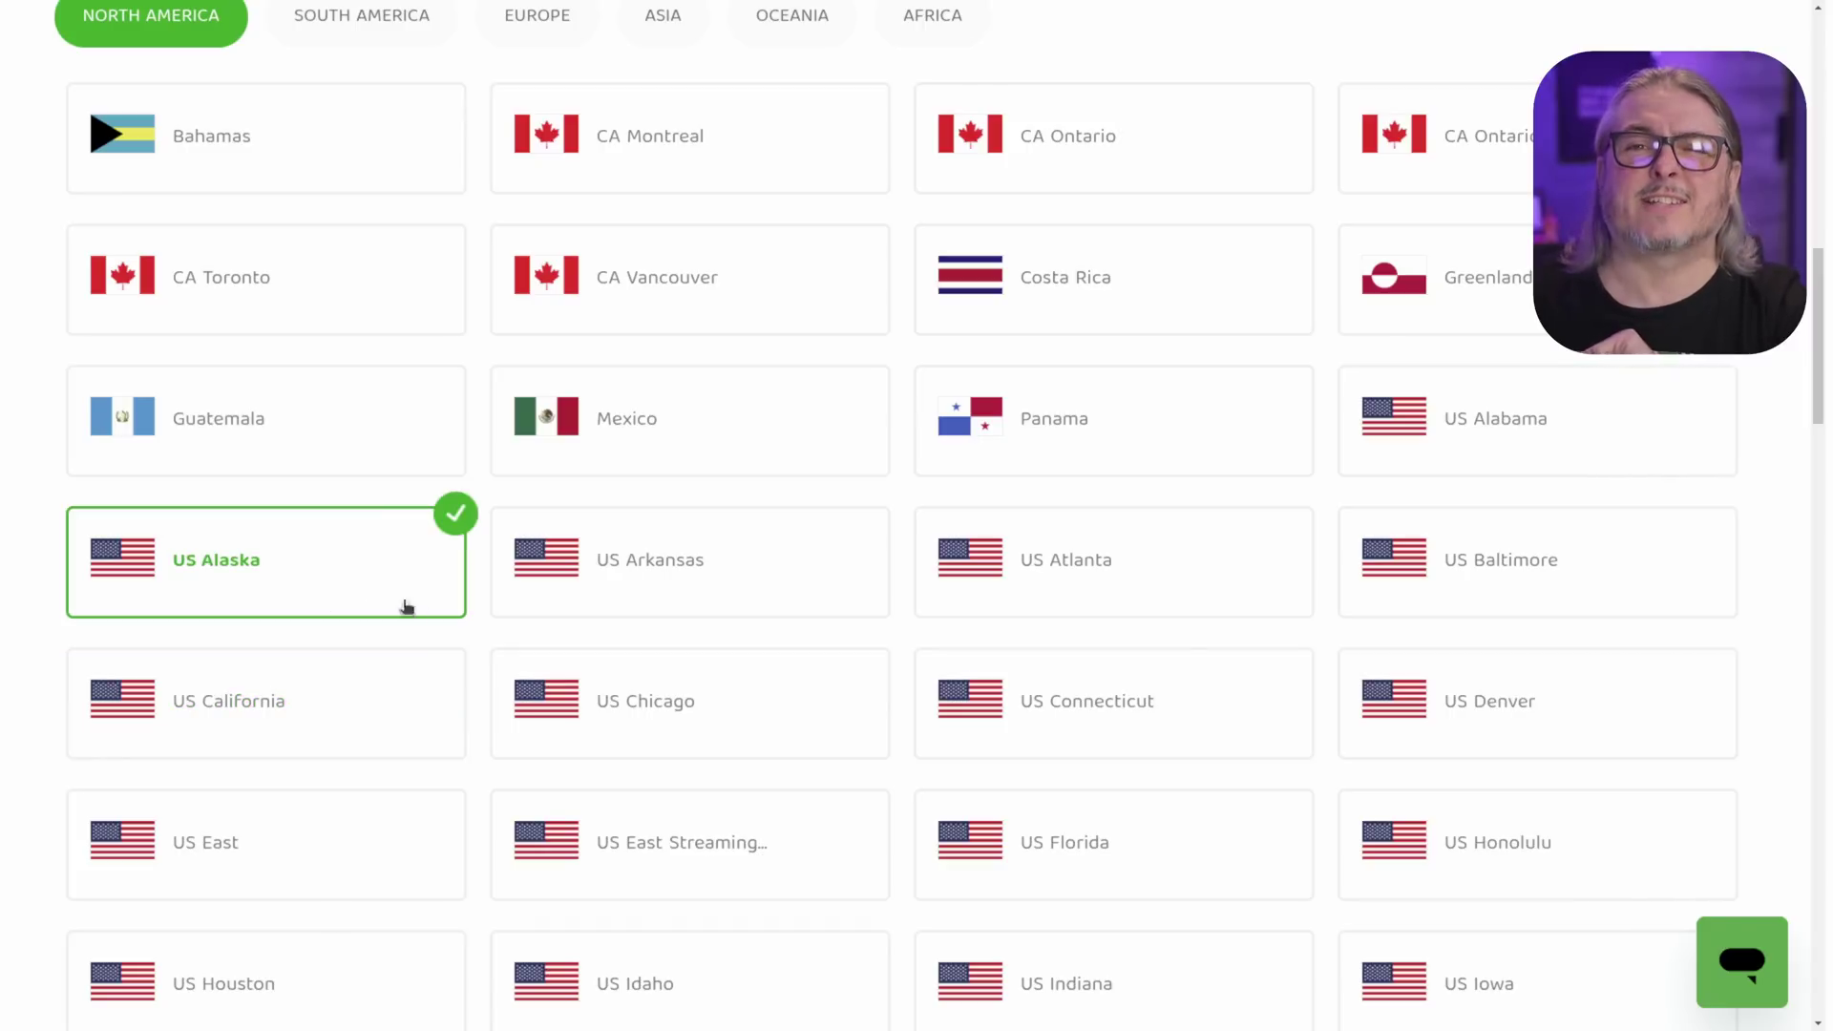
pyautogui.scroll(-20, 864, 449)
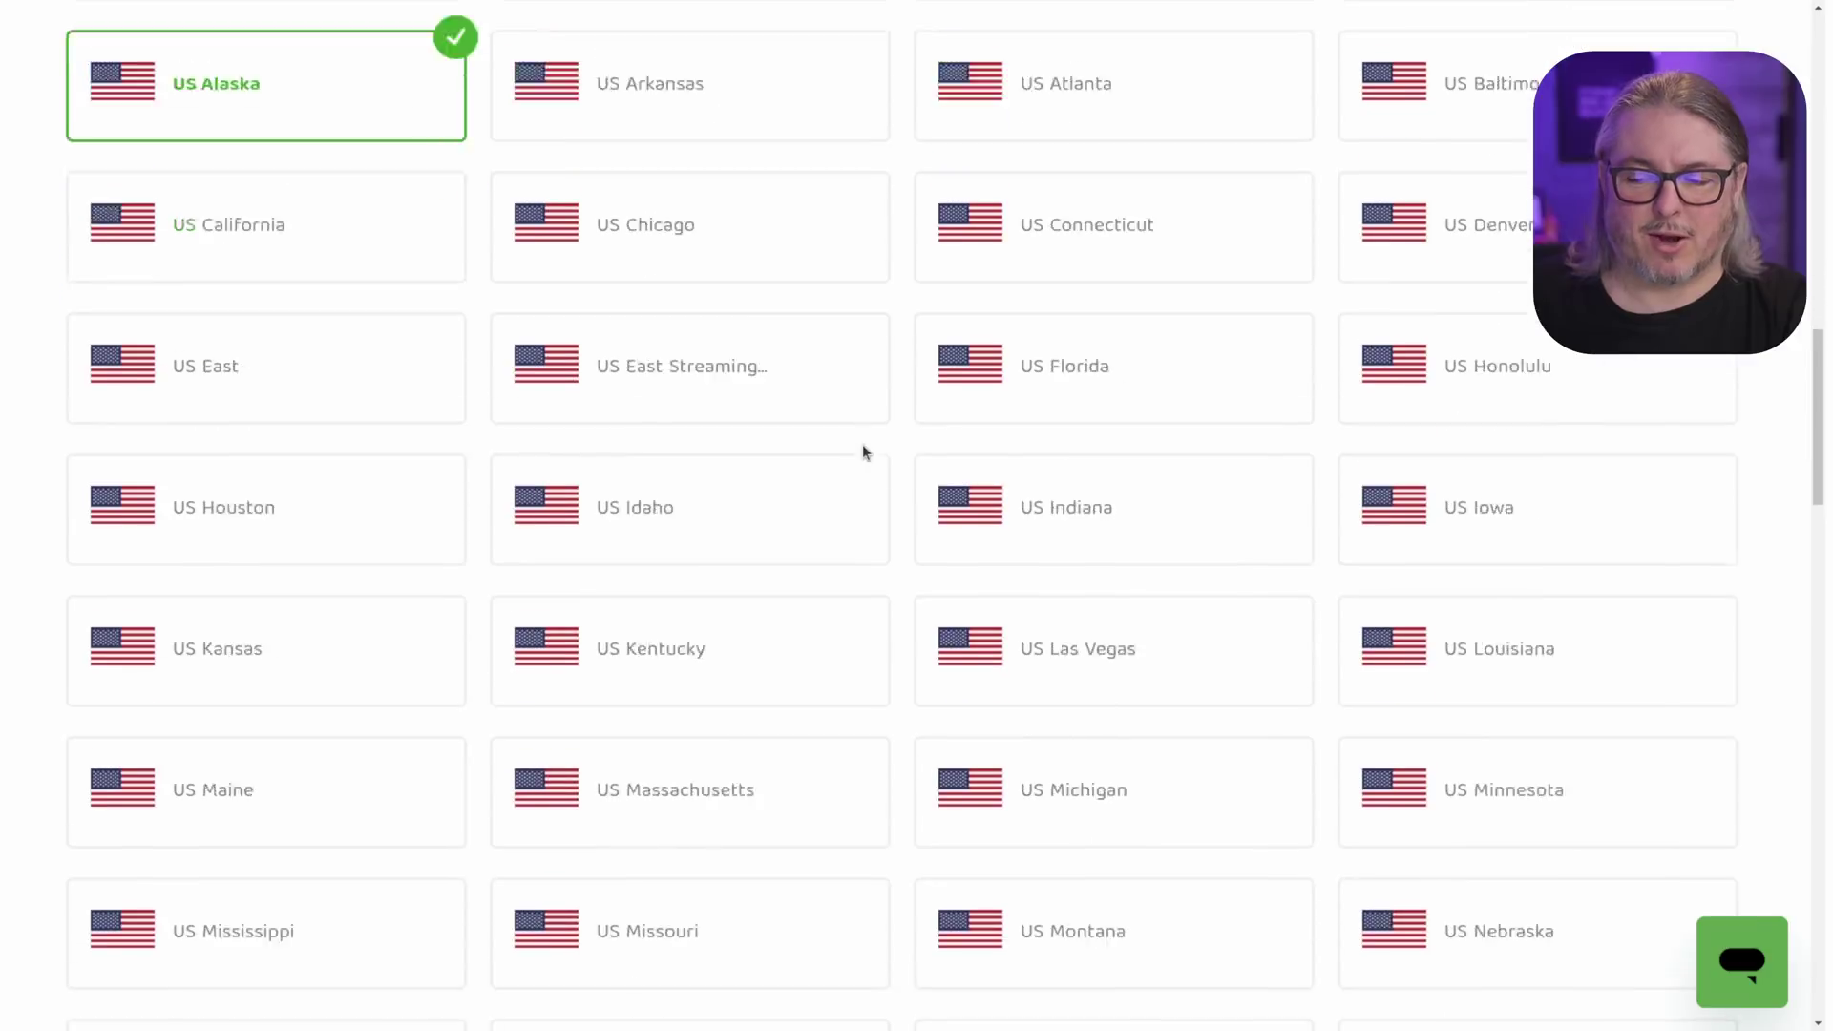
pyautogui.scroll(-1, 863, 452)
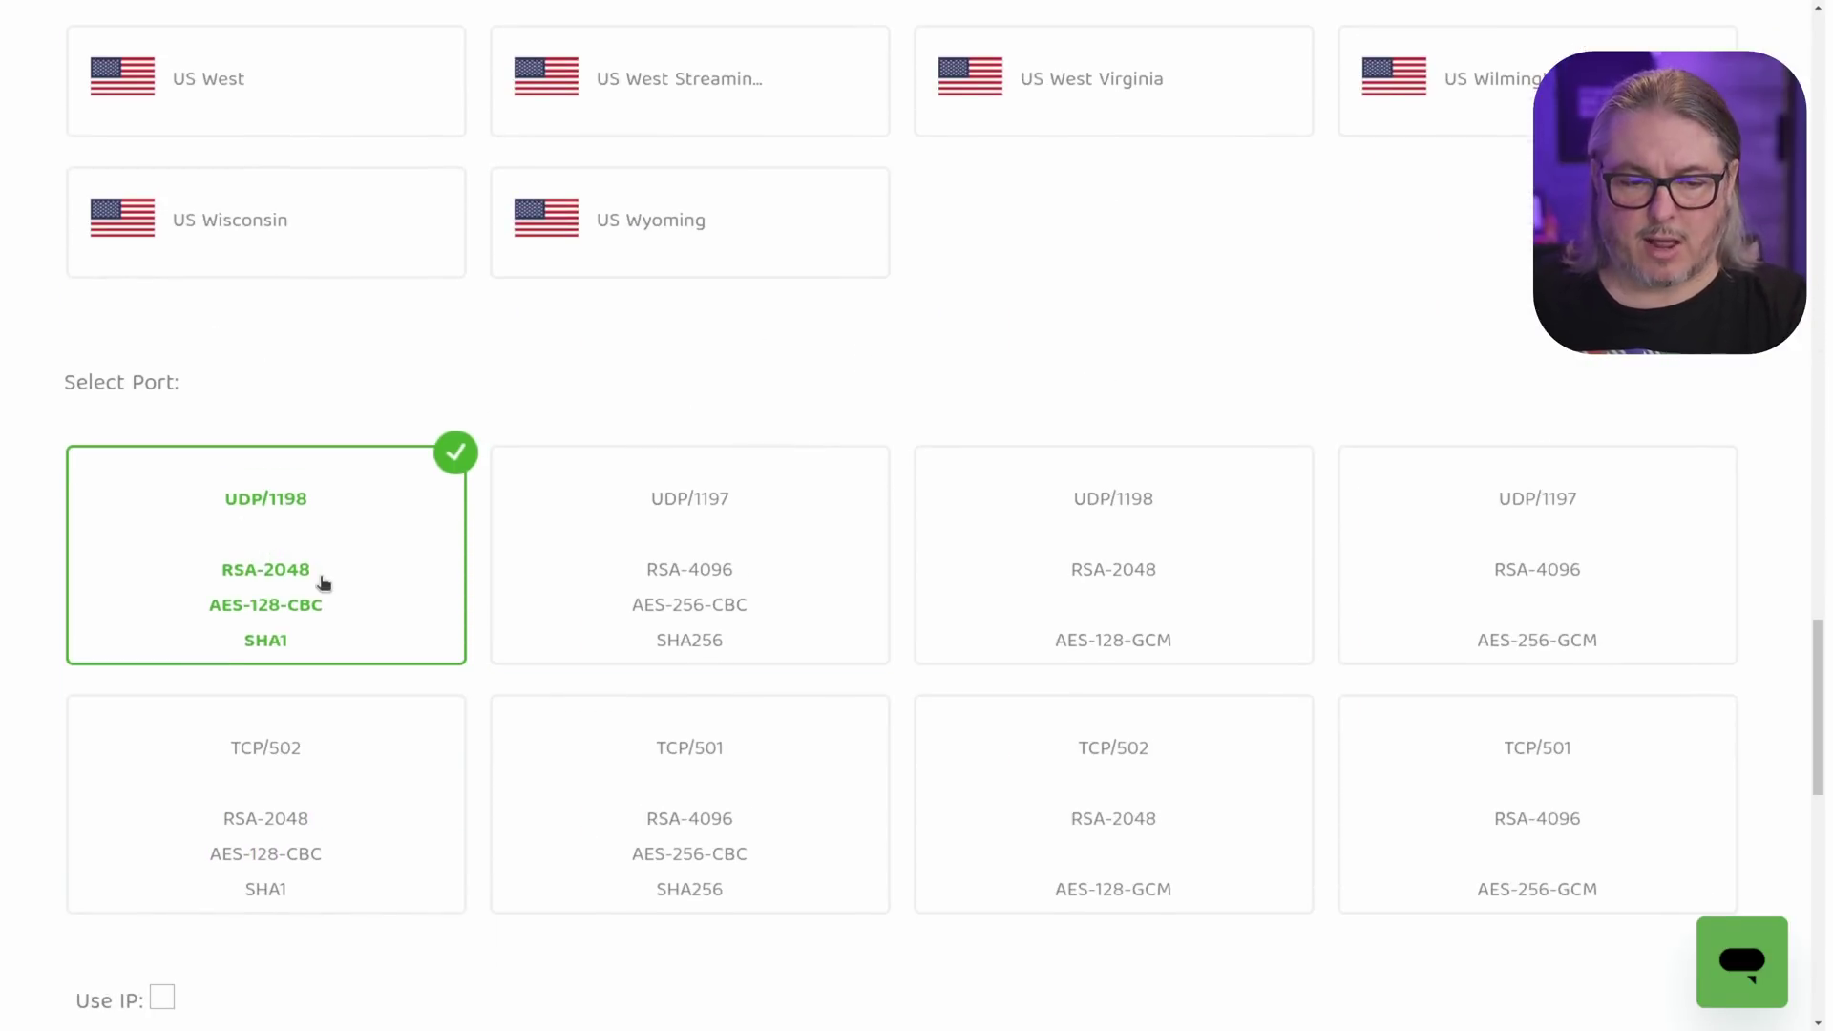
pyautogui.scroll(-4, 391, 616)
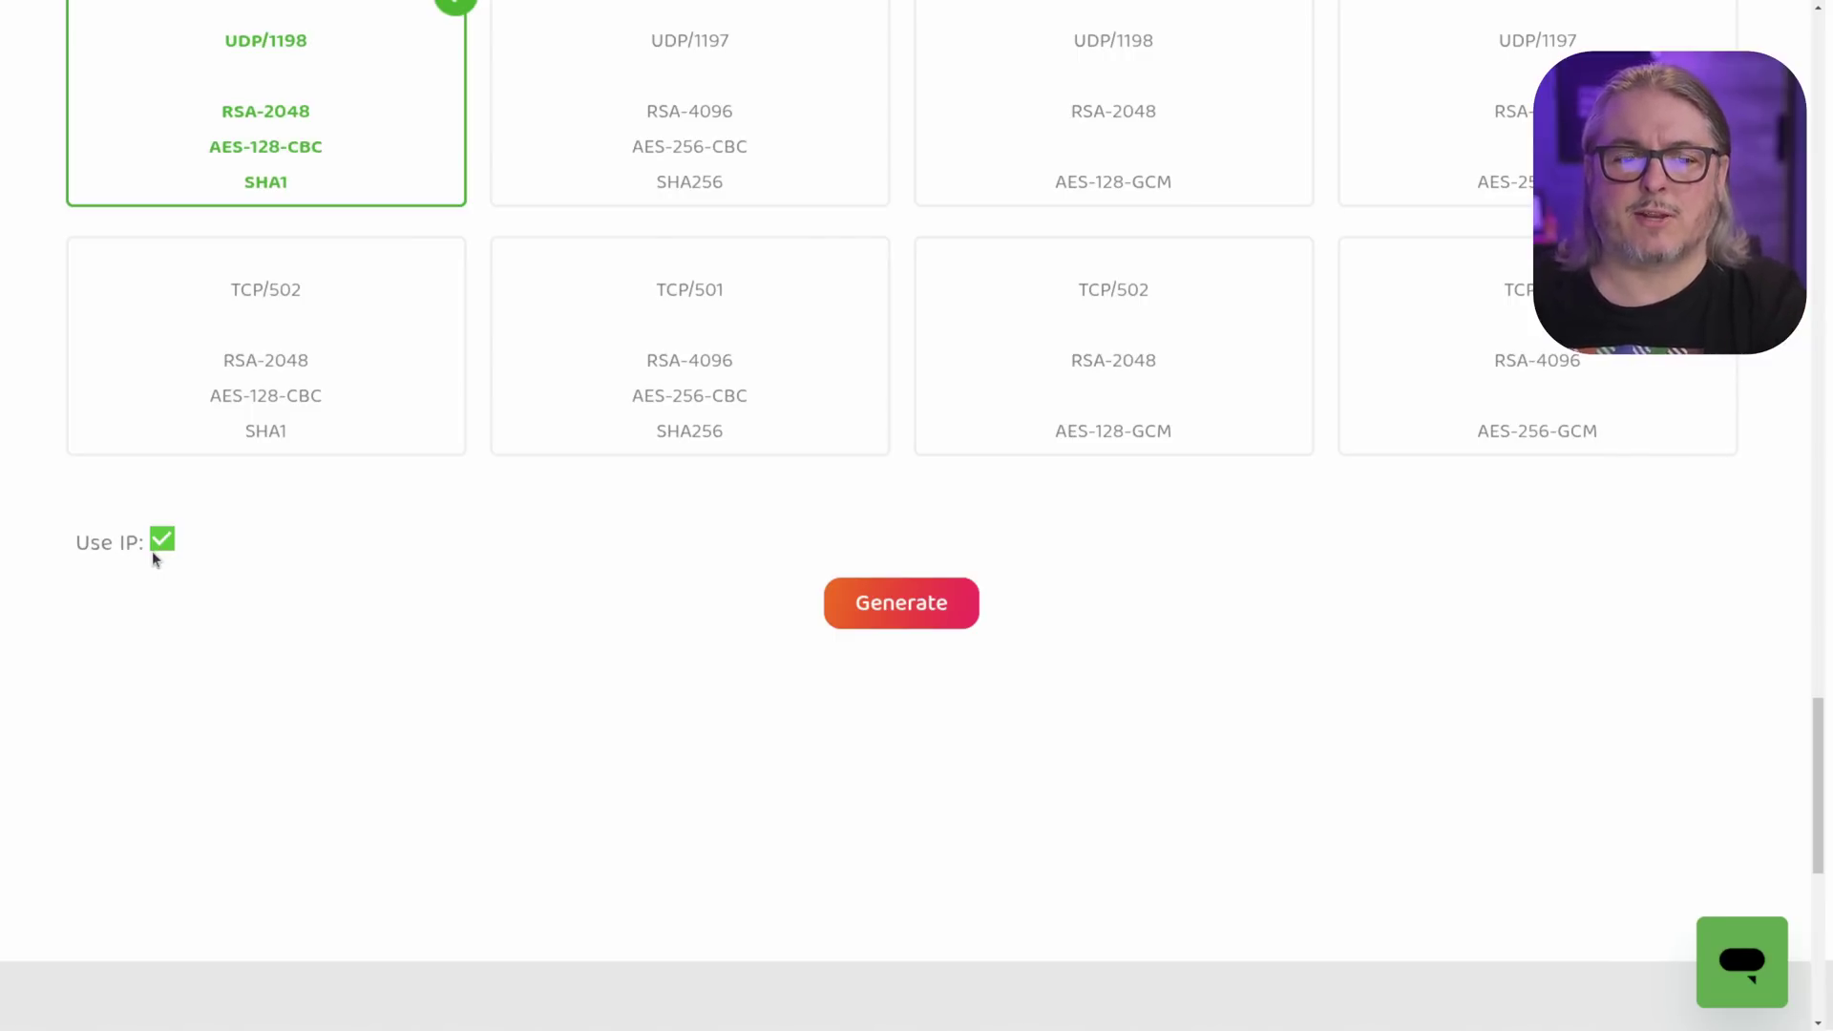
pyautogui.click(940, 610)
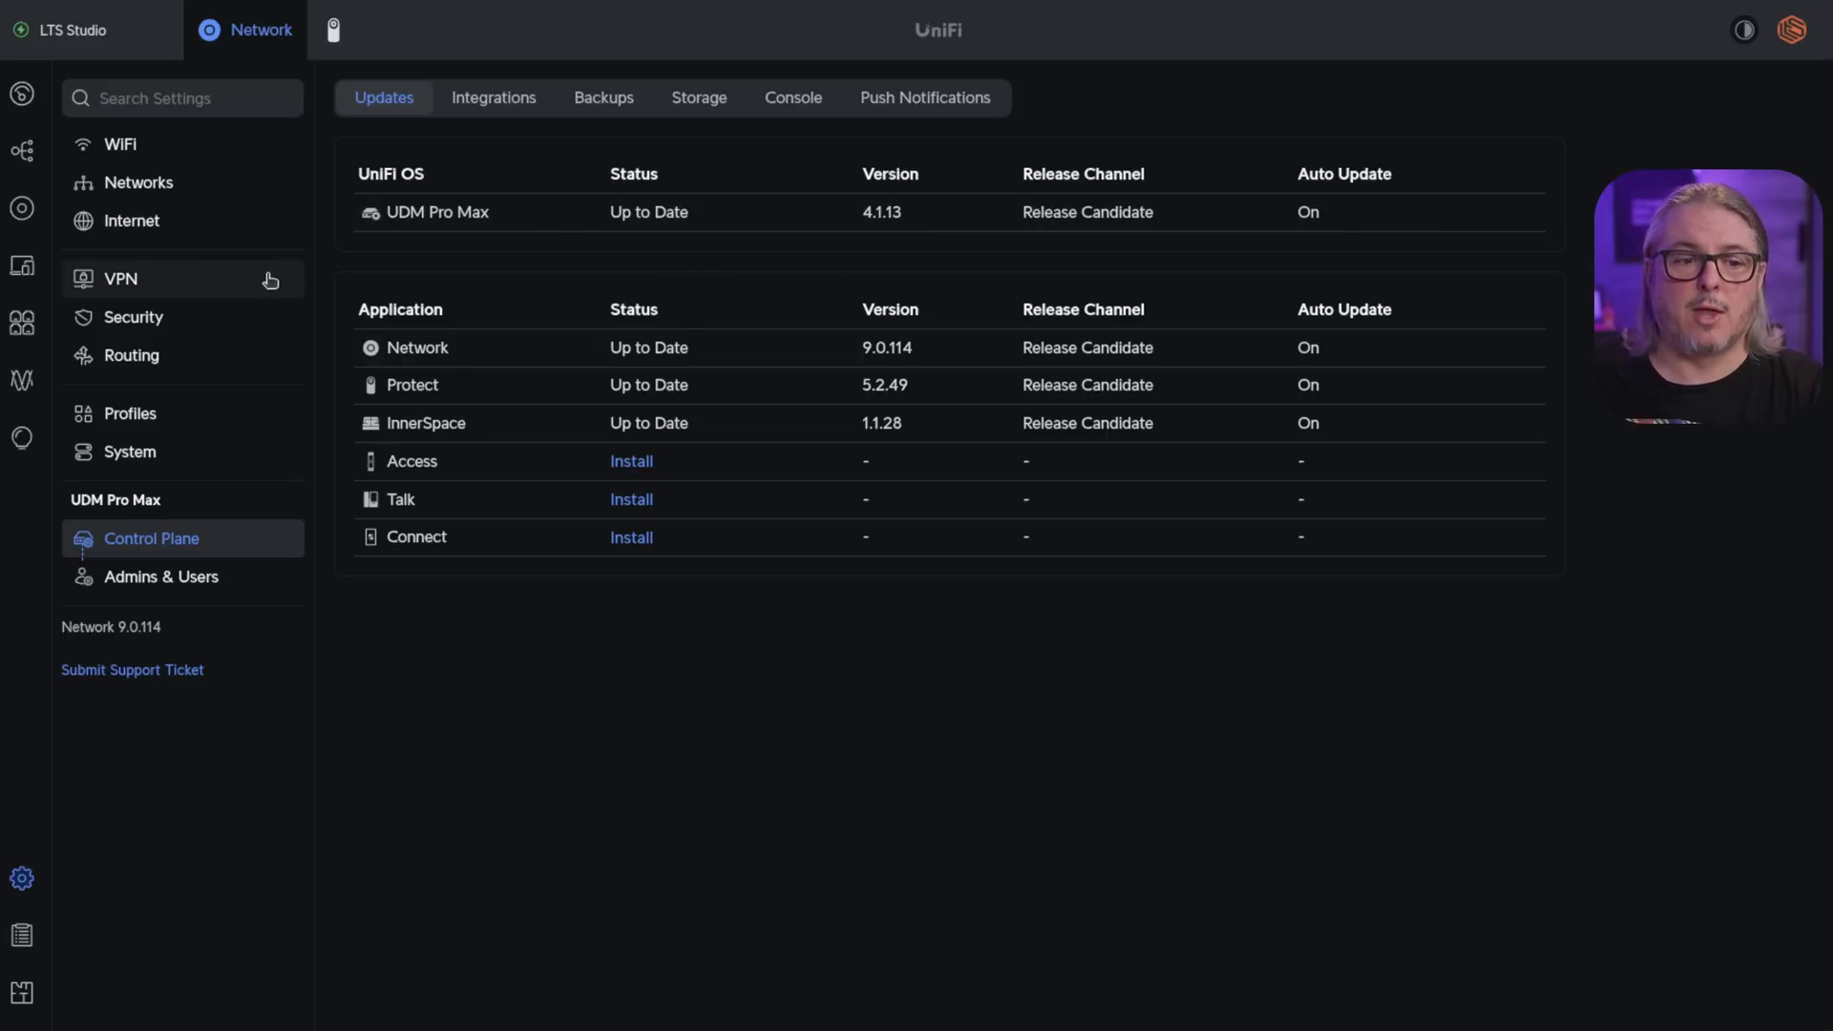
# Create a new OpenVPN VPN client named 'PIA Alaska'
pyautogui.click(193, 287)
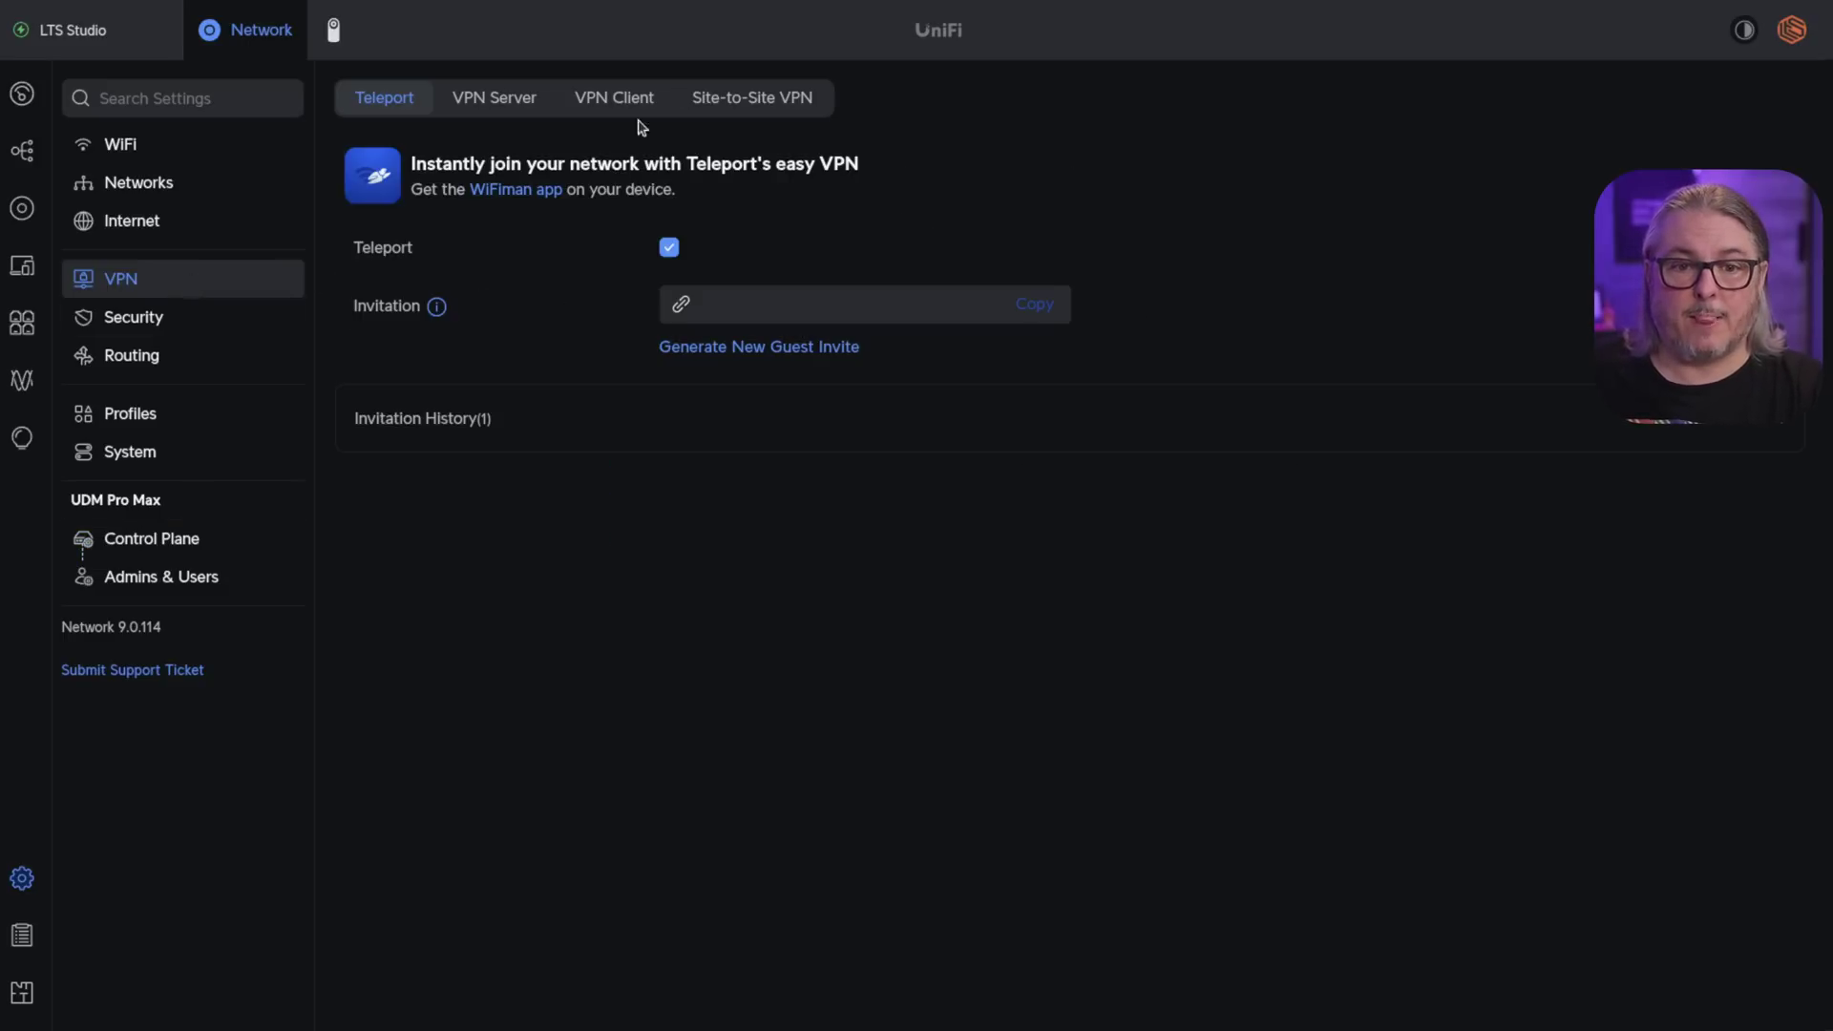
pyautogui.click(617, 103)
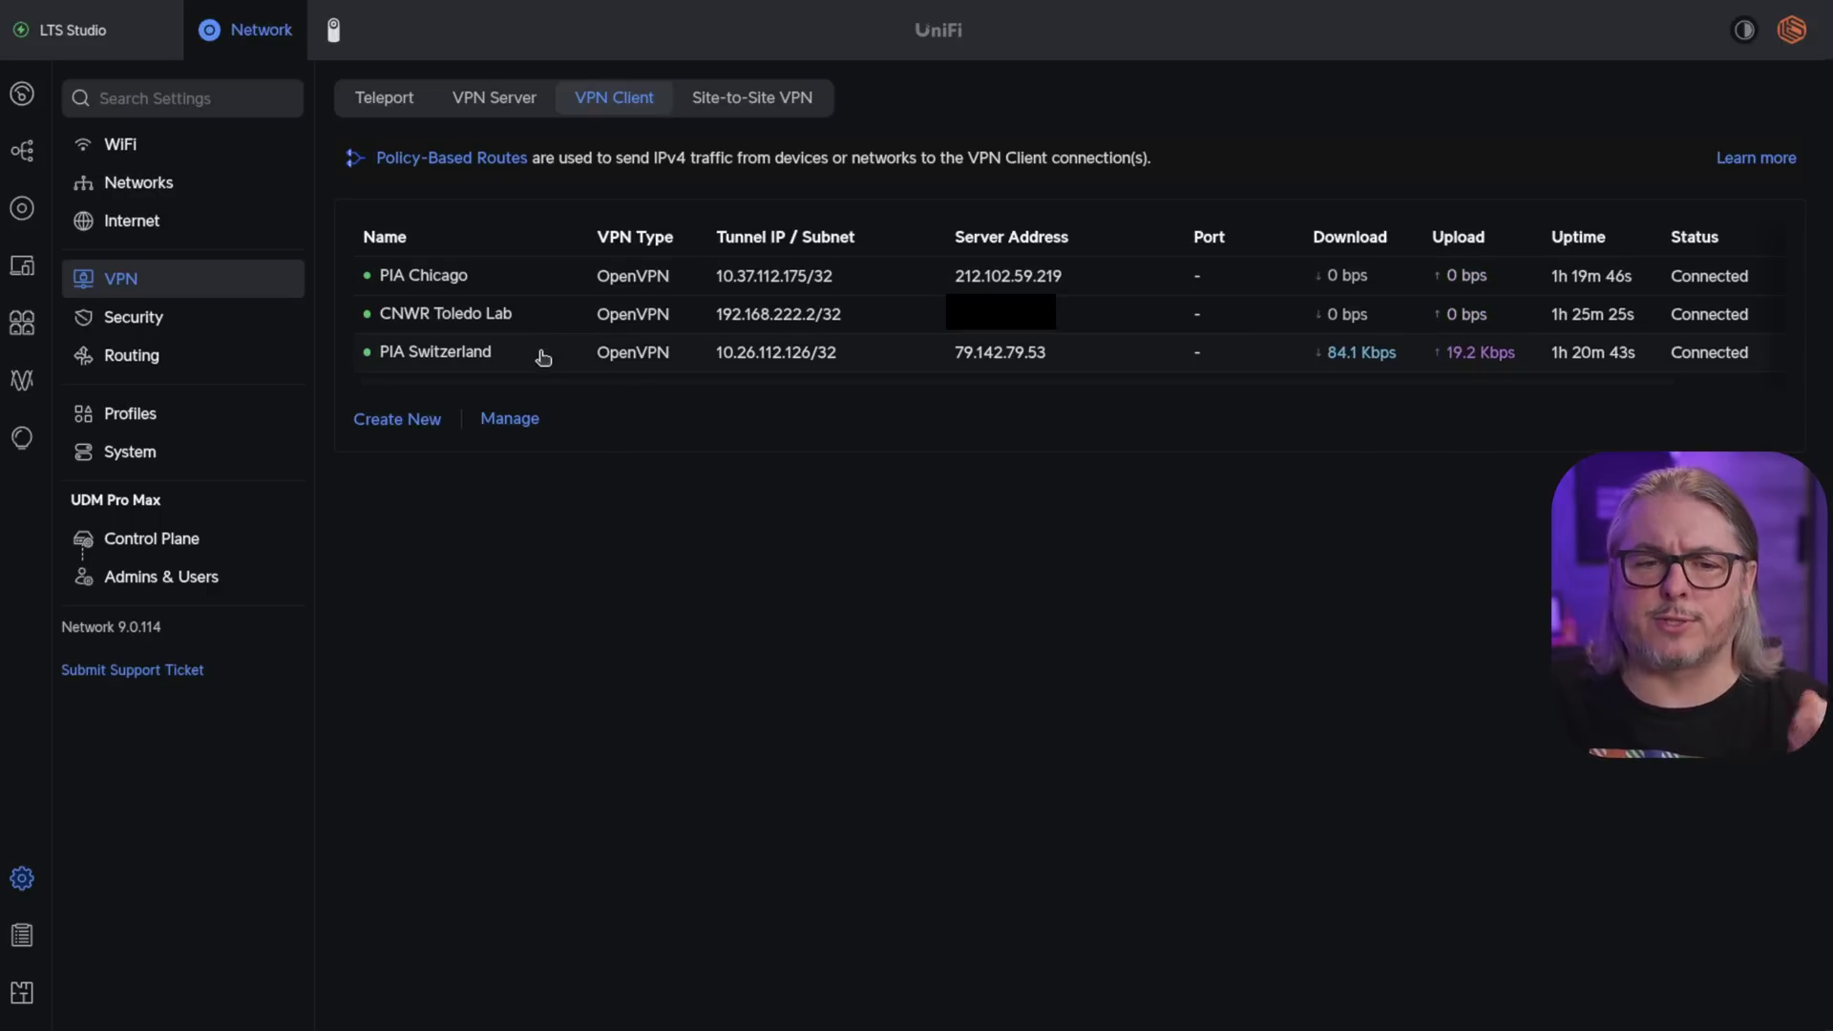
pyautogui.click(434, 422)
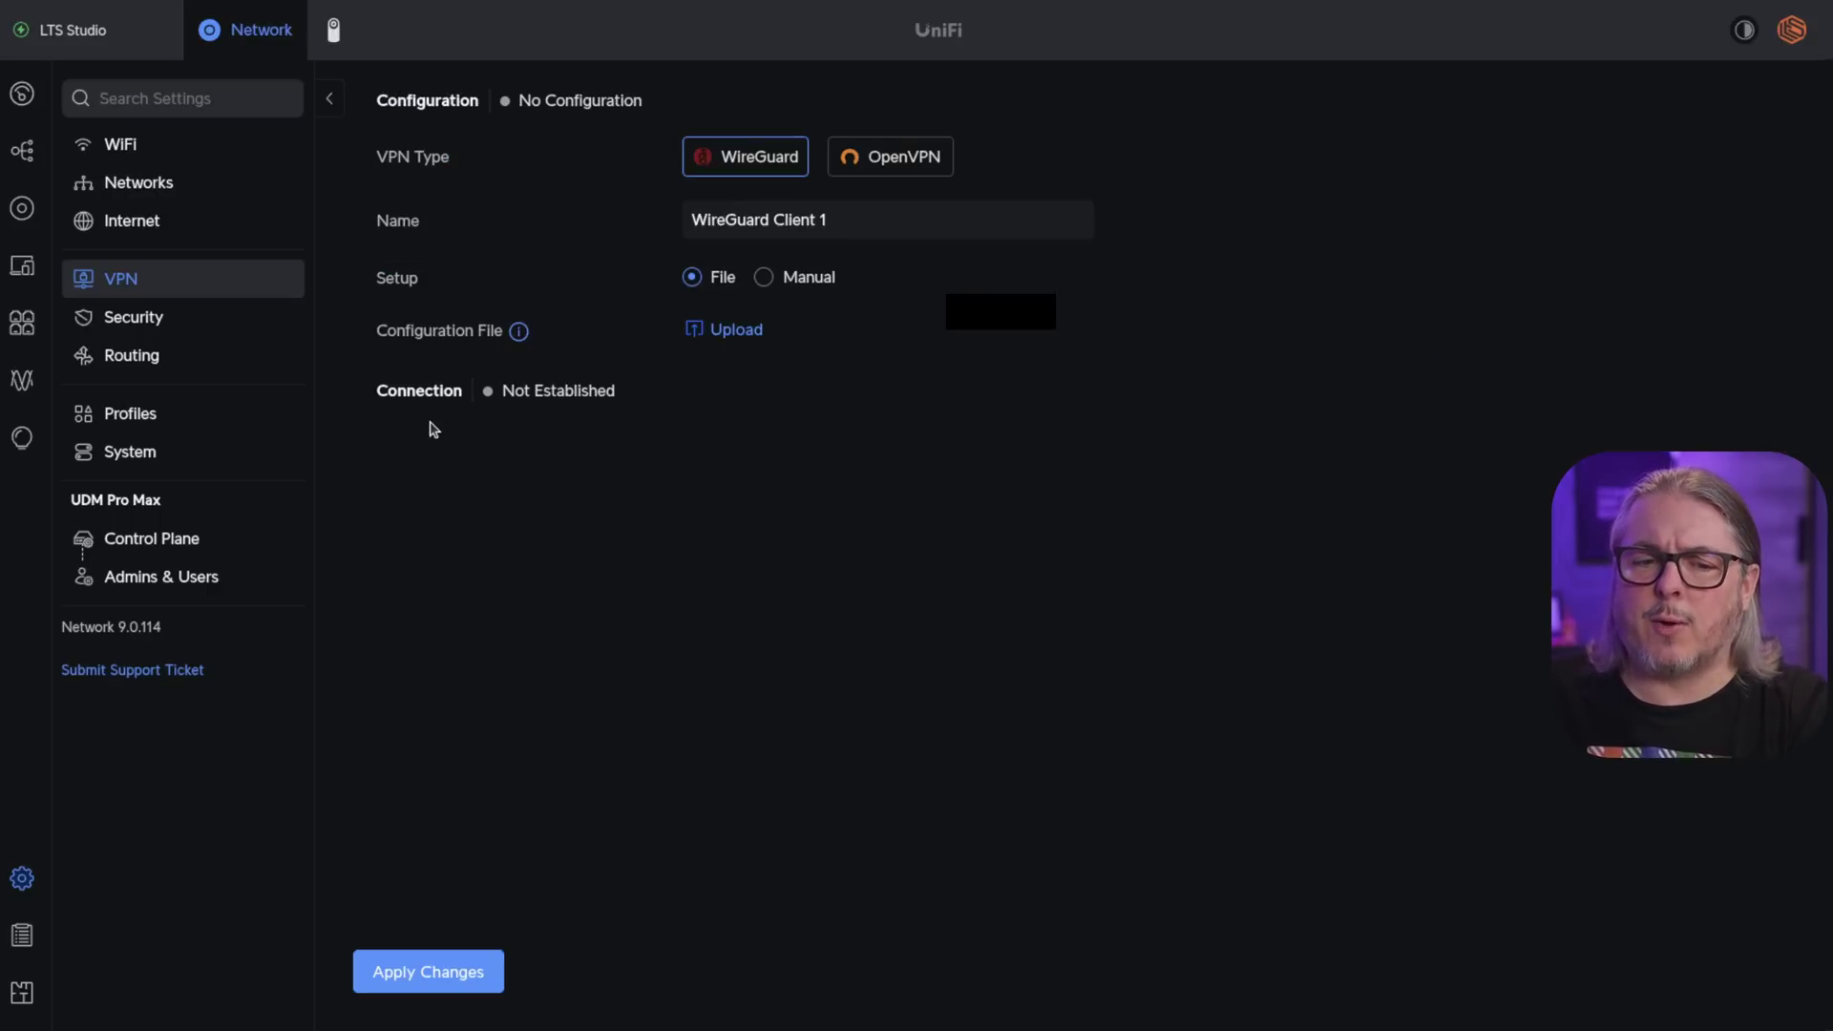
pyautogui.click(874, 156)
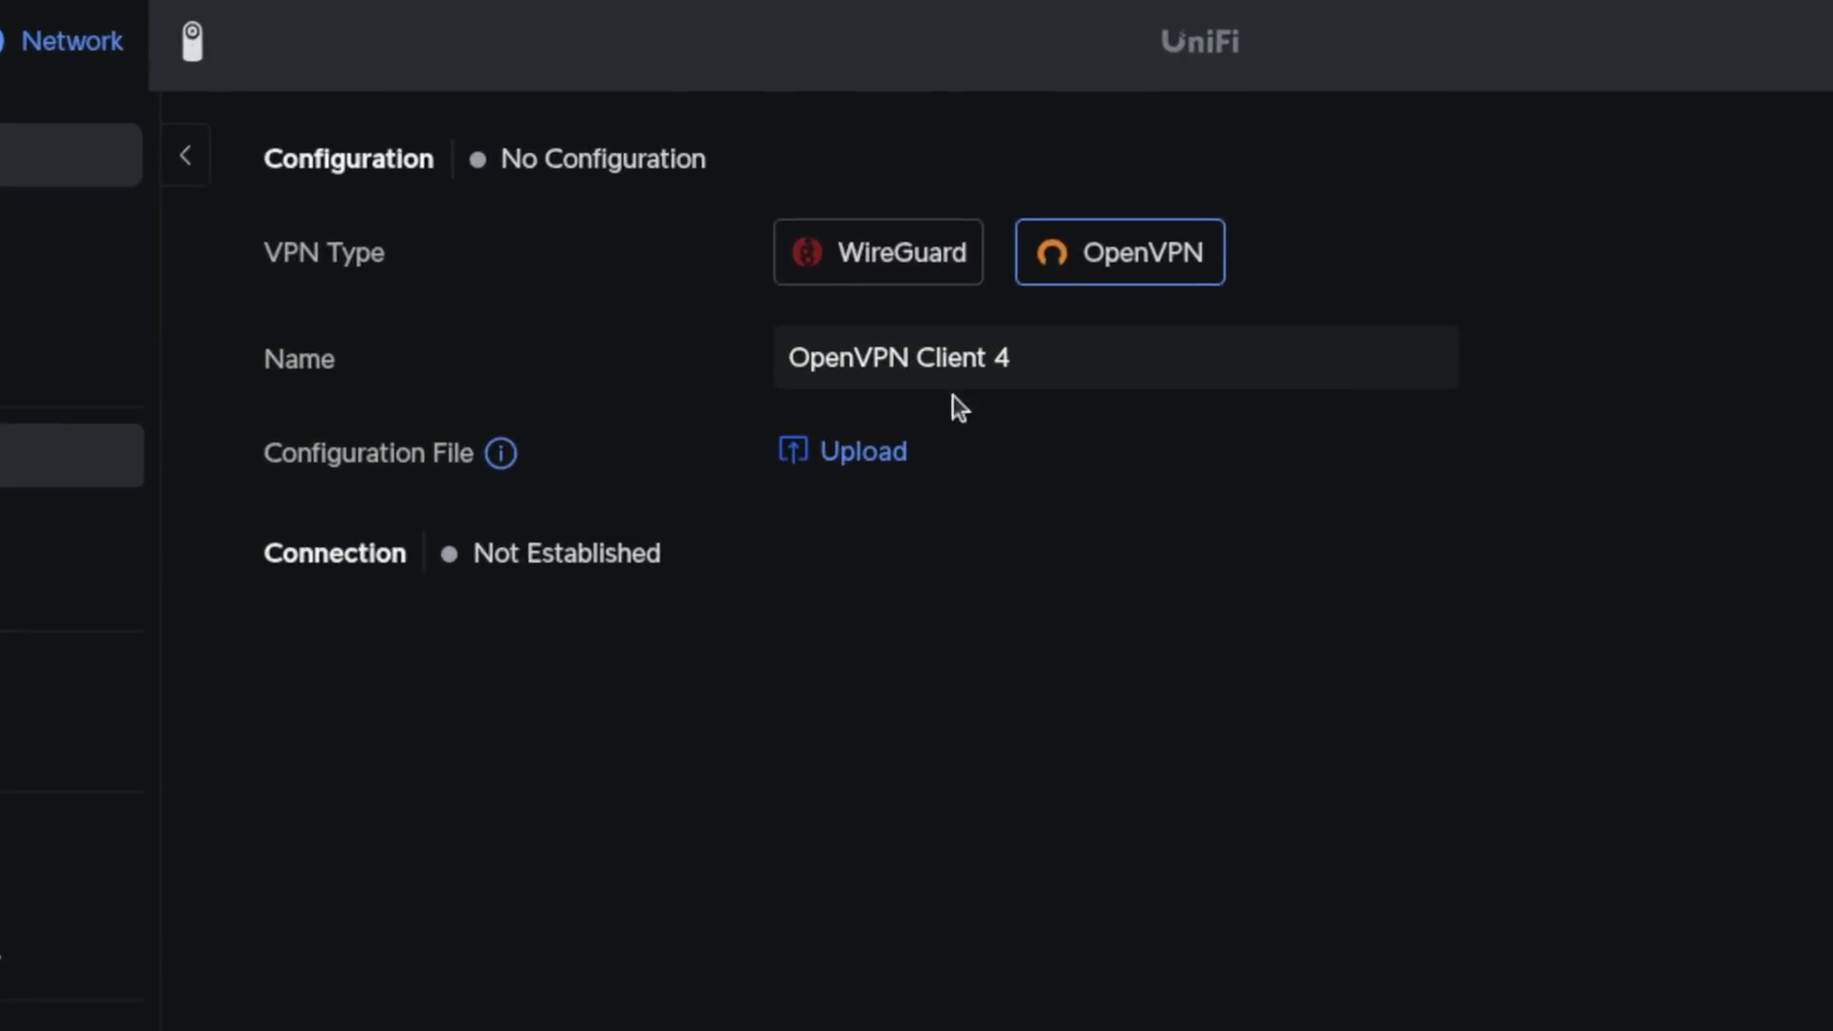
pyautogui.click(1135, 348)
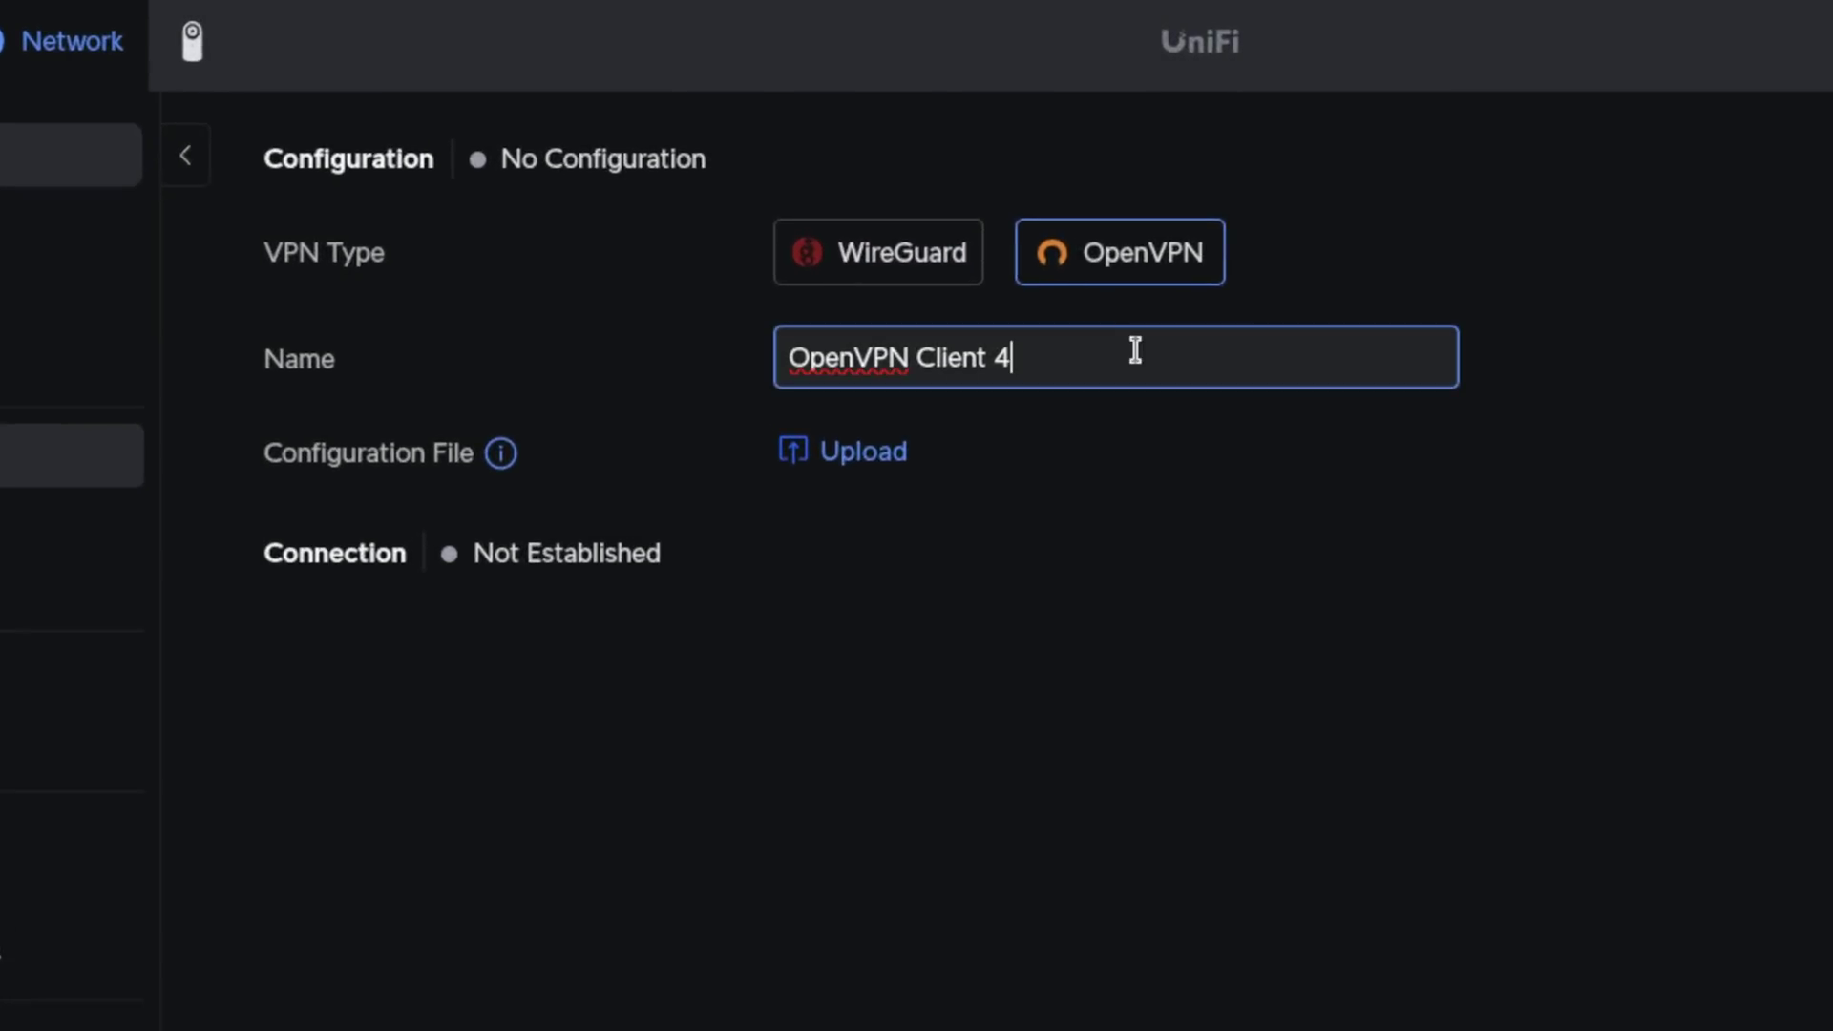
pyautogui.hotkey('ctrl', 'a')
pyautogui.write('PIA Alaska')
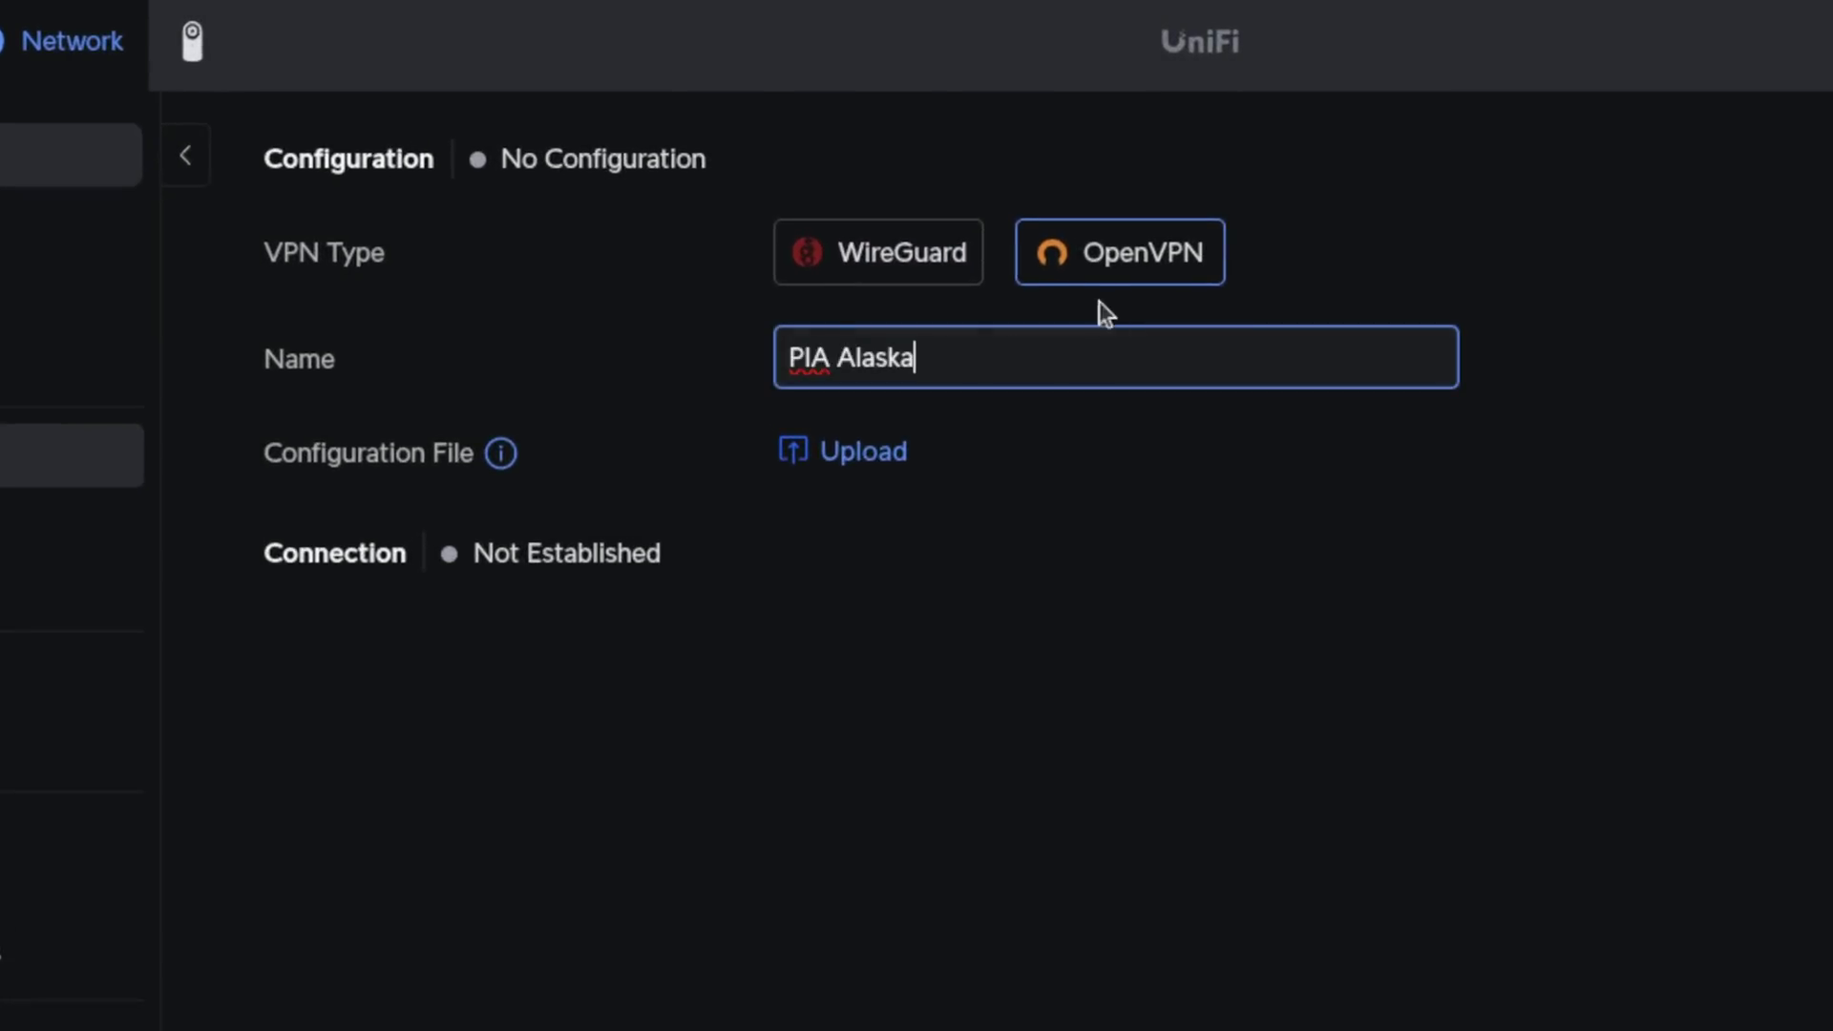
# Load us_alaska-pf-aes-128-cbc-udp-dns.ovpn, paste the PIA username and password, and apply the client
pyautogui.click(878, 458)
pyautogui.click(58, 539)
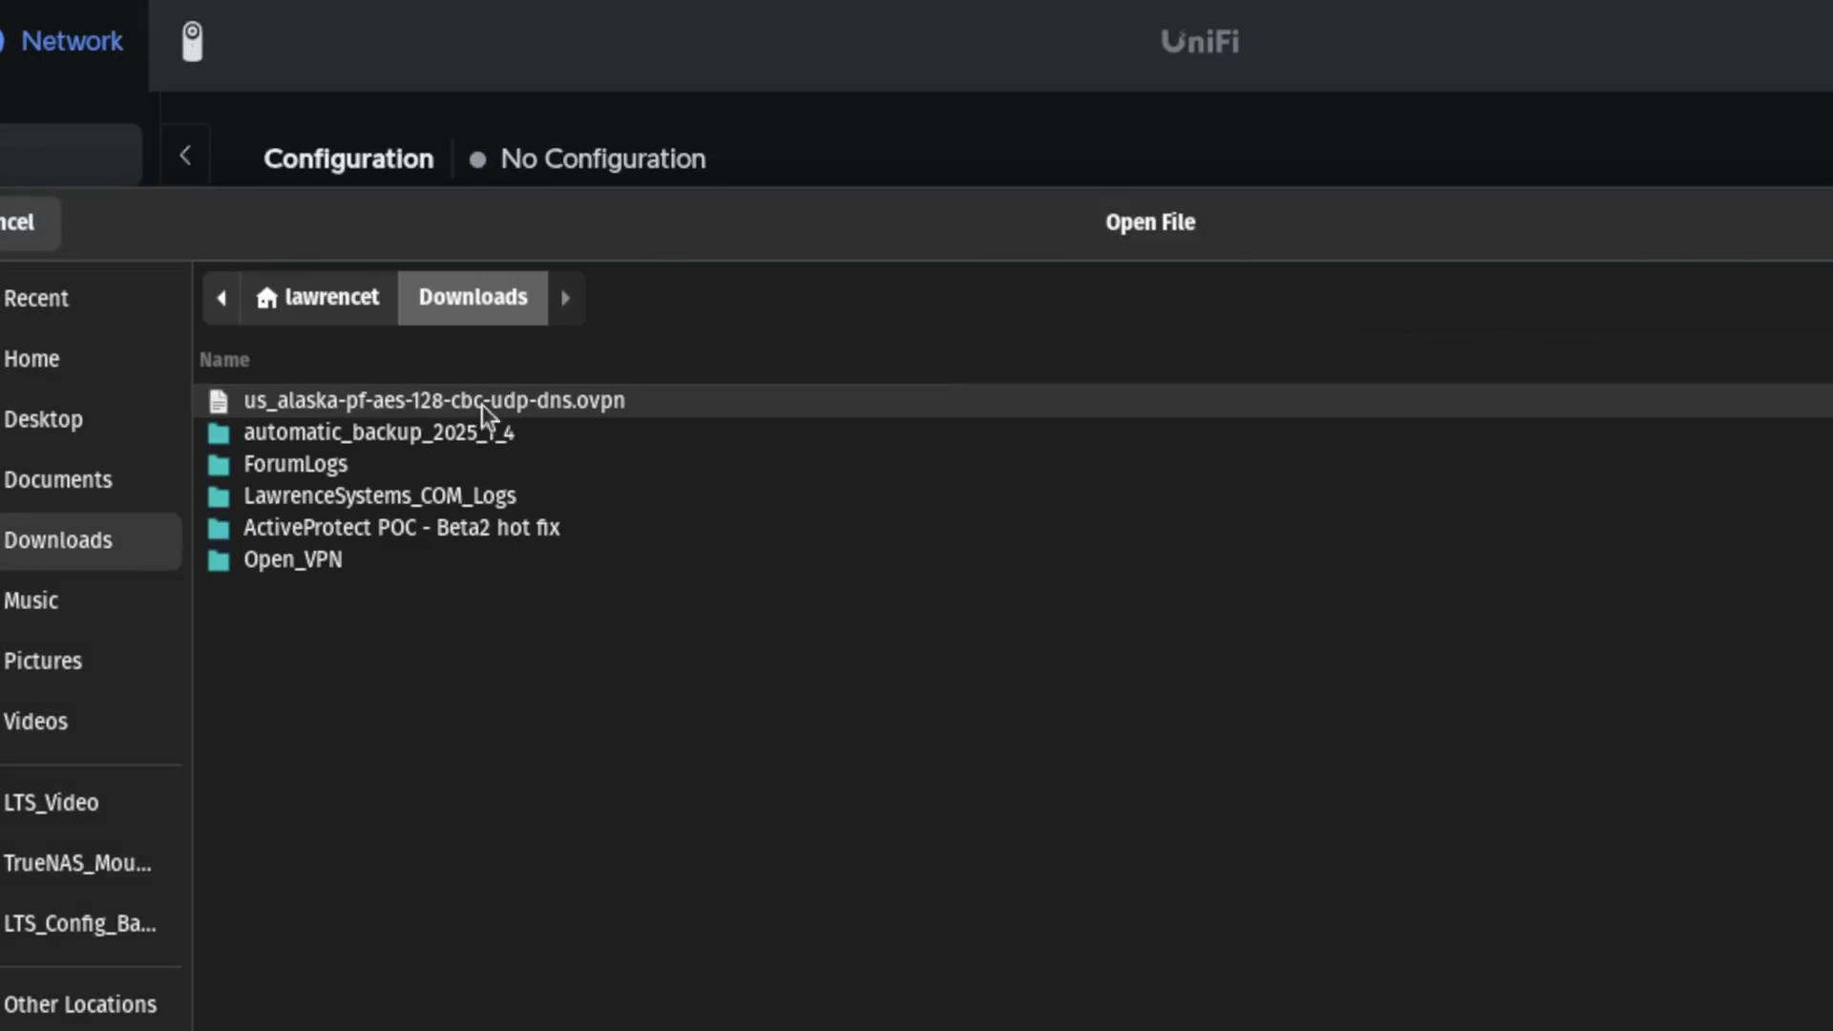
pyautogui.press('Return')
pyautogui.click(970, 634)
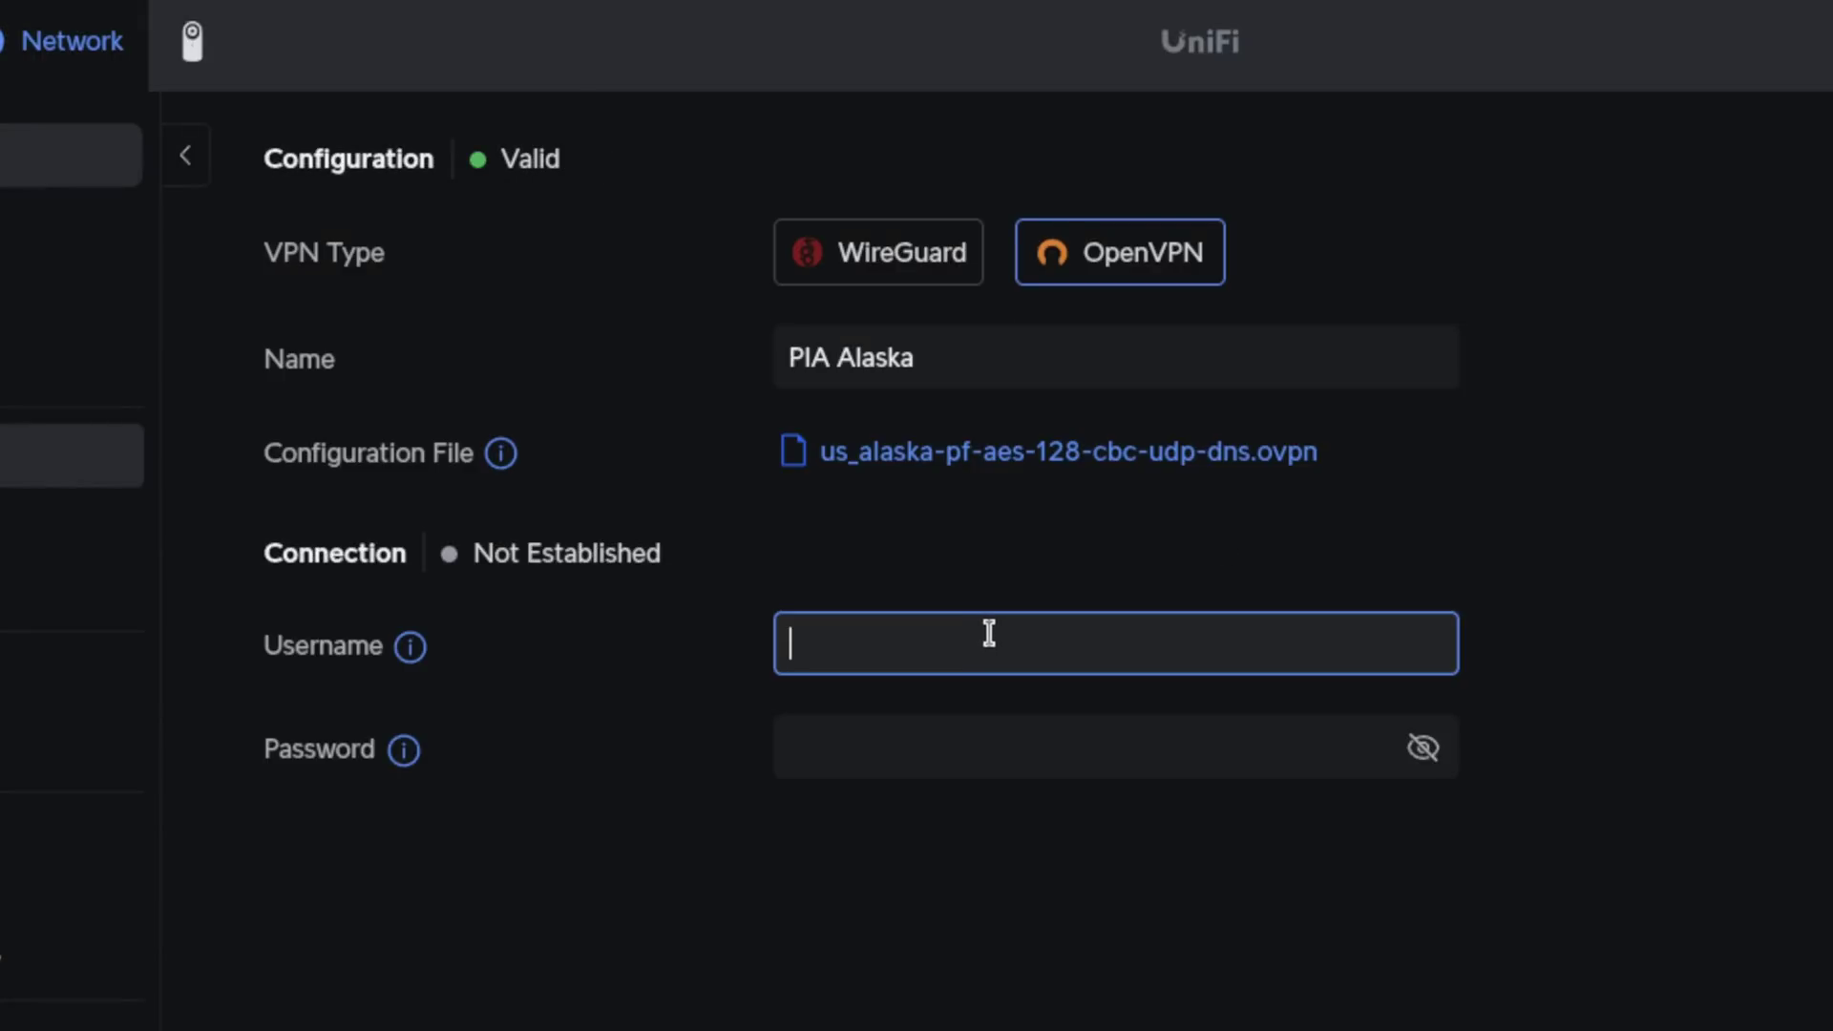
pyautogui.hotkey('ctrl', 'v')
pyautogui.click(970, 732)
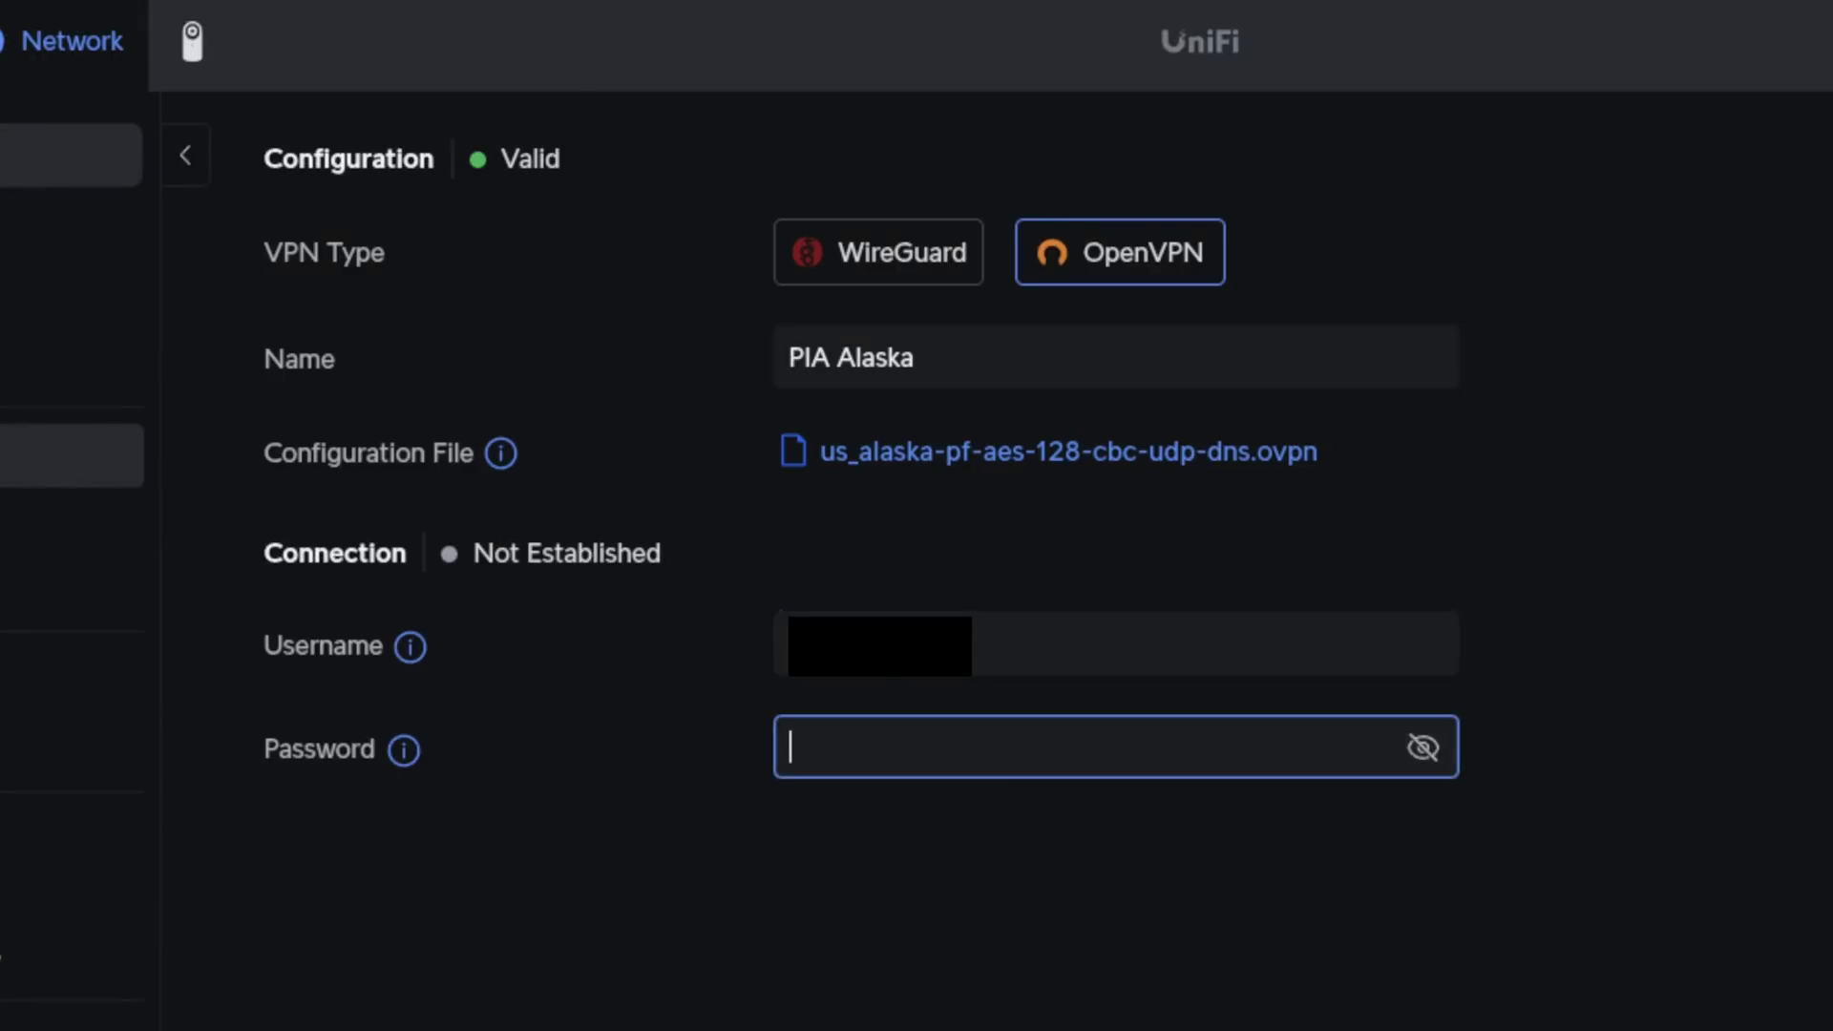
pyautogui.hotkey('ctrl', 'v')
pyautogui.press('Return')
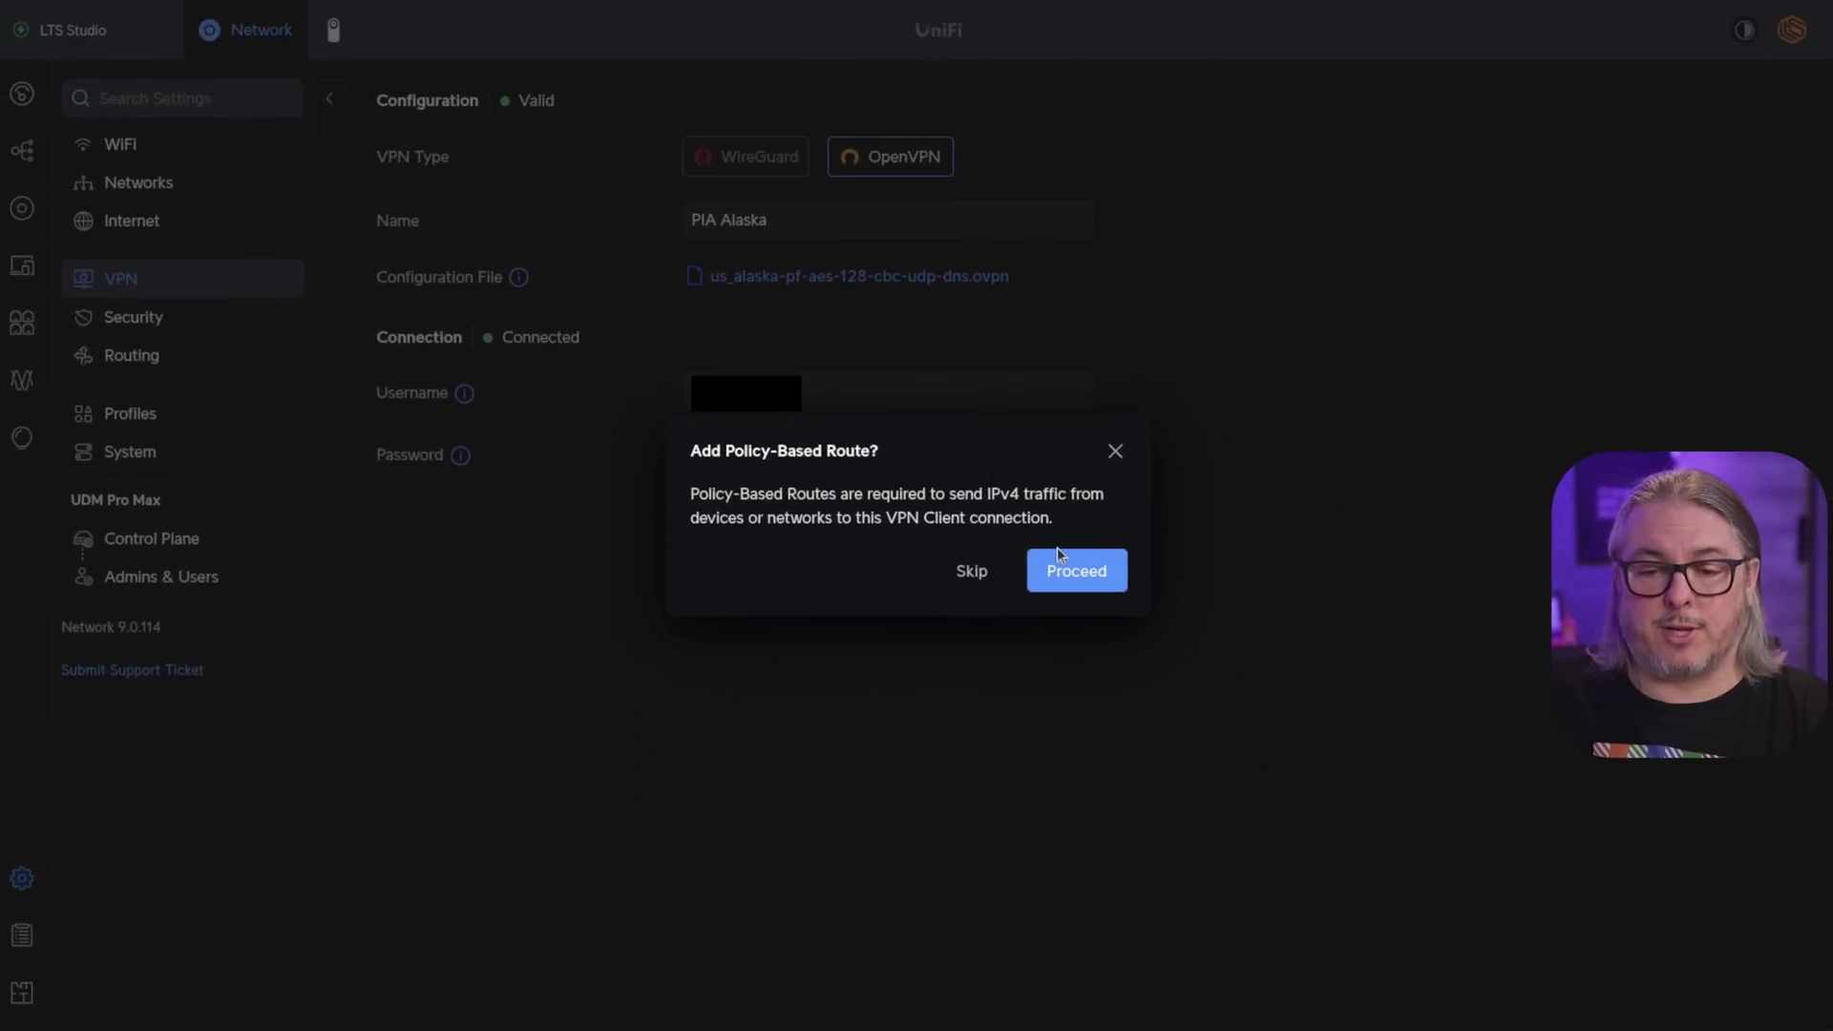
# Start a new policy-based route named 'Route To Alaska' for specific traffic
pyautogui.click(1064, 579)
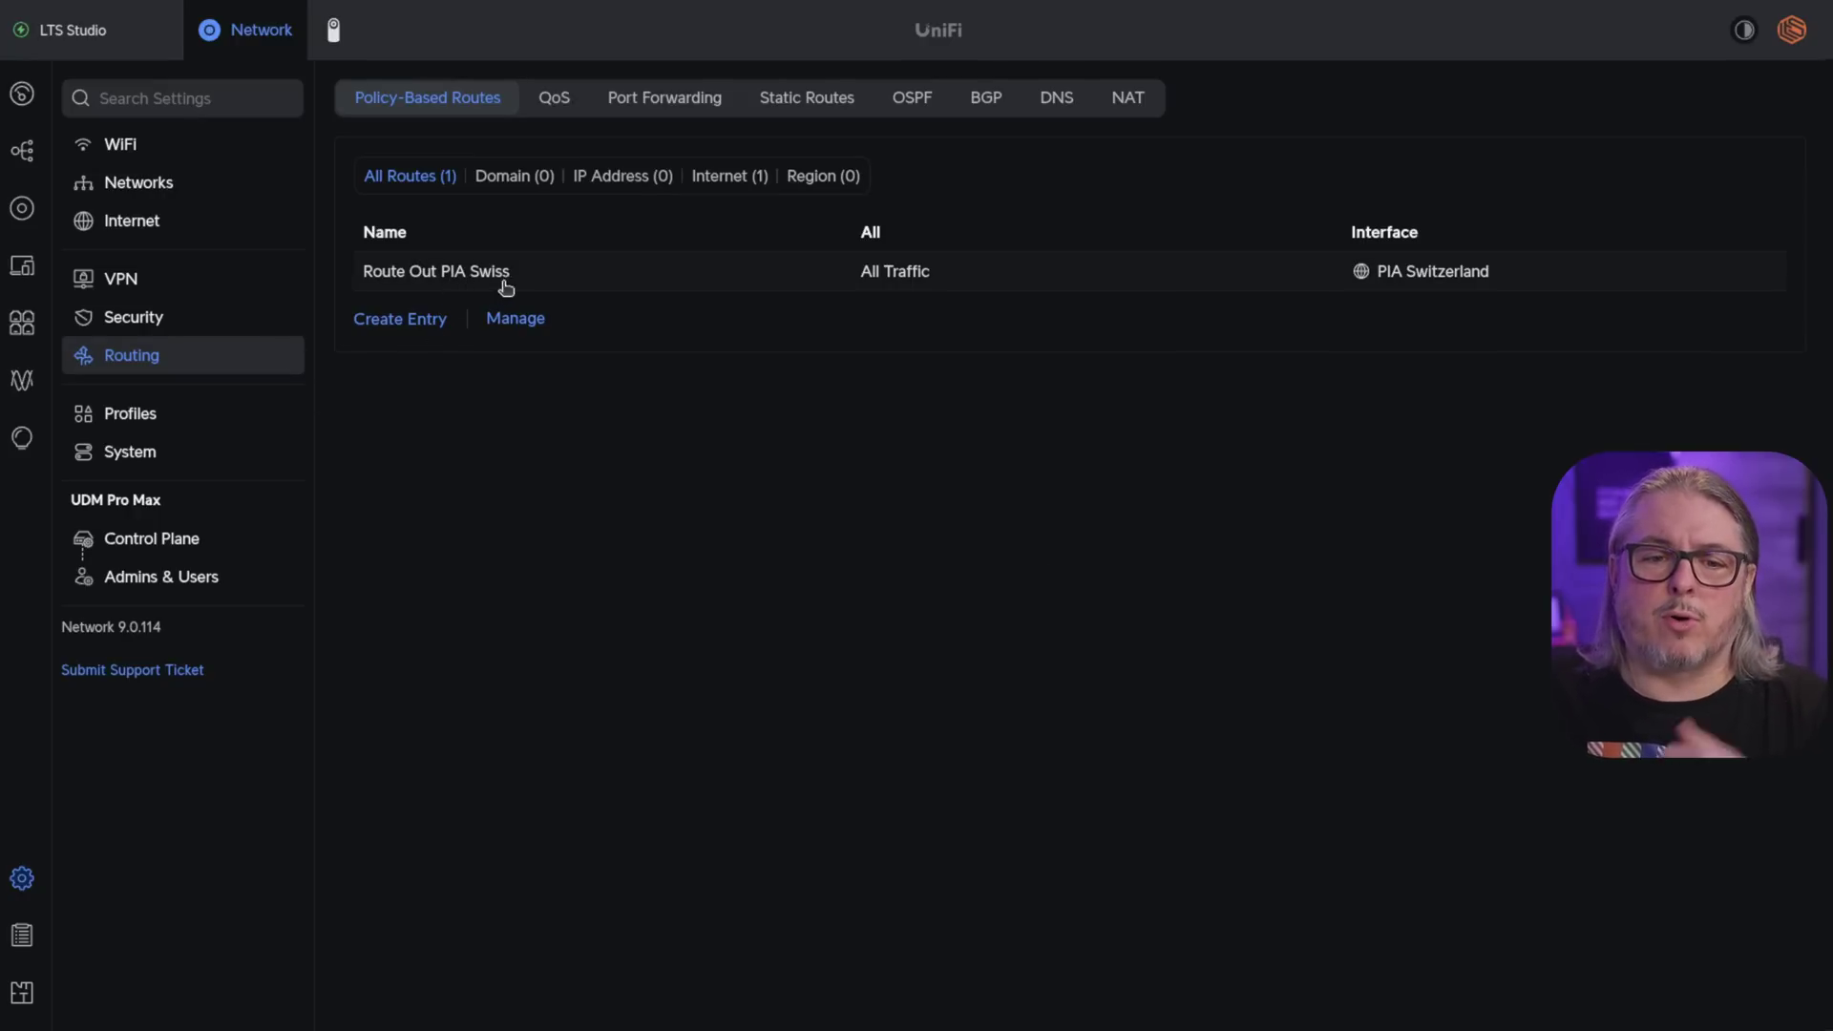
pyautogui.click(423, 321)
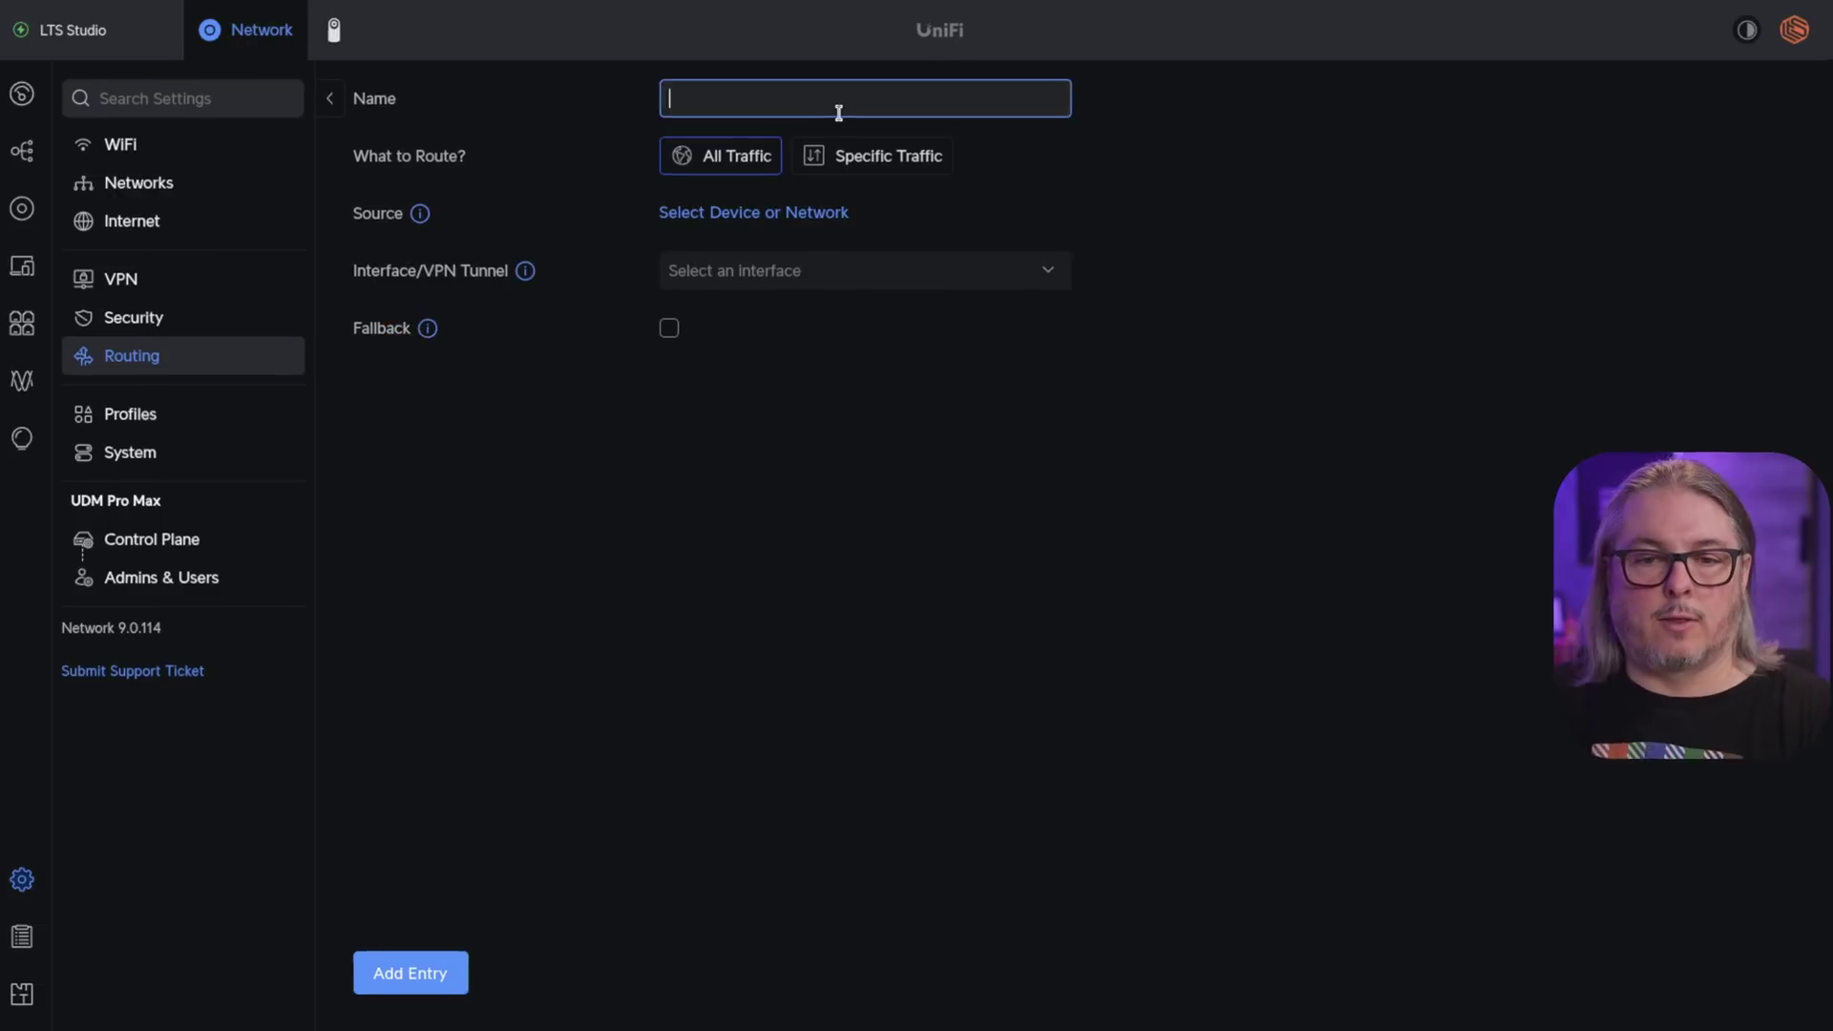
pyautogui.write('Route To Alaska')
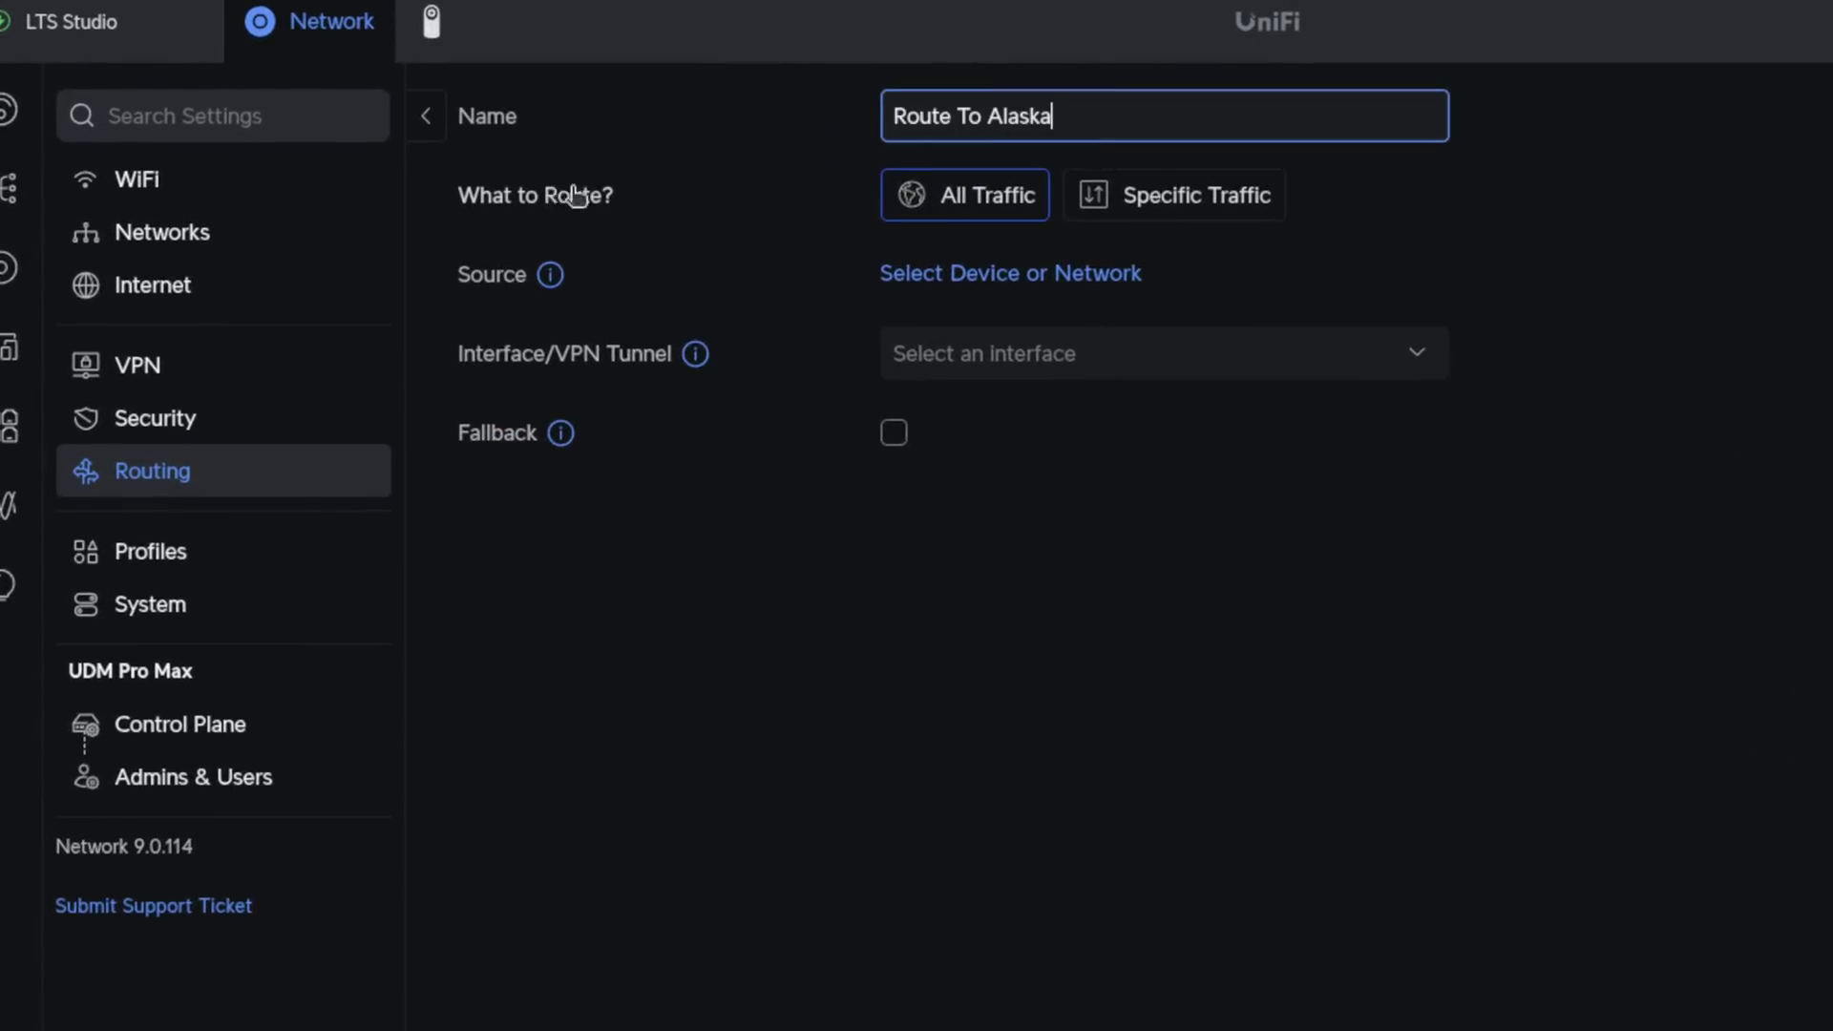
pyautogui.click(1237, 209)
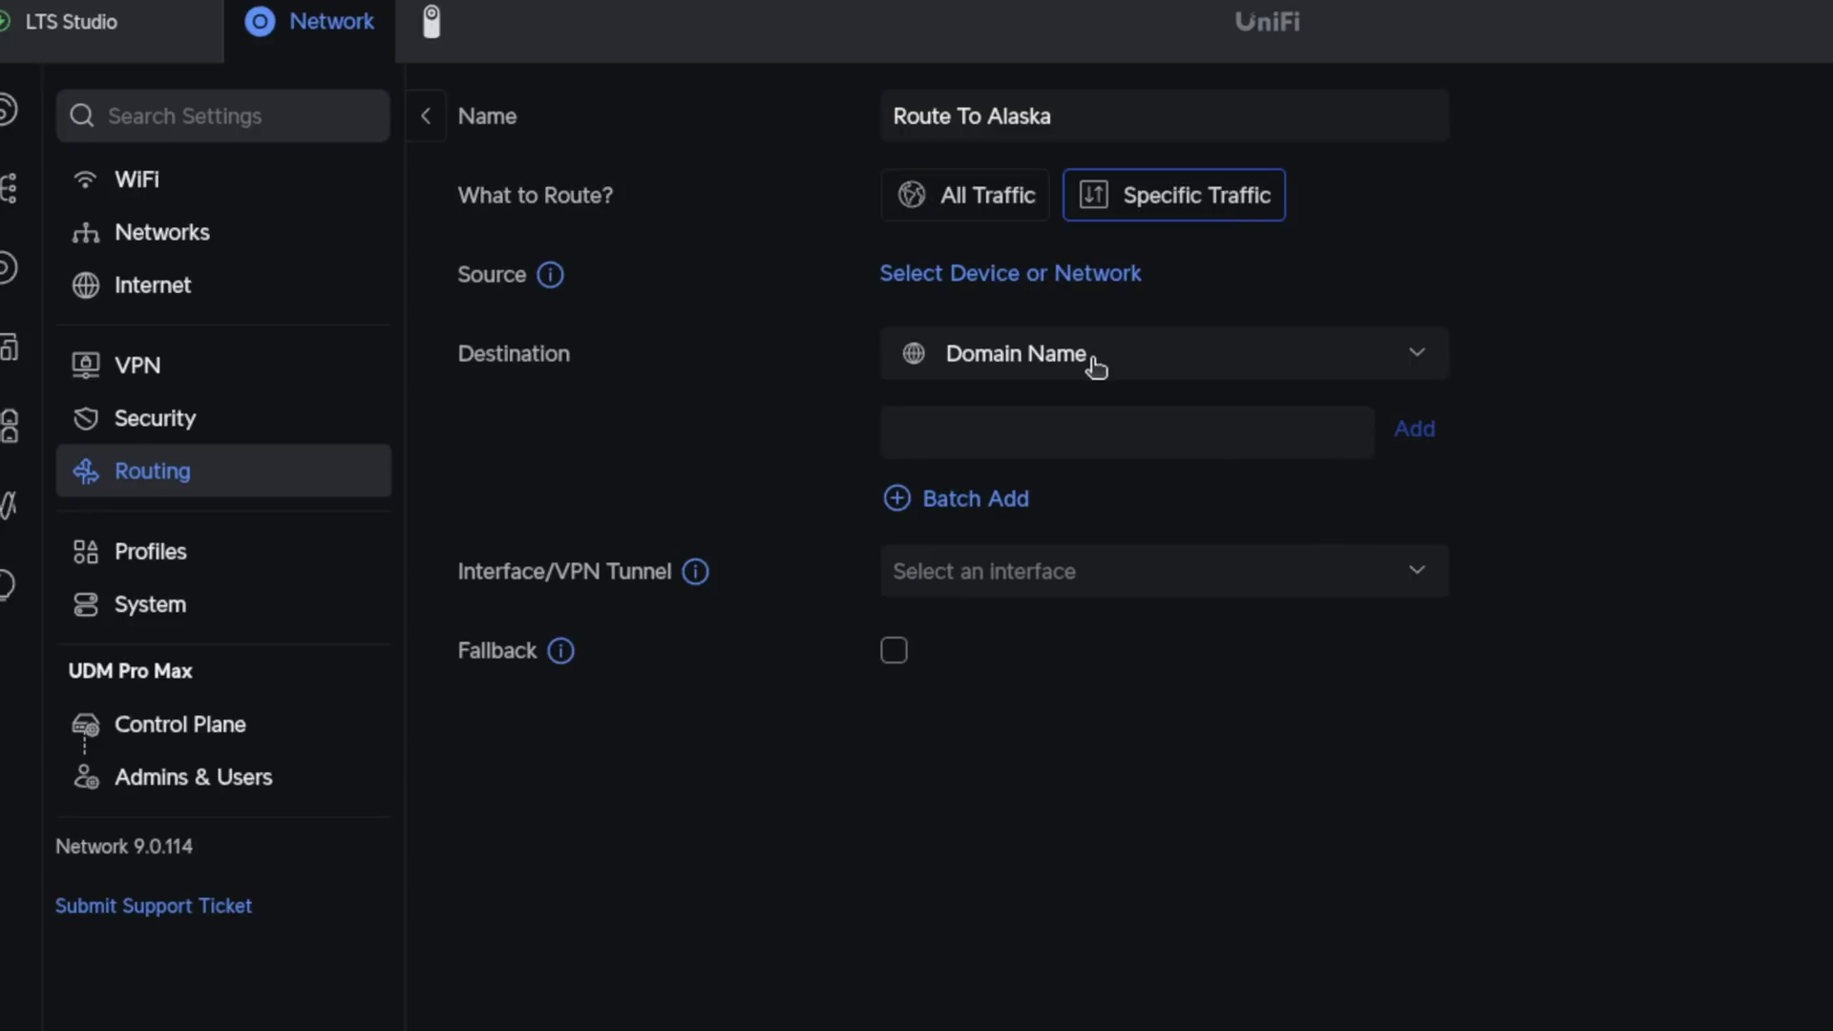
pyautogui.click(1071, 452)
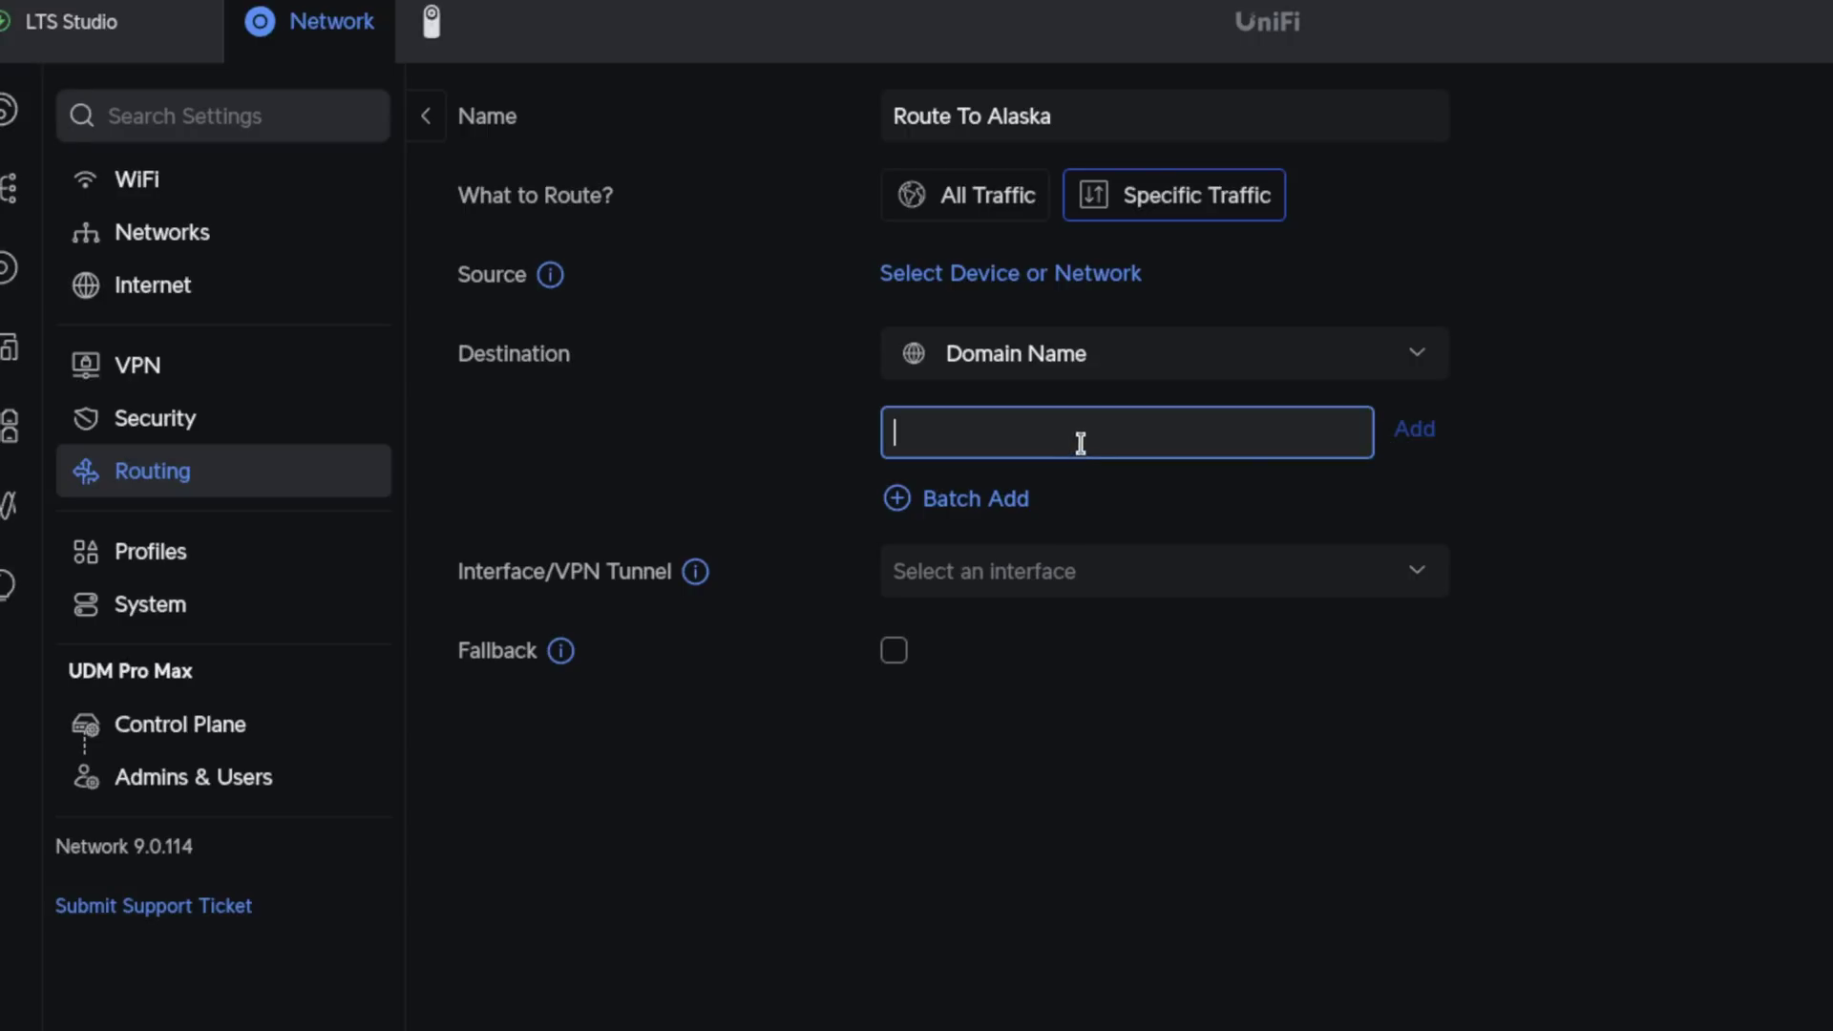
# Try the IP Address, Region and Domain Name destinations and cancel Batch Add, then route All Traffic
pyautogui.click(1083, 364)
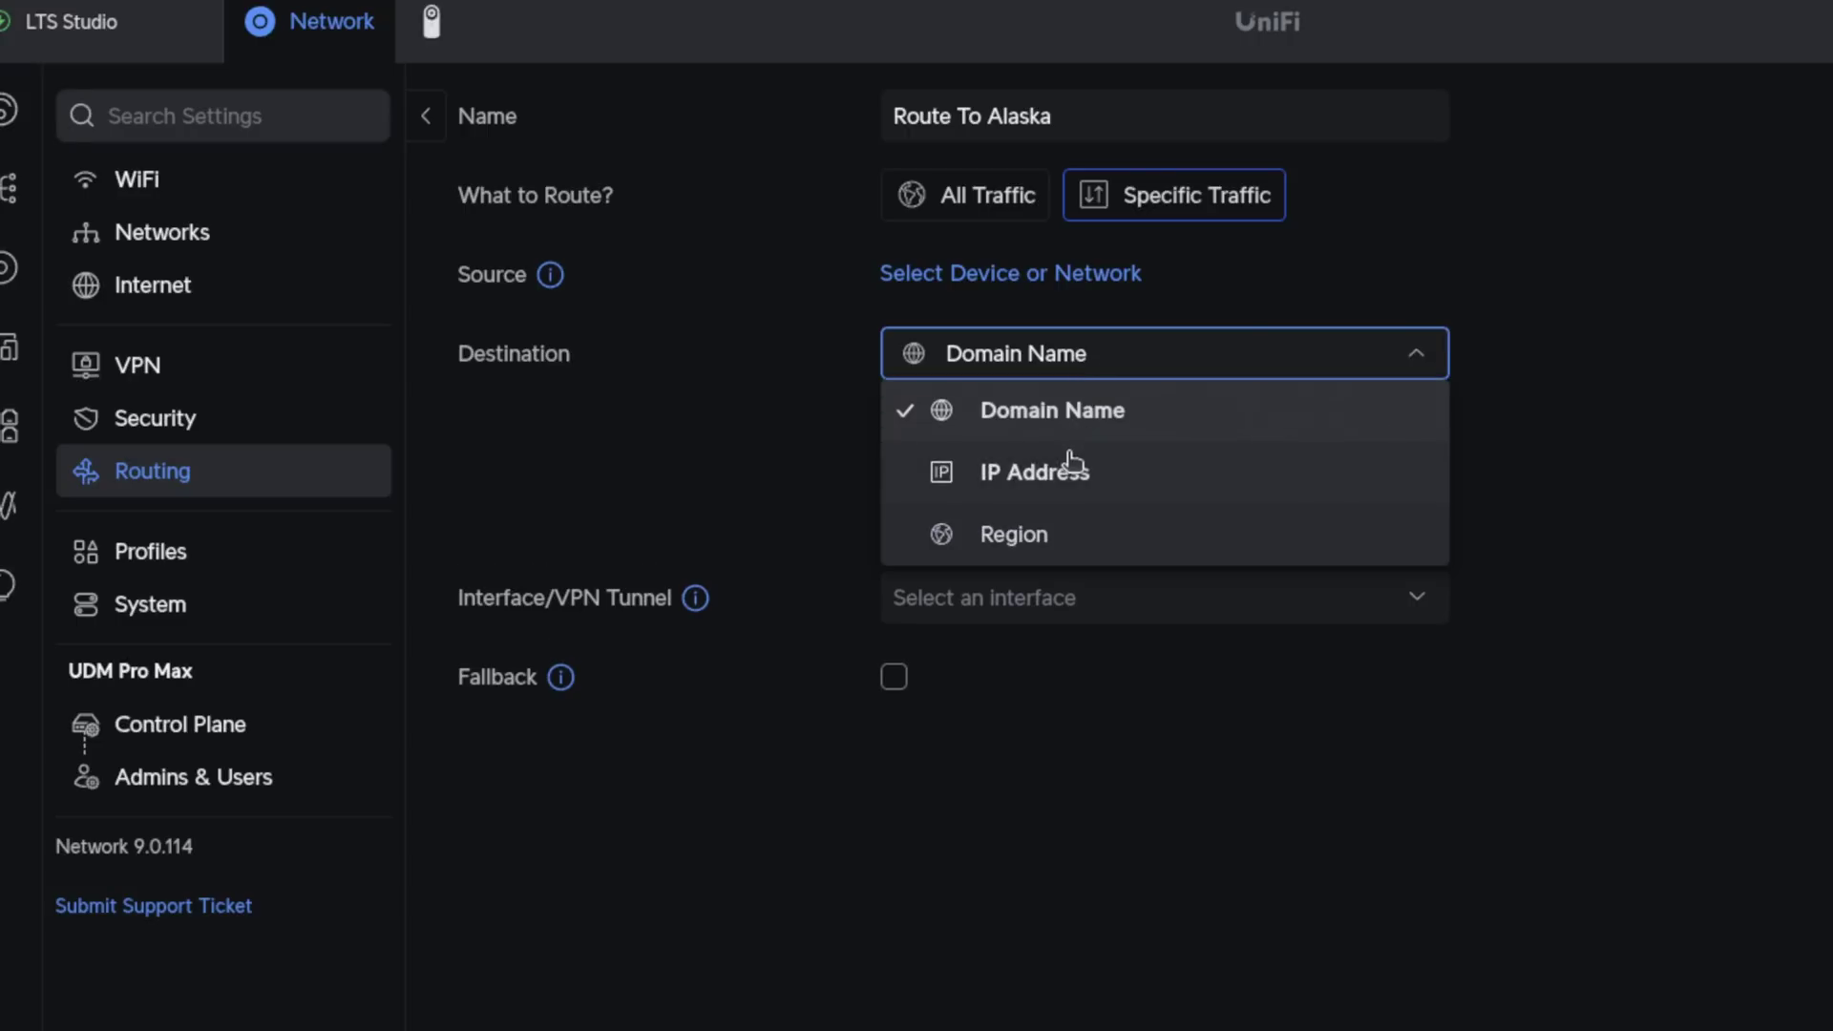
pyautogui.click(1071, 464)
pyautogui.click(1109, 371)
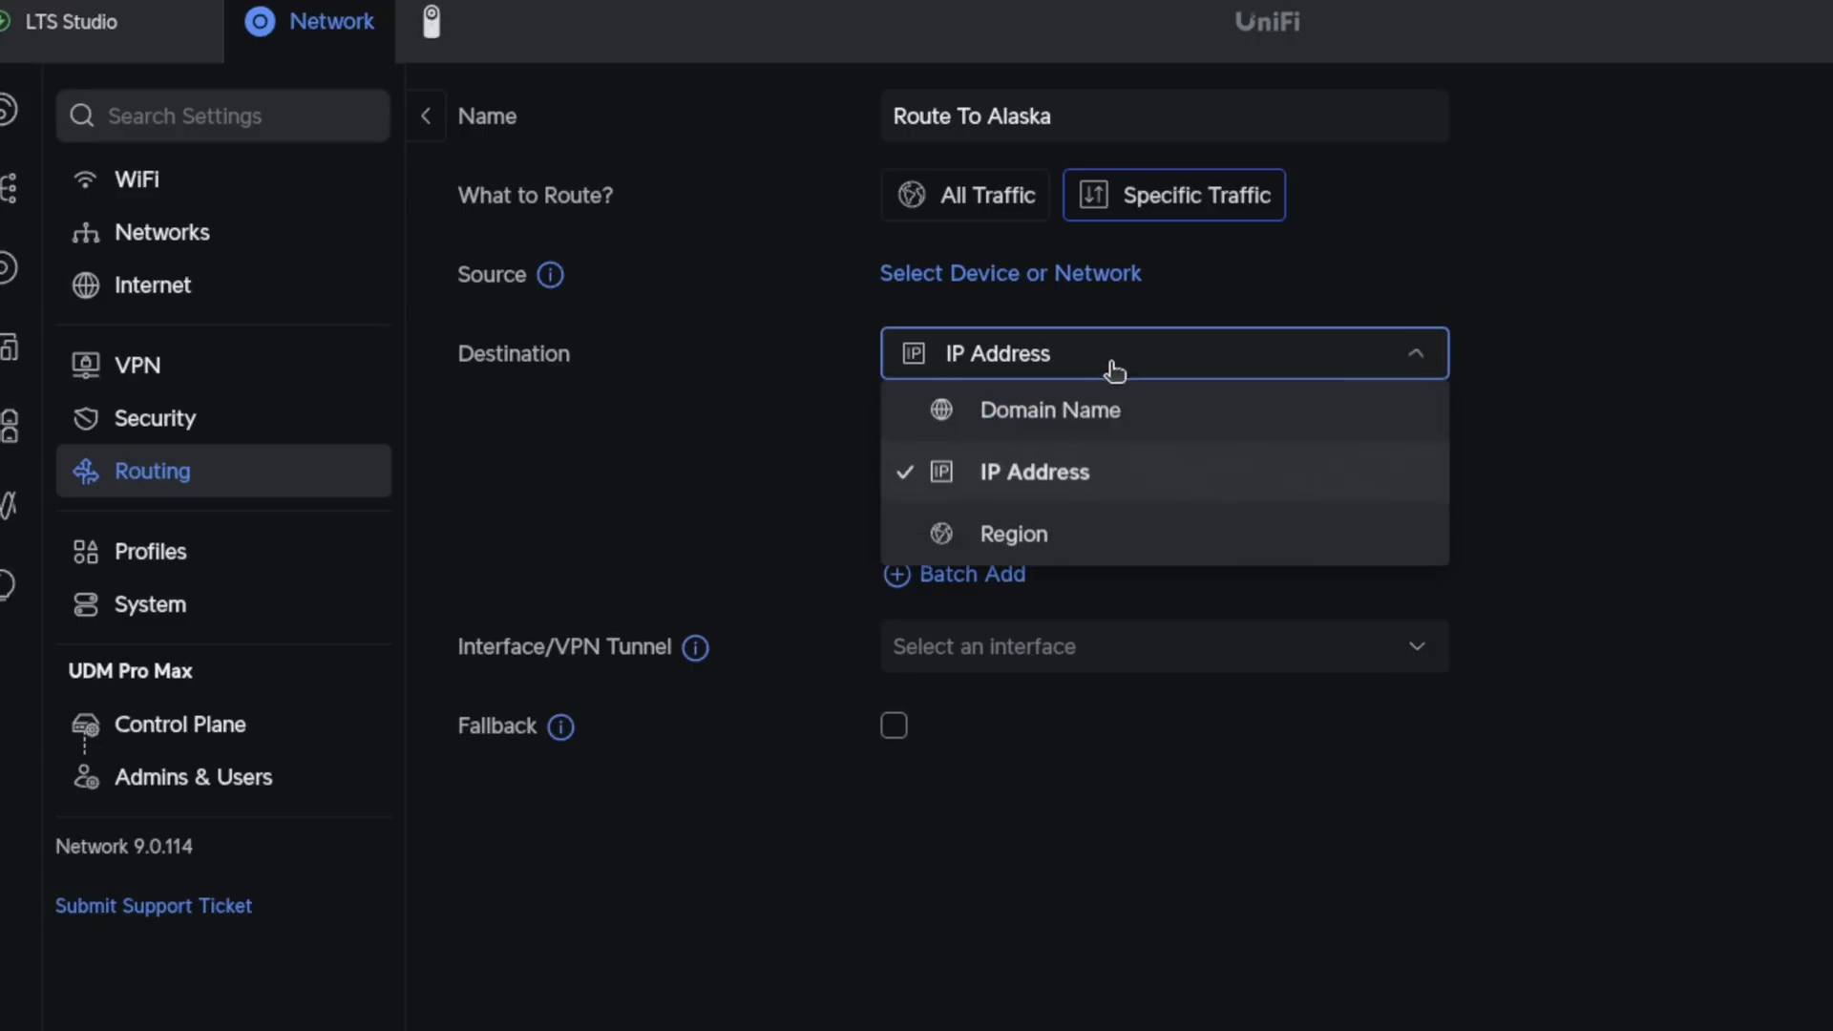
pyautogui.click(1063, 535)
pyautogui.click(1085, 356)
pyautogui.click(1053, 406)
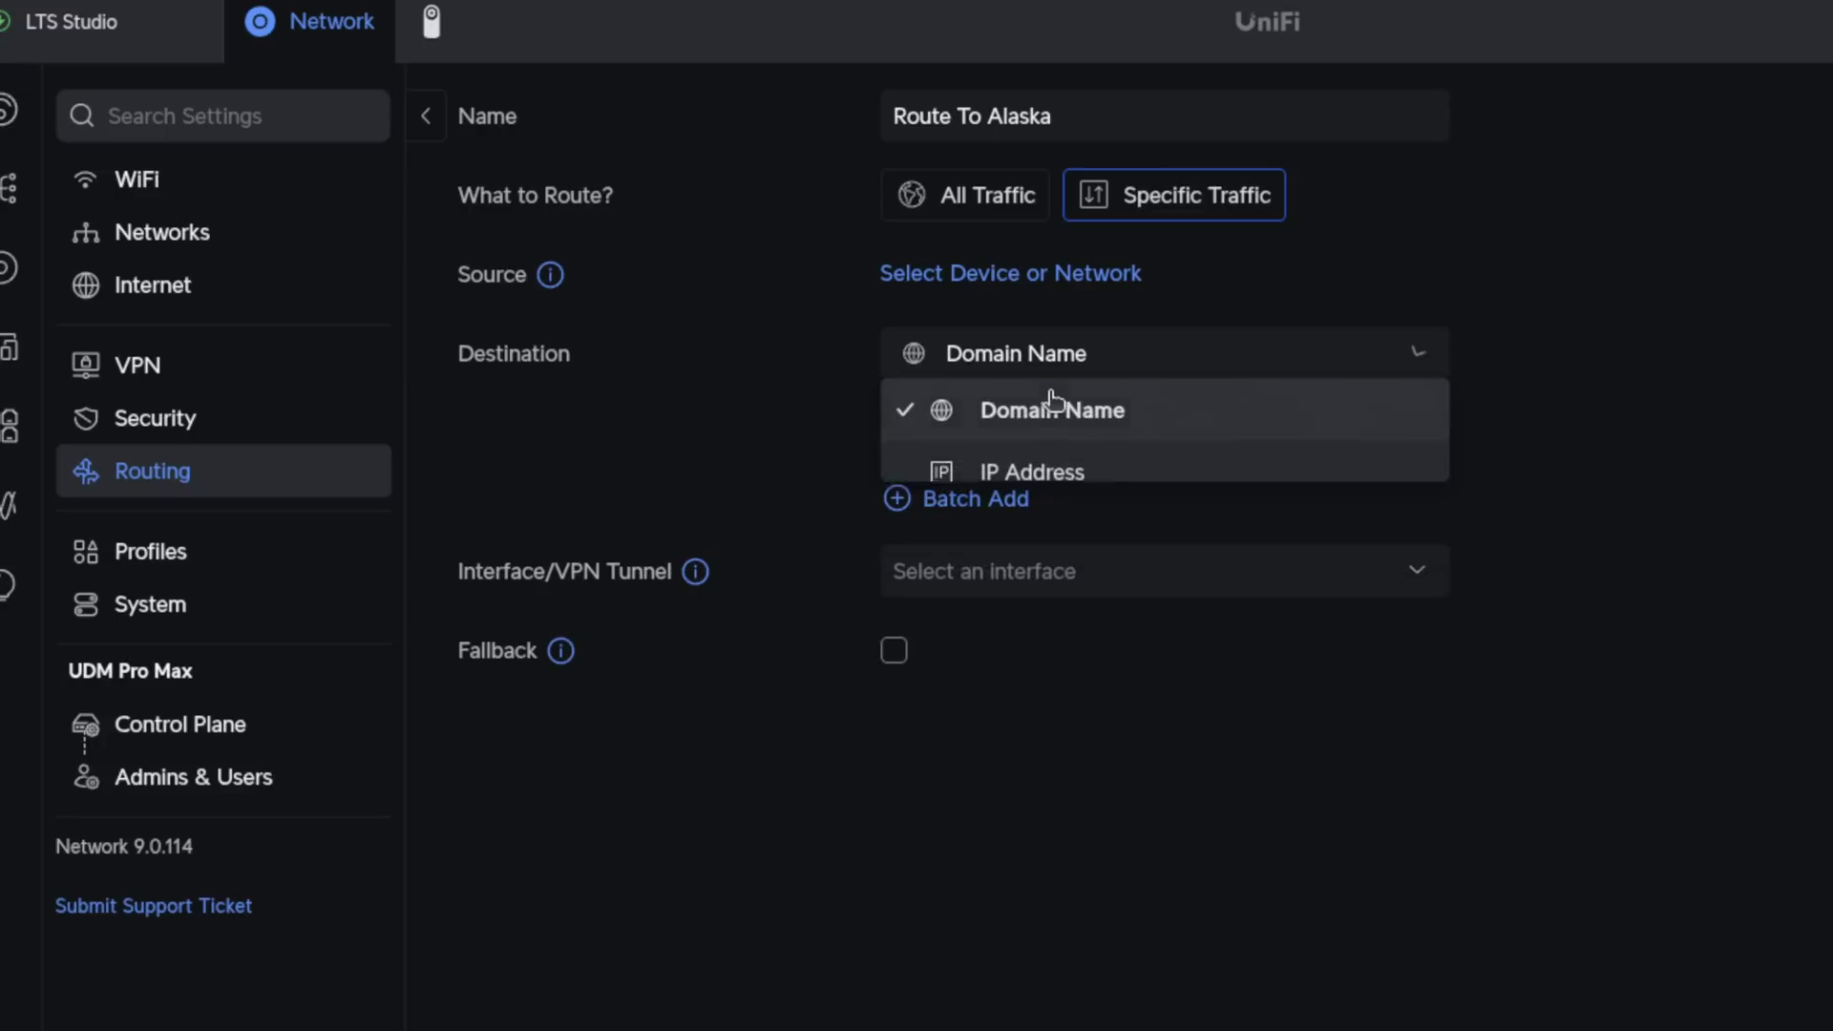
pyautogui.click(949, 507)
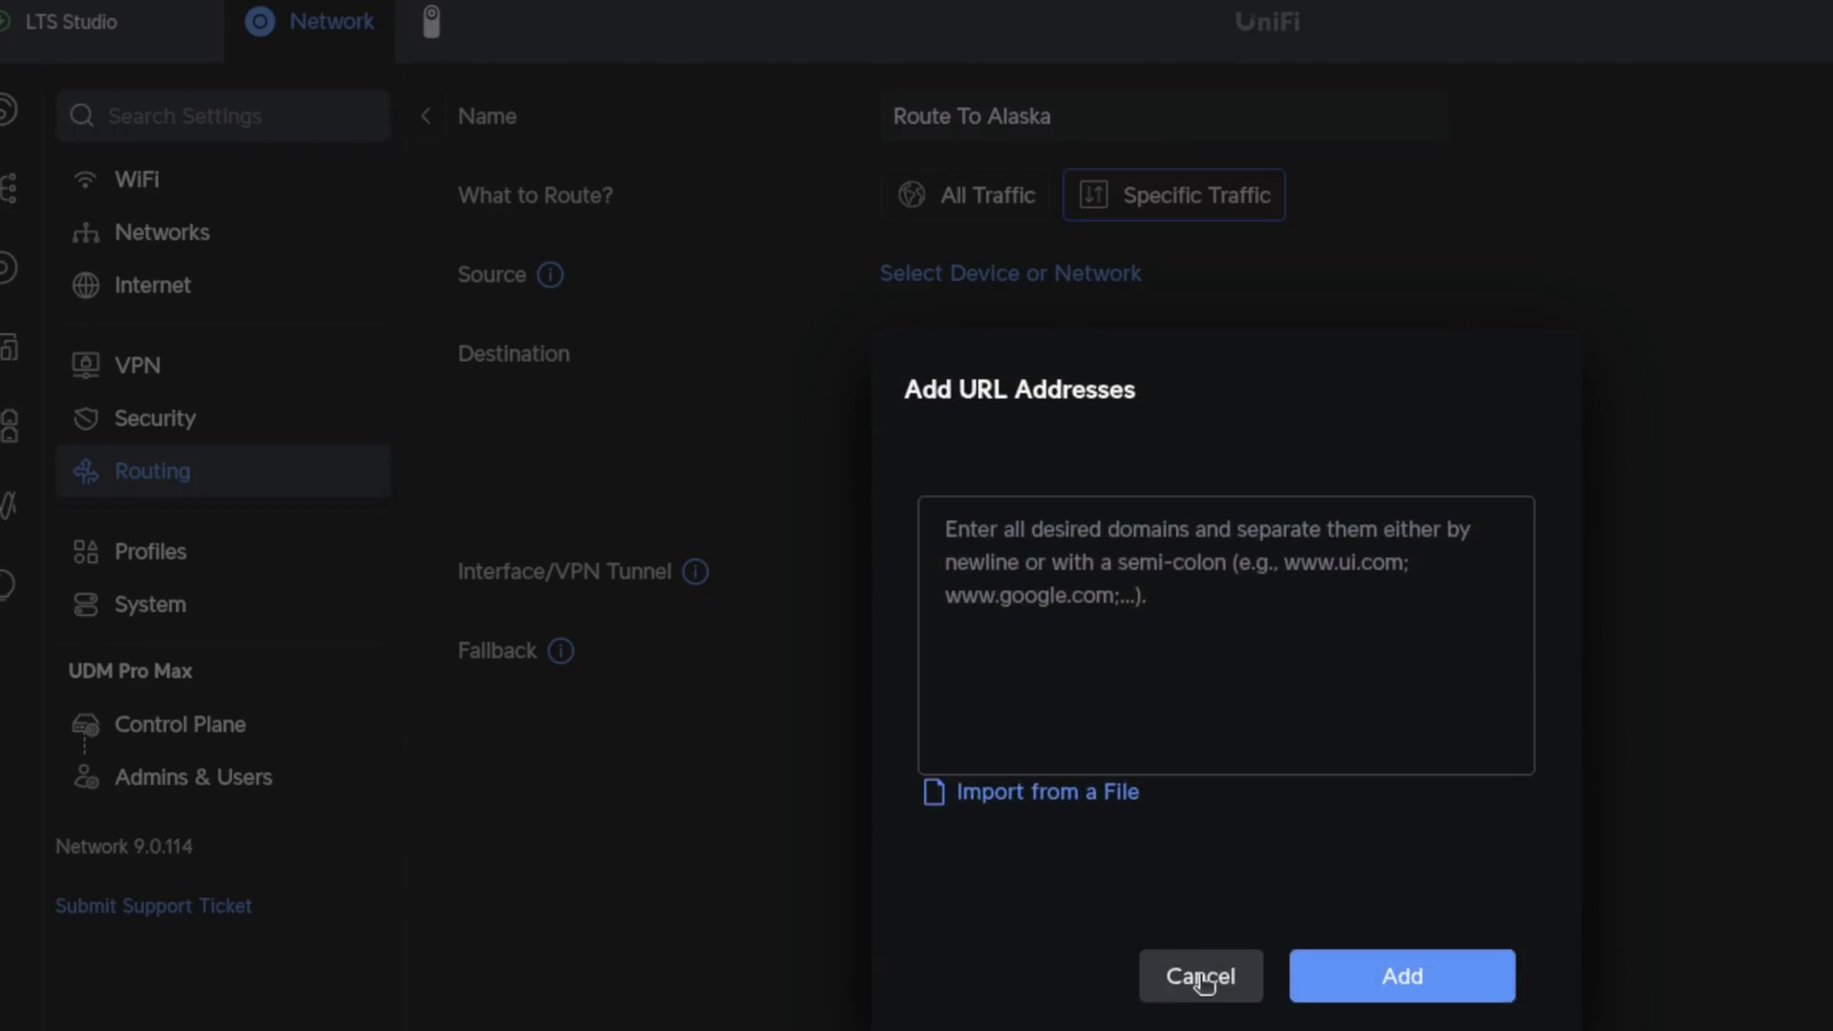
pyautogui.click(1200, 979)
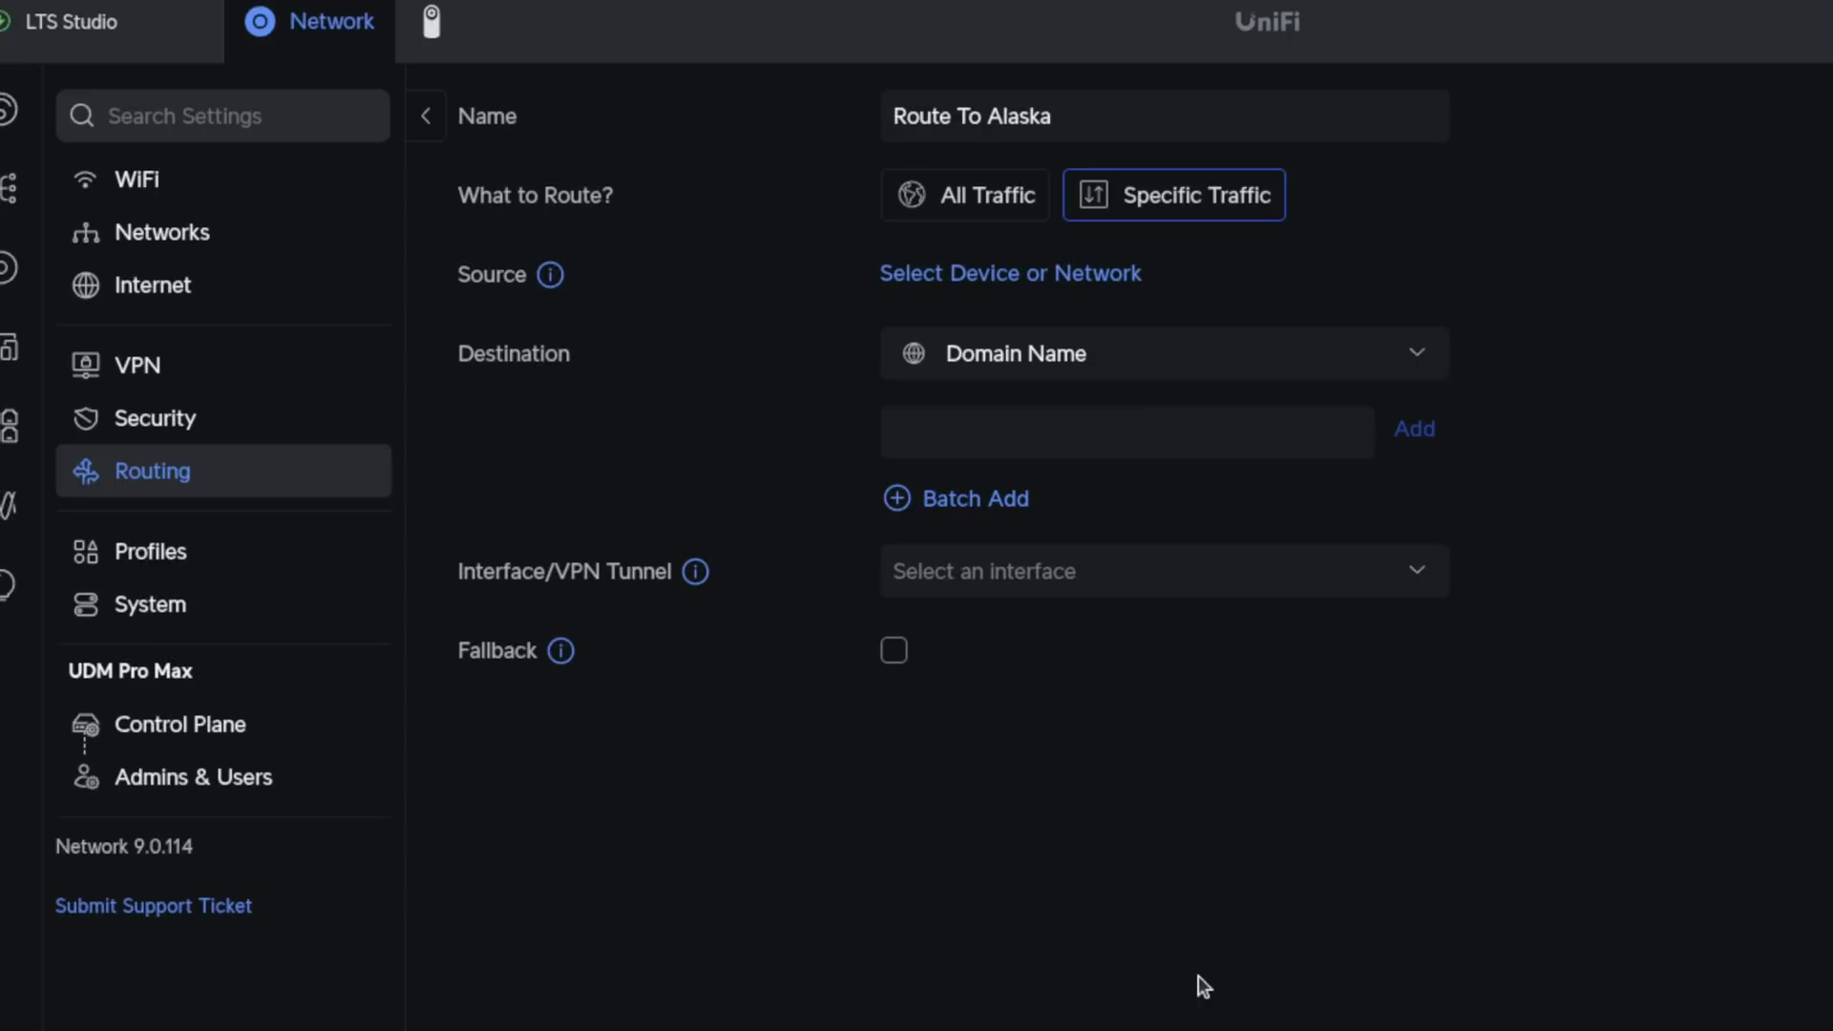
pyautogui.click(1019, 218)
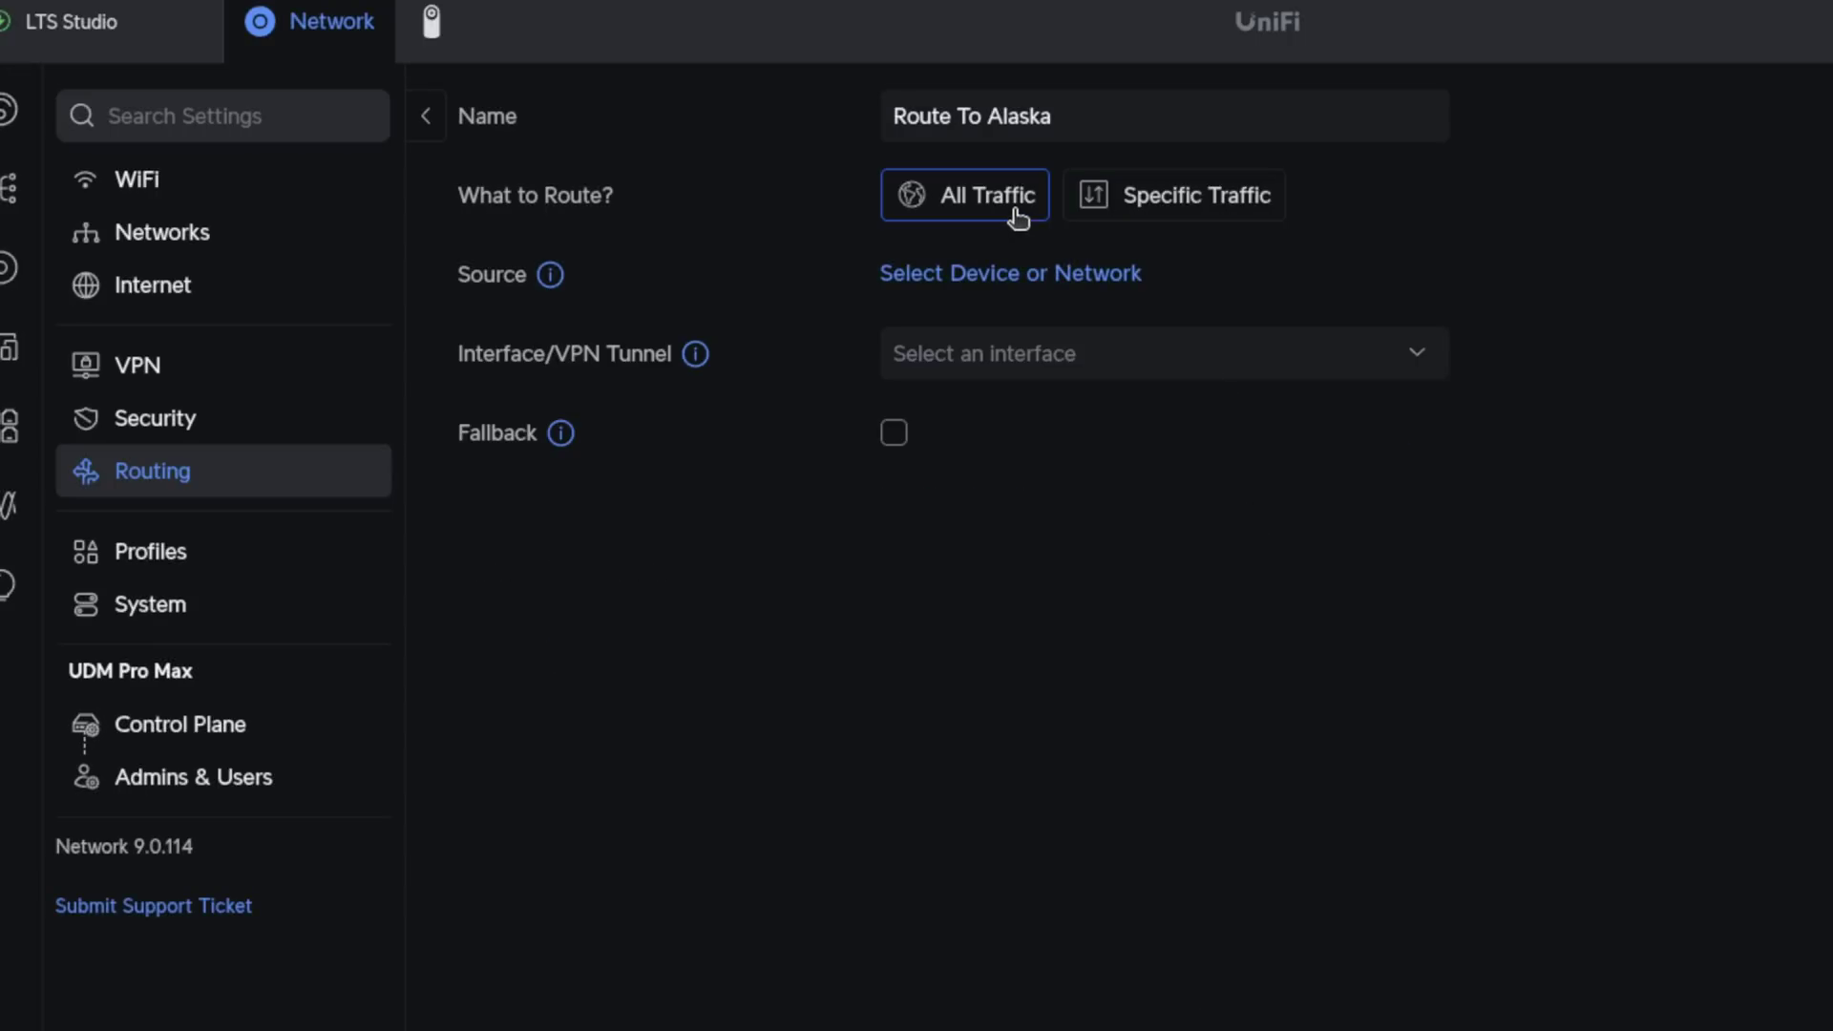
# Add the Pixel 9 phone as the route's source device
pyautogui.click(976, 277)
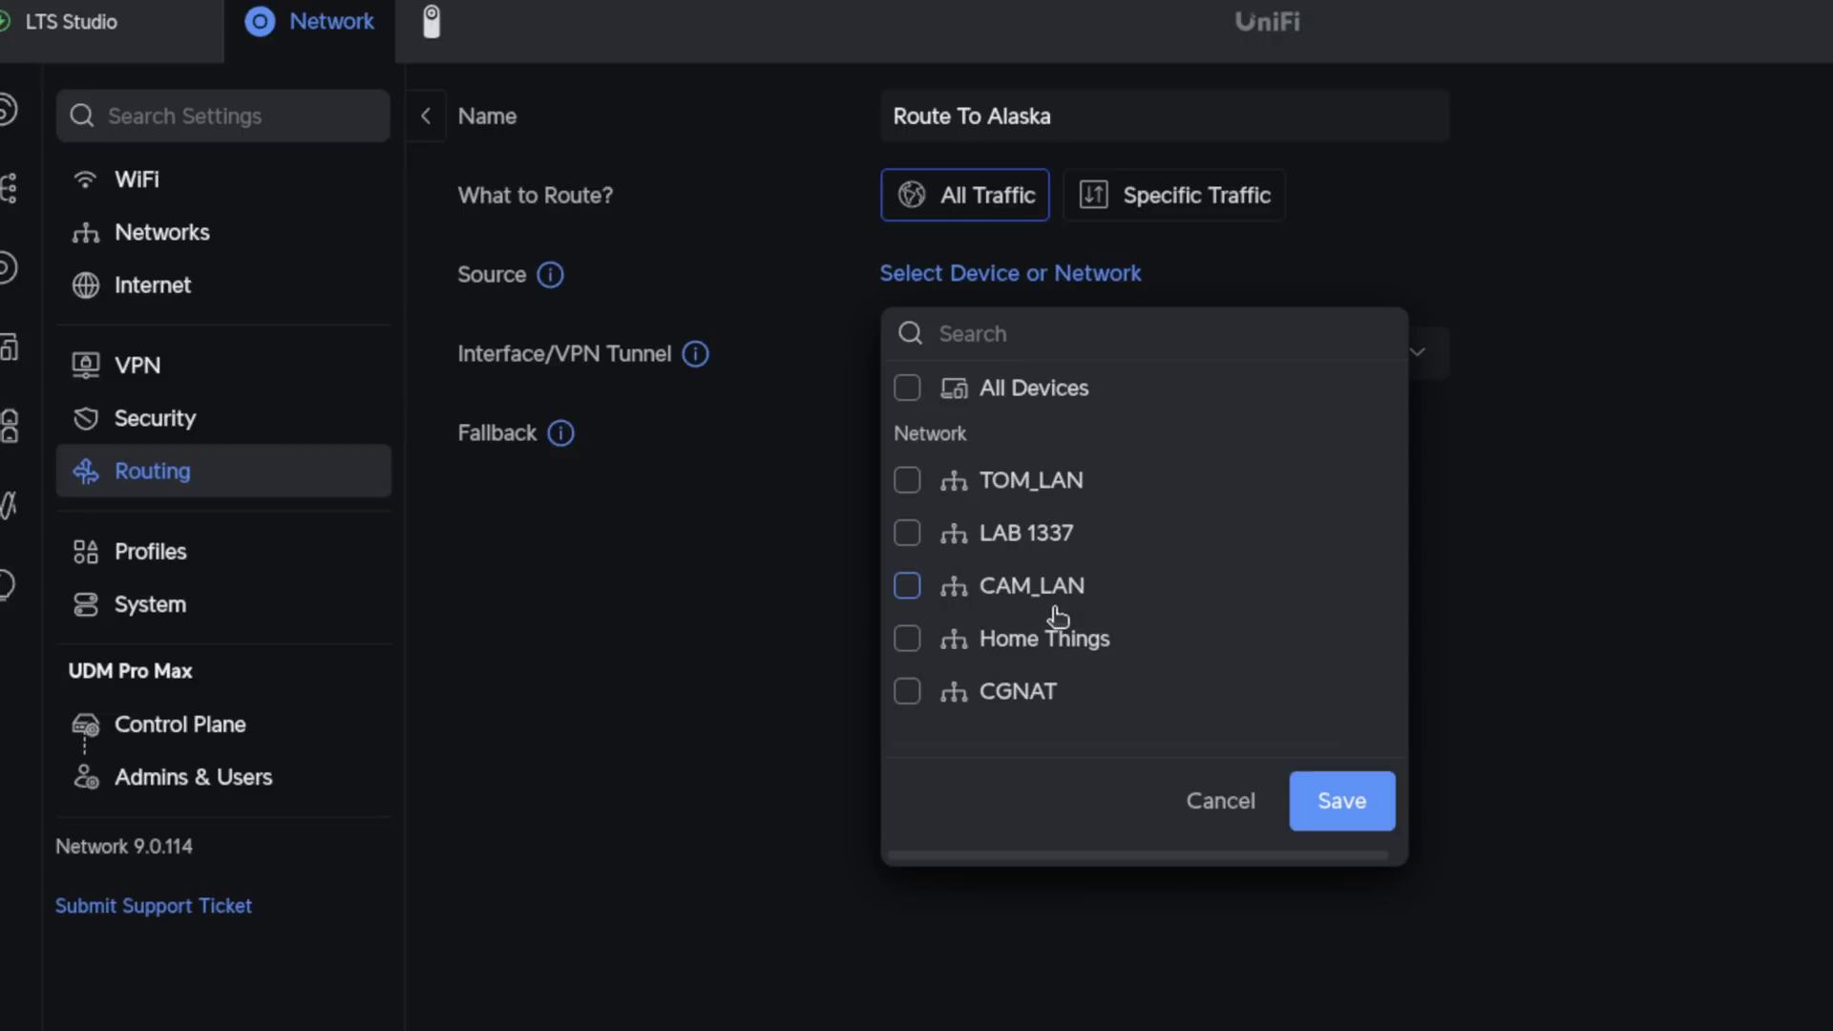
pyautogui.scroll(-10, 1057, 619)
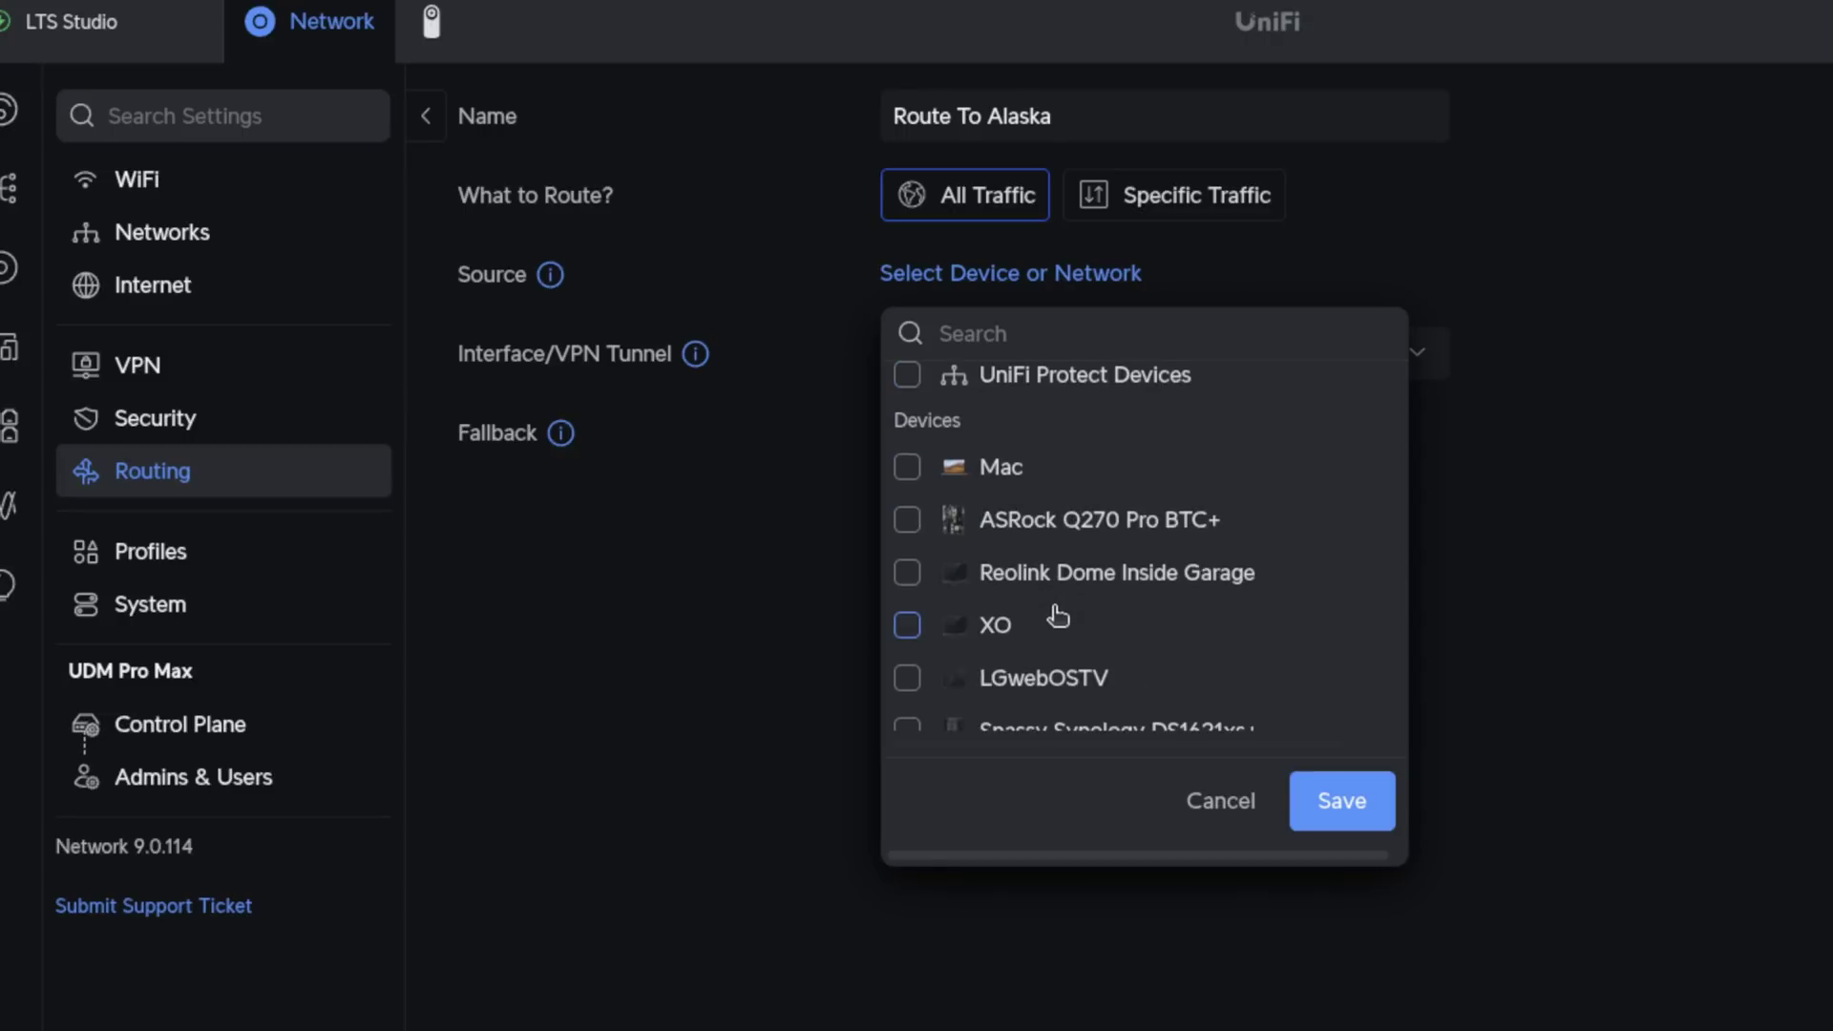
pyautogui.scroll(-15, 1057, 619)
pyautogui.click(1092, 332)
pyautogui.write('tom')
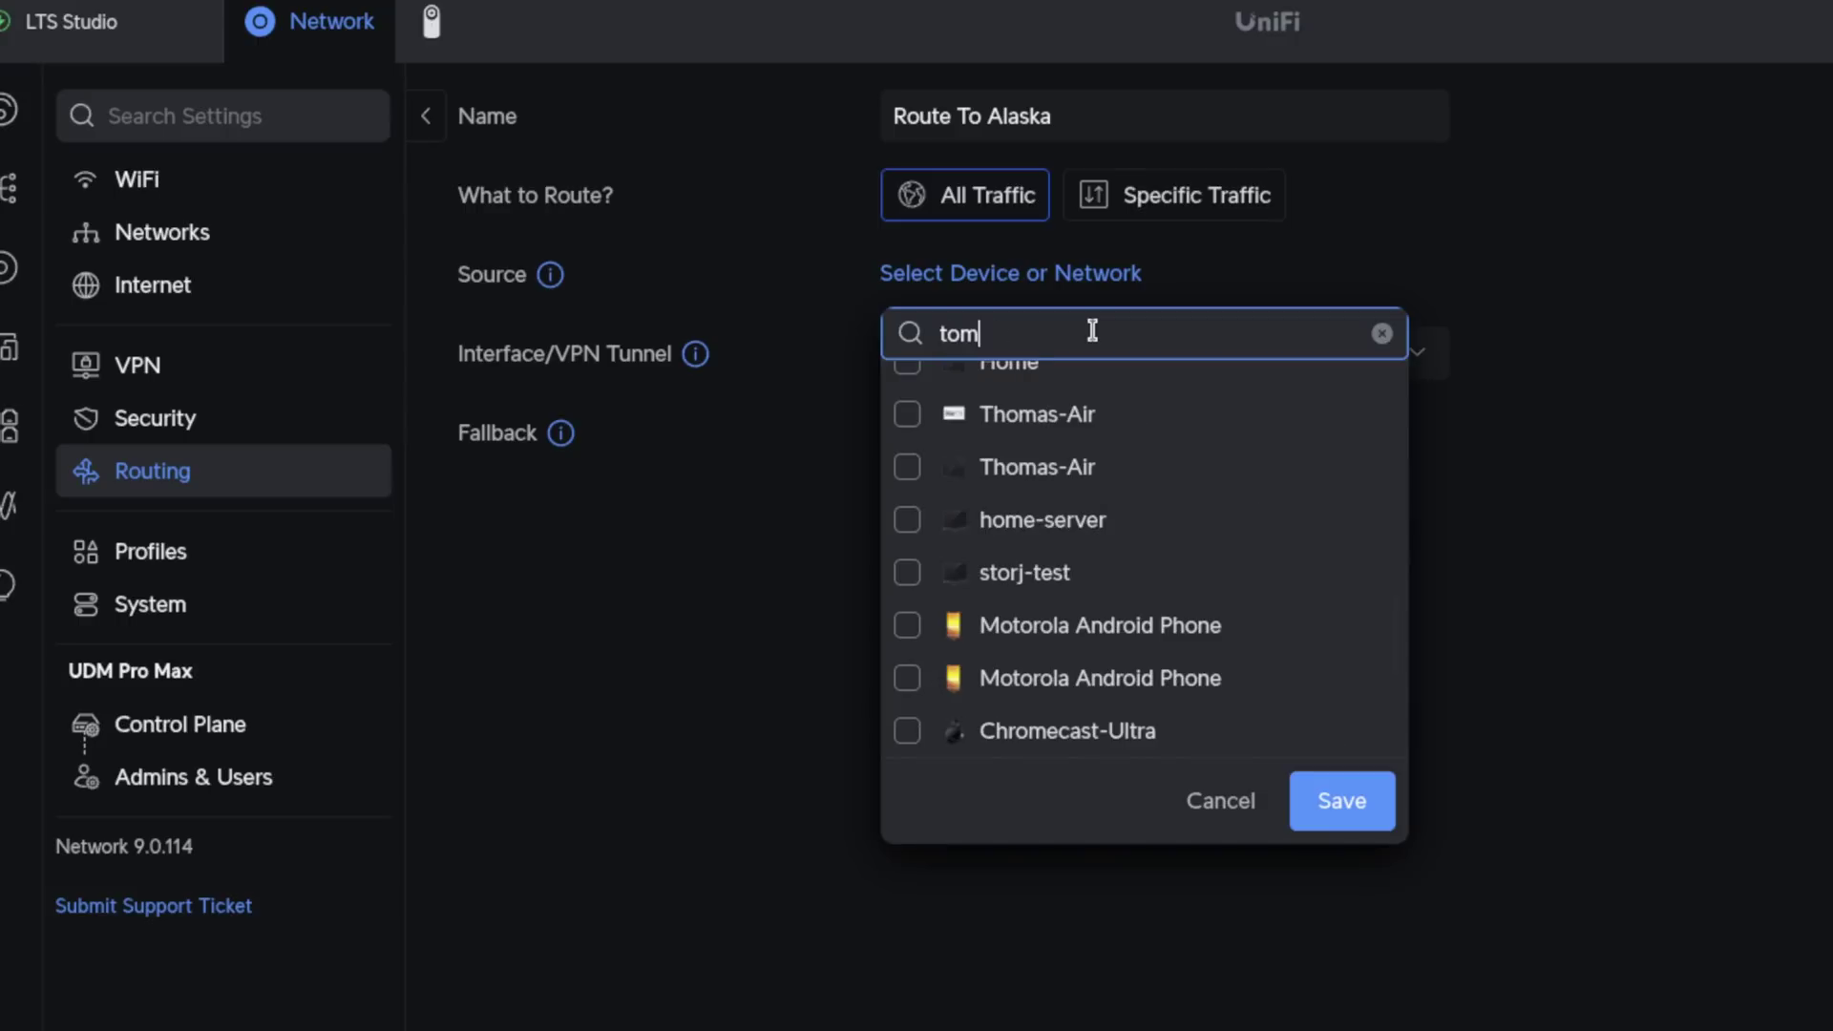
pyautogui.write(' pi')
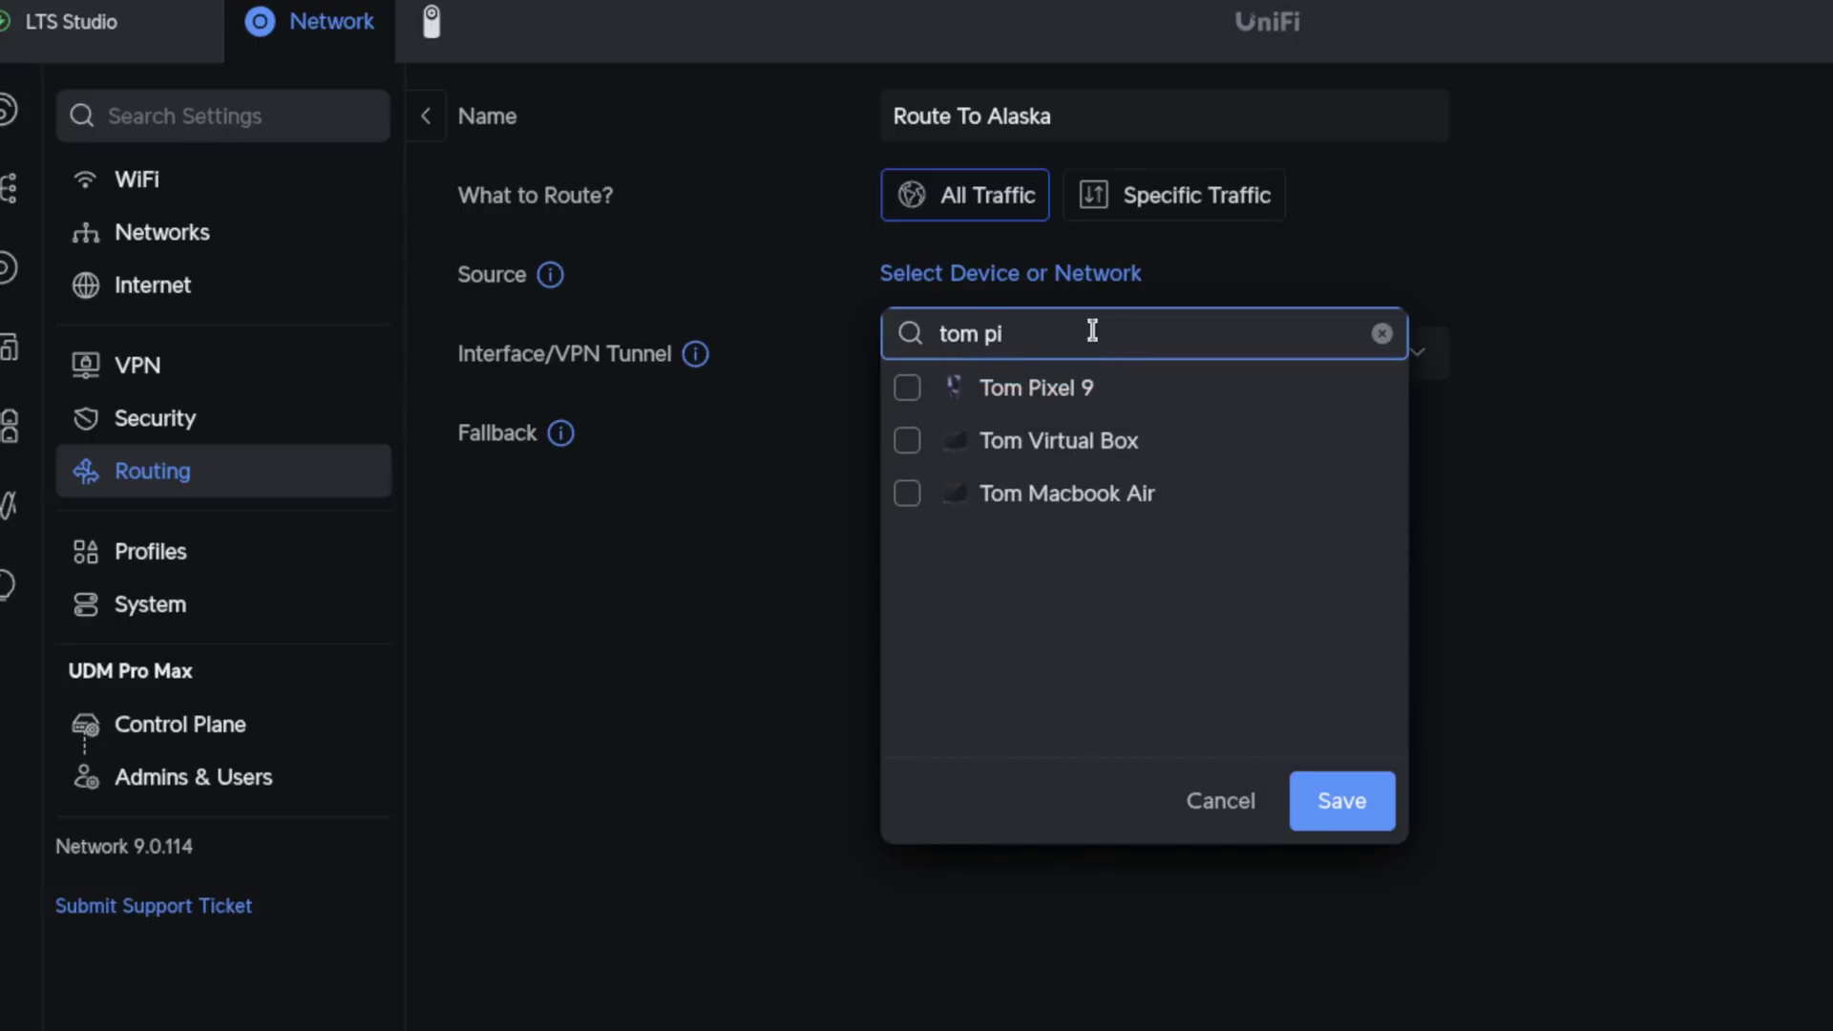
pyautogui.click(912, 390)
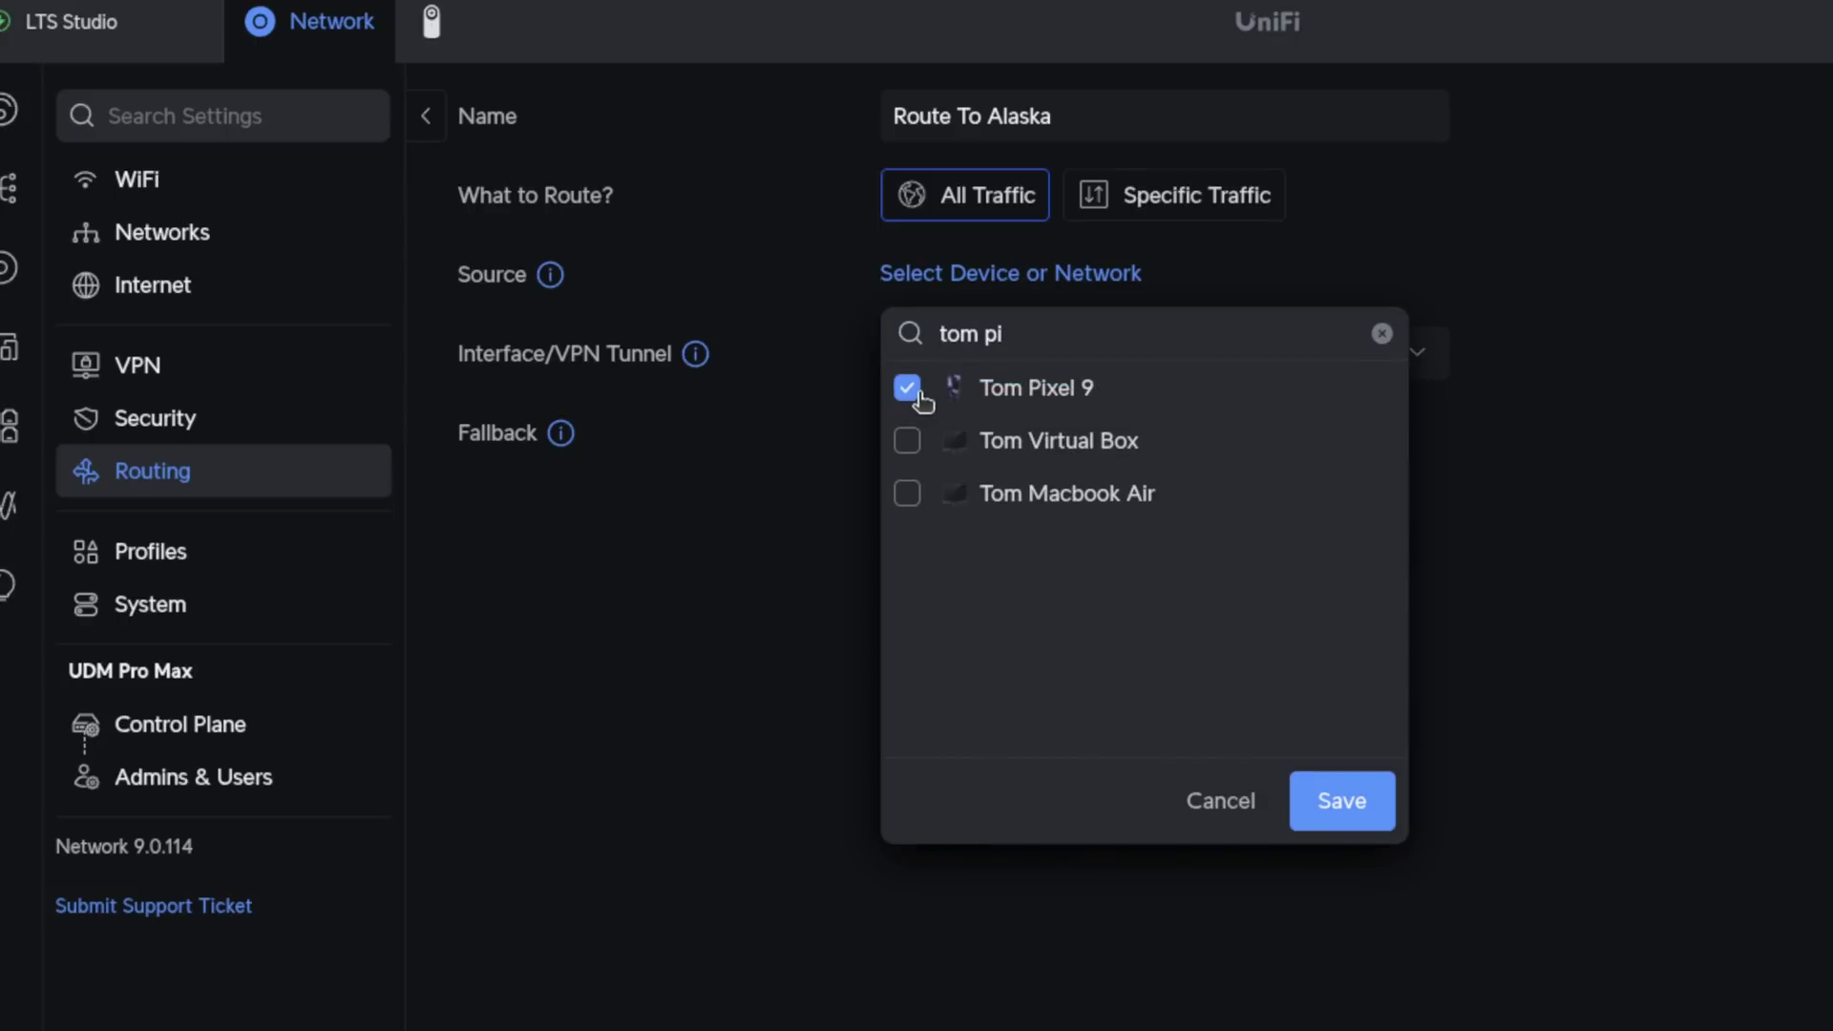
pyautogui.click(1330, 820)
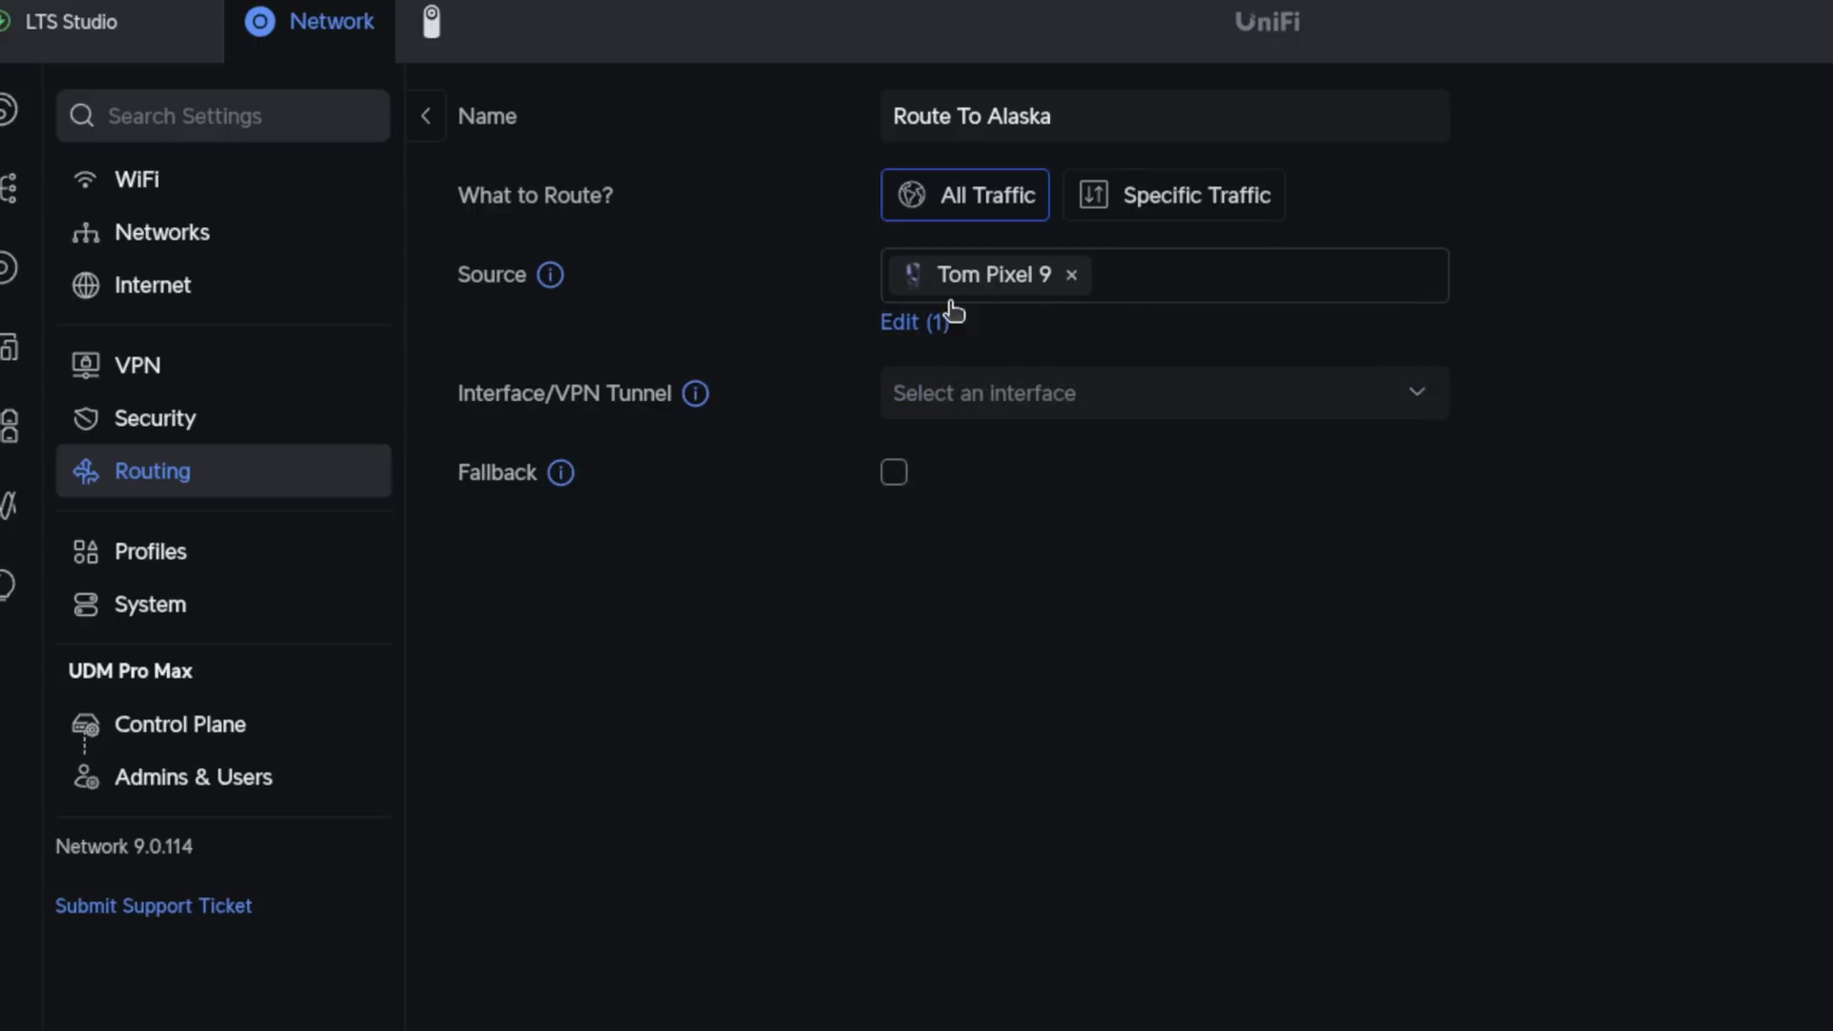
# Add the Kasm host as a second source device
pyautogui.click(919, 330)
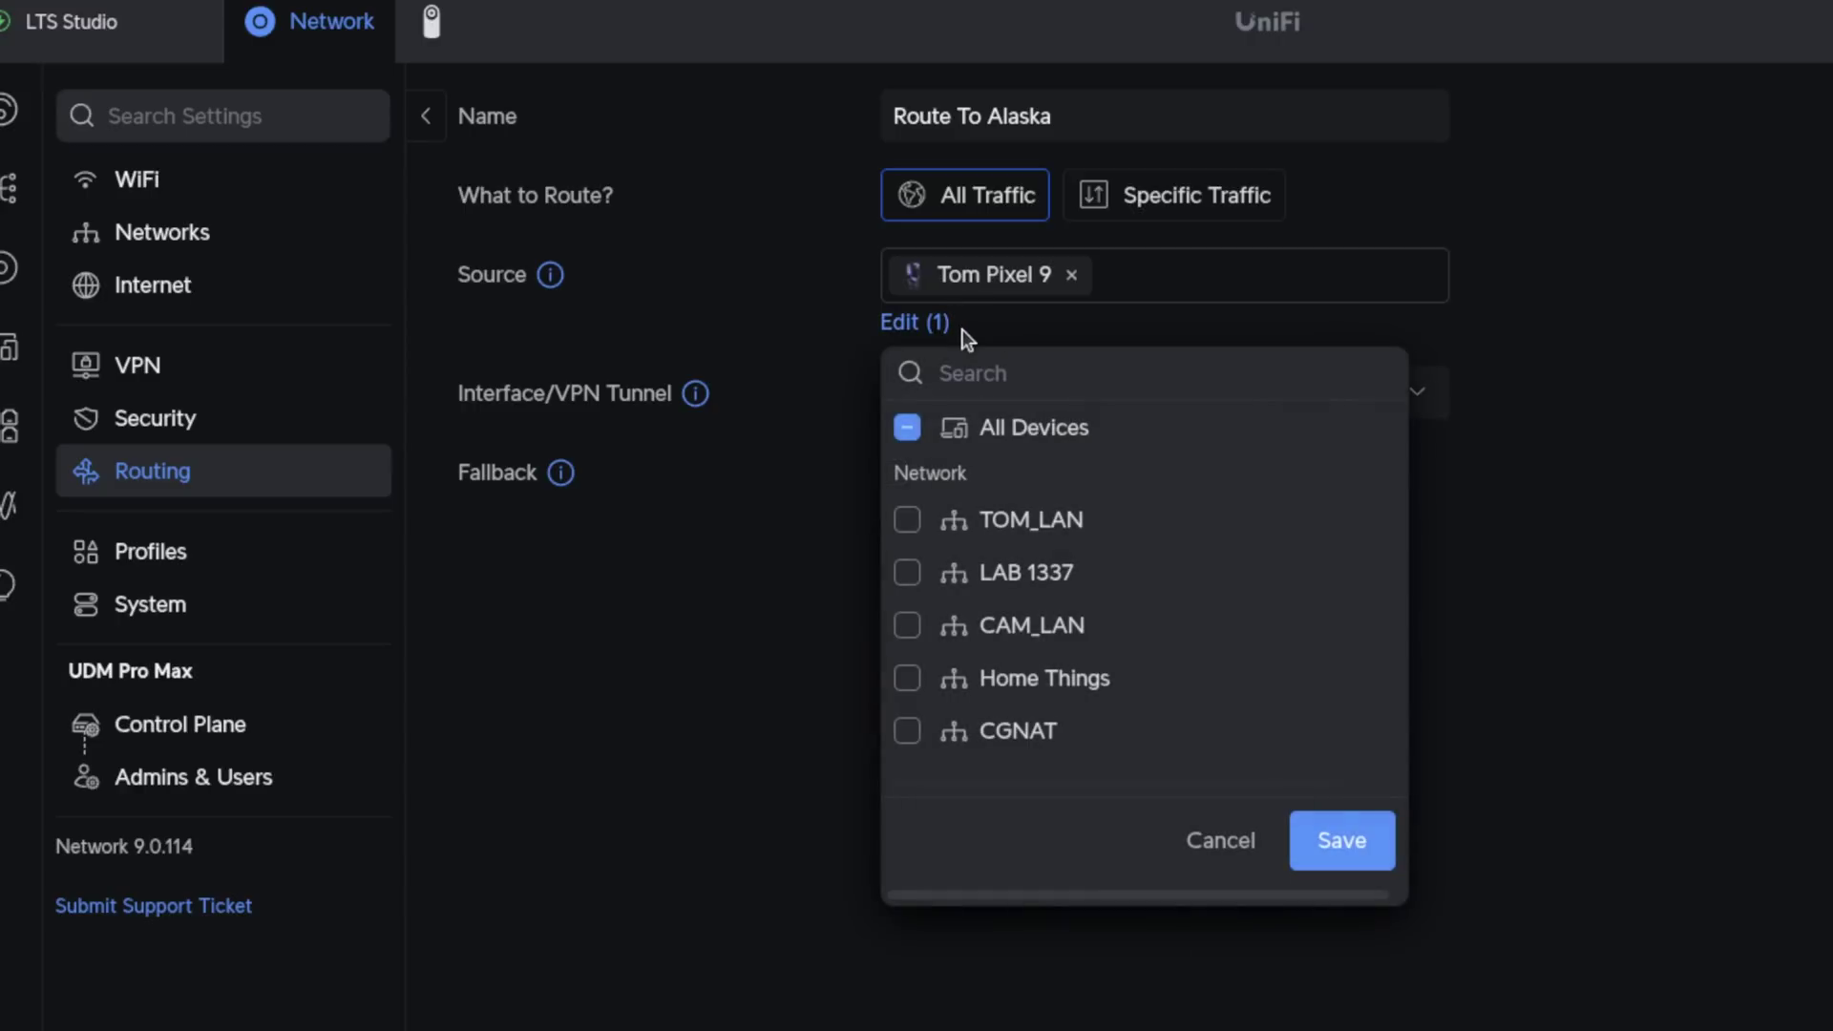
pyautogui.click(1012, 373)
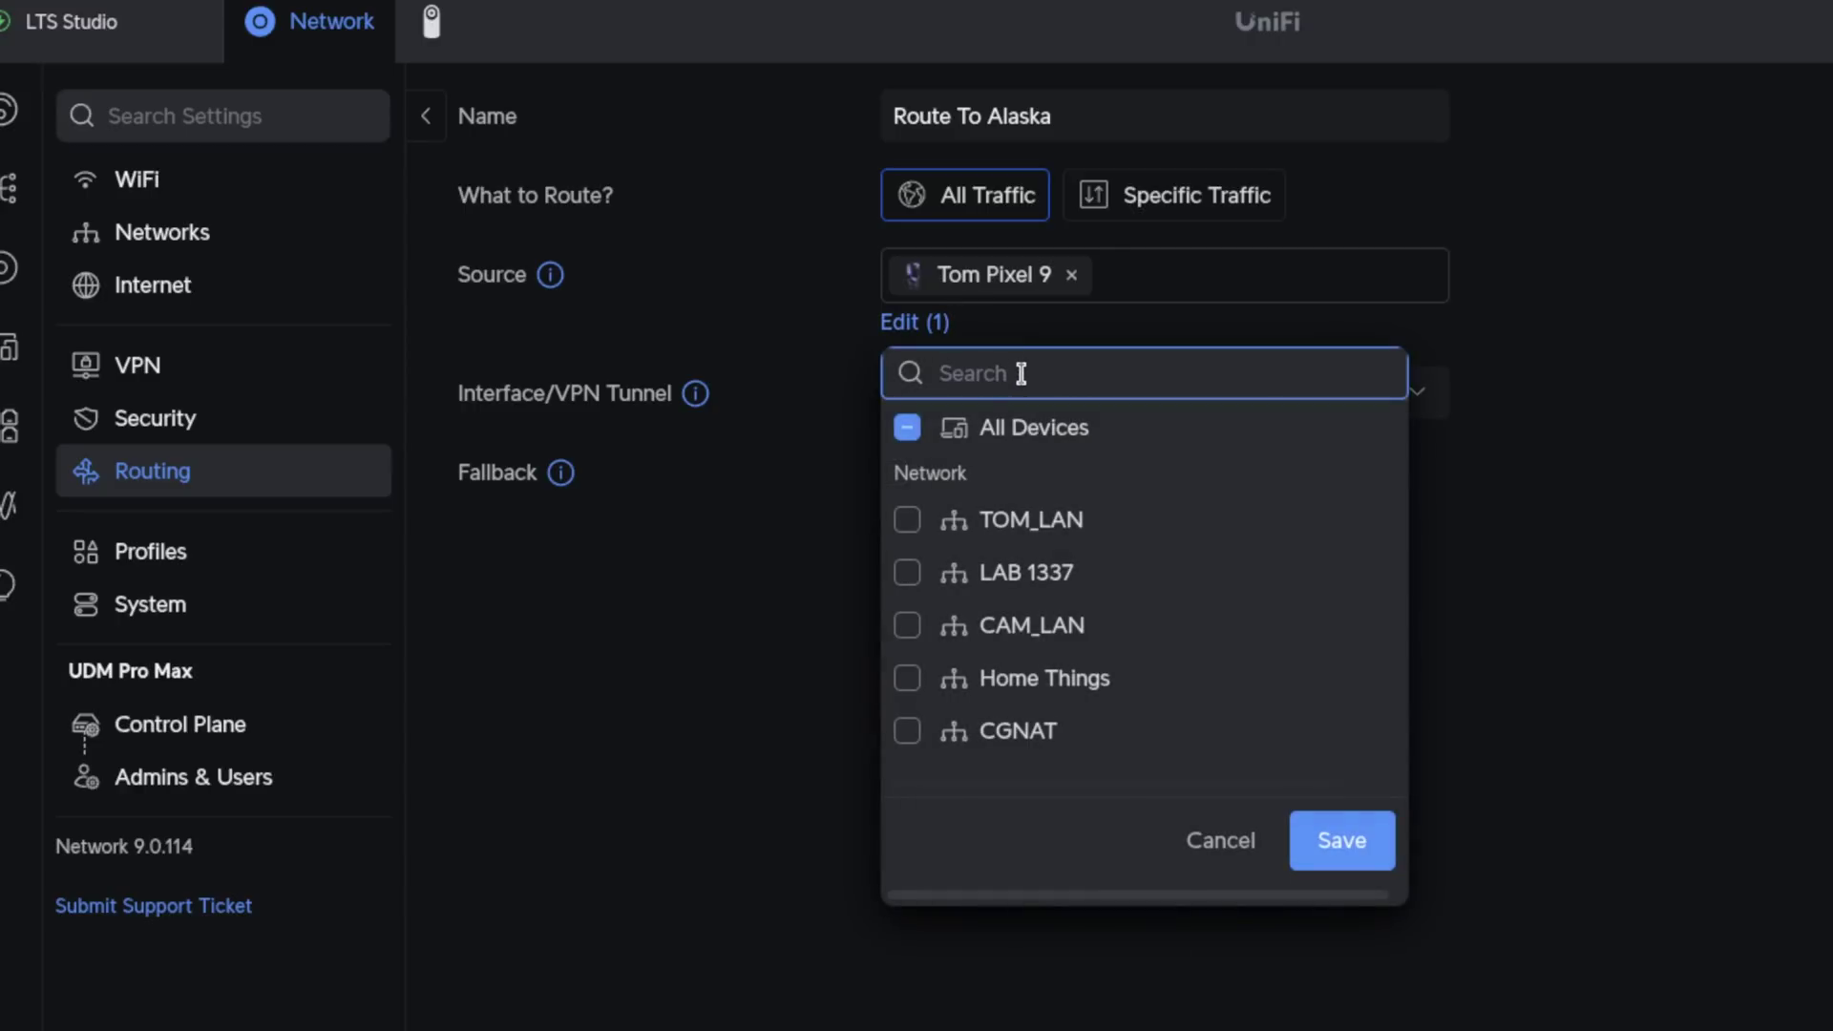
pyautogui.write('kasm')
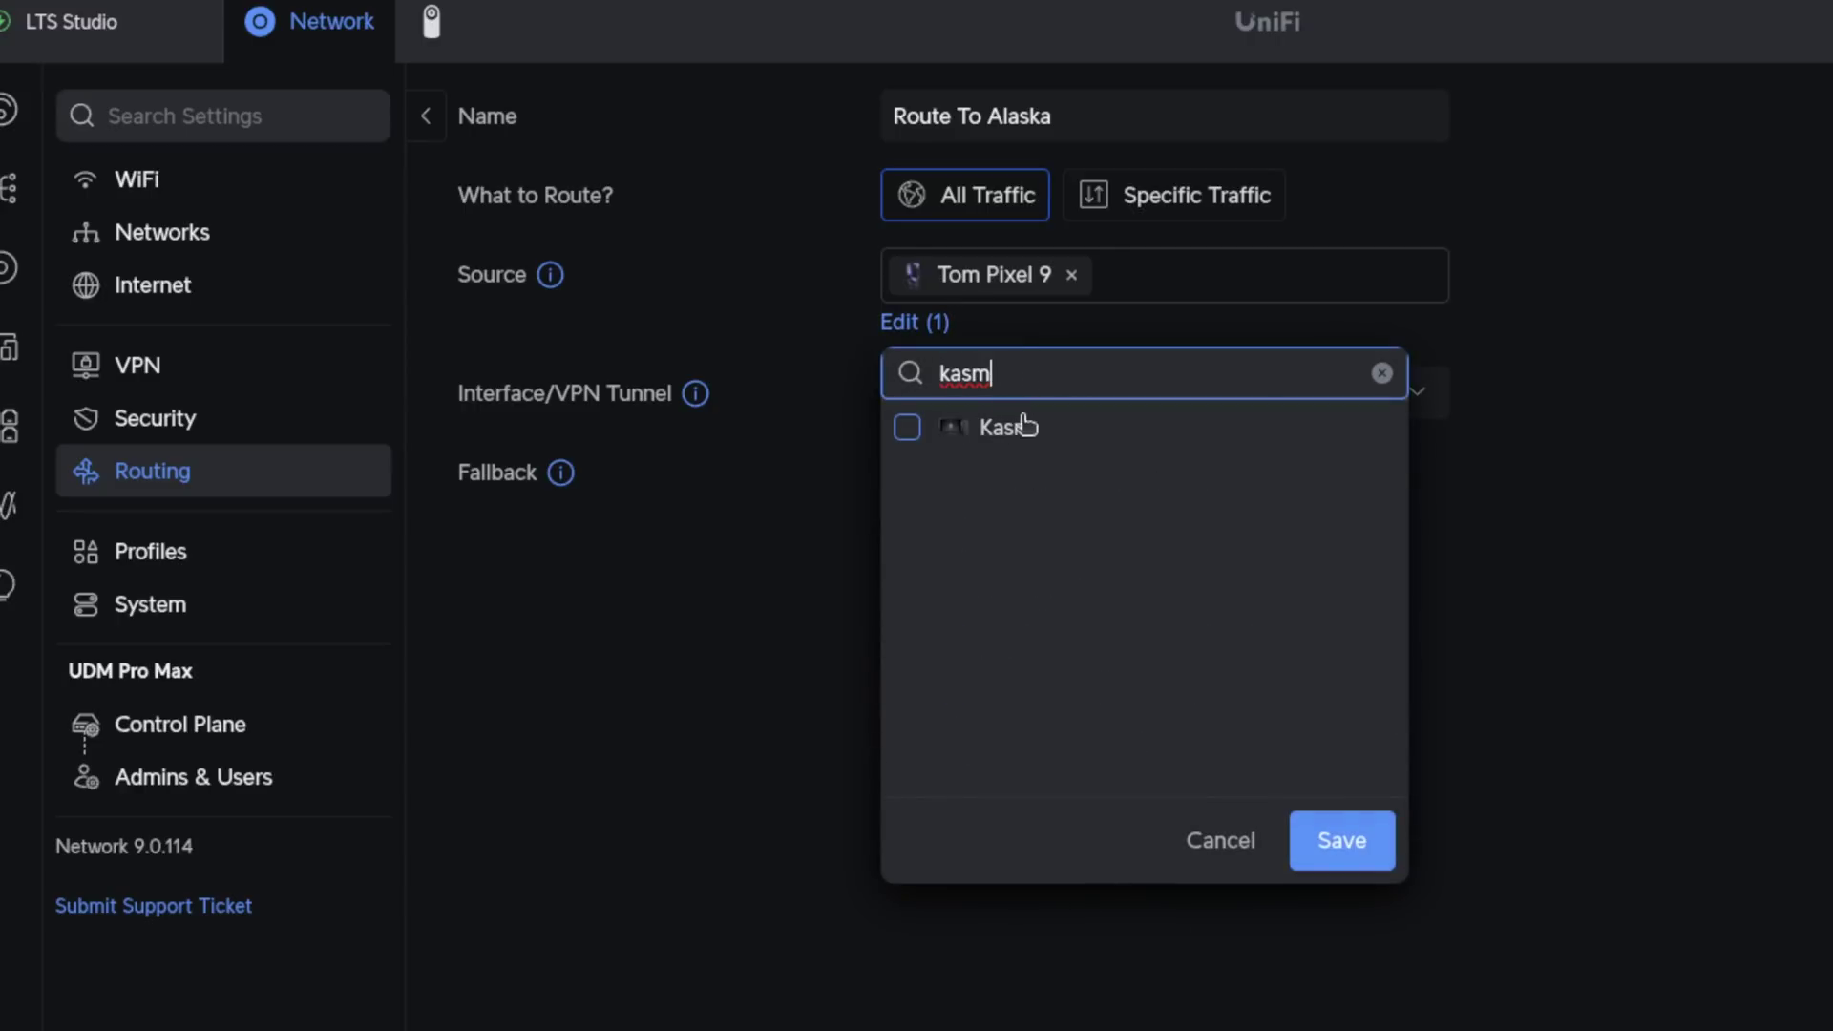
pyautogui.click(907, 428)
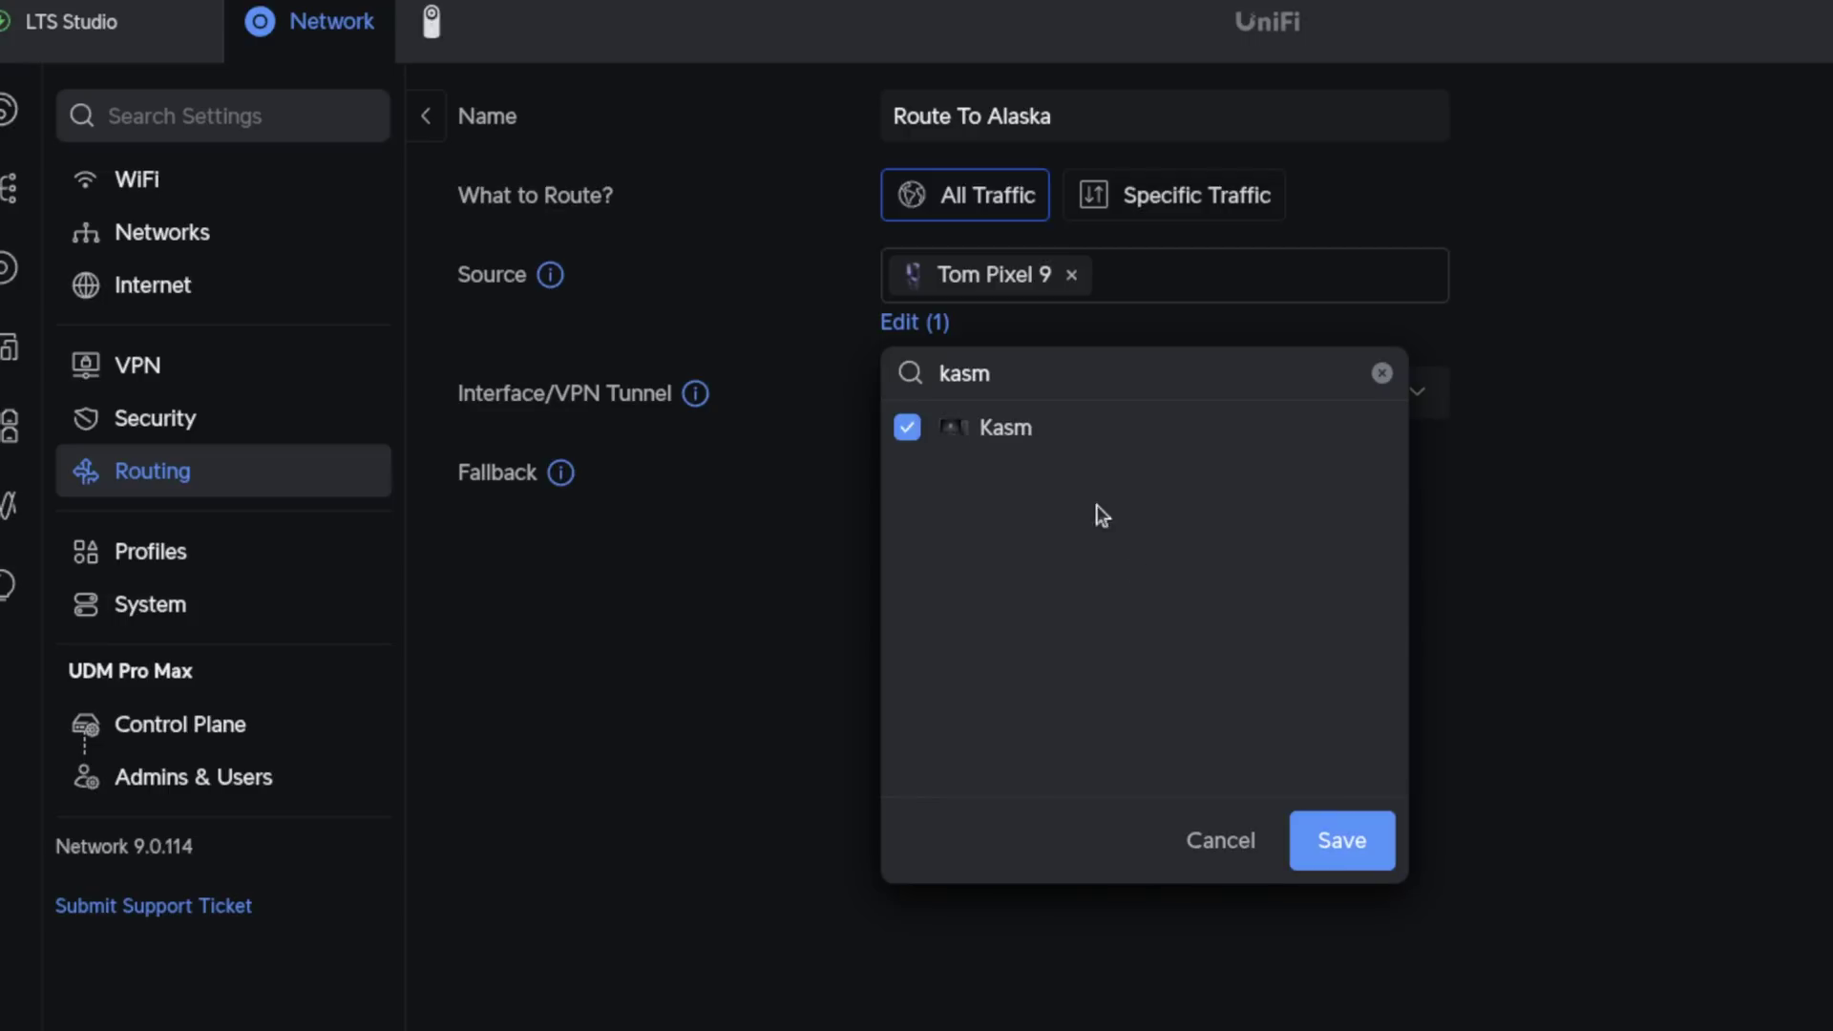
pyautogui.click(1358, 846)
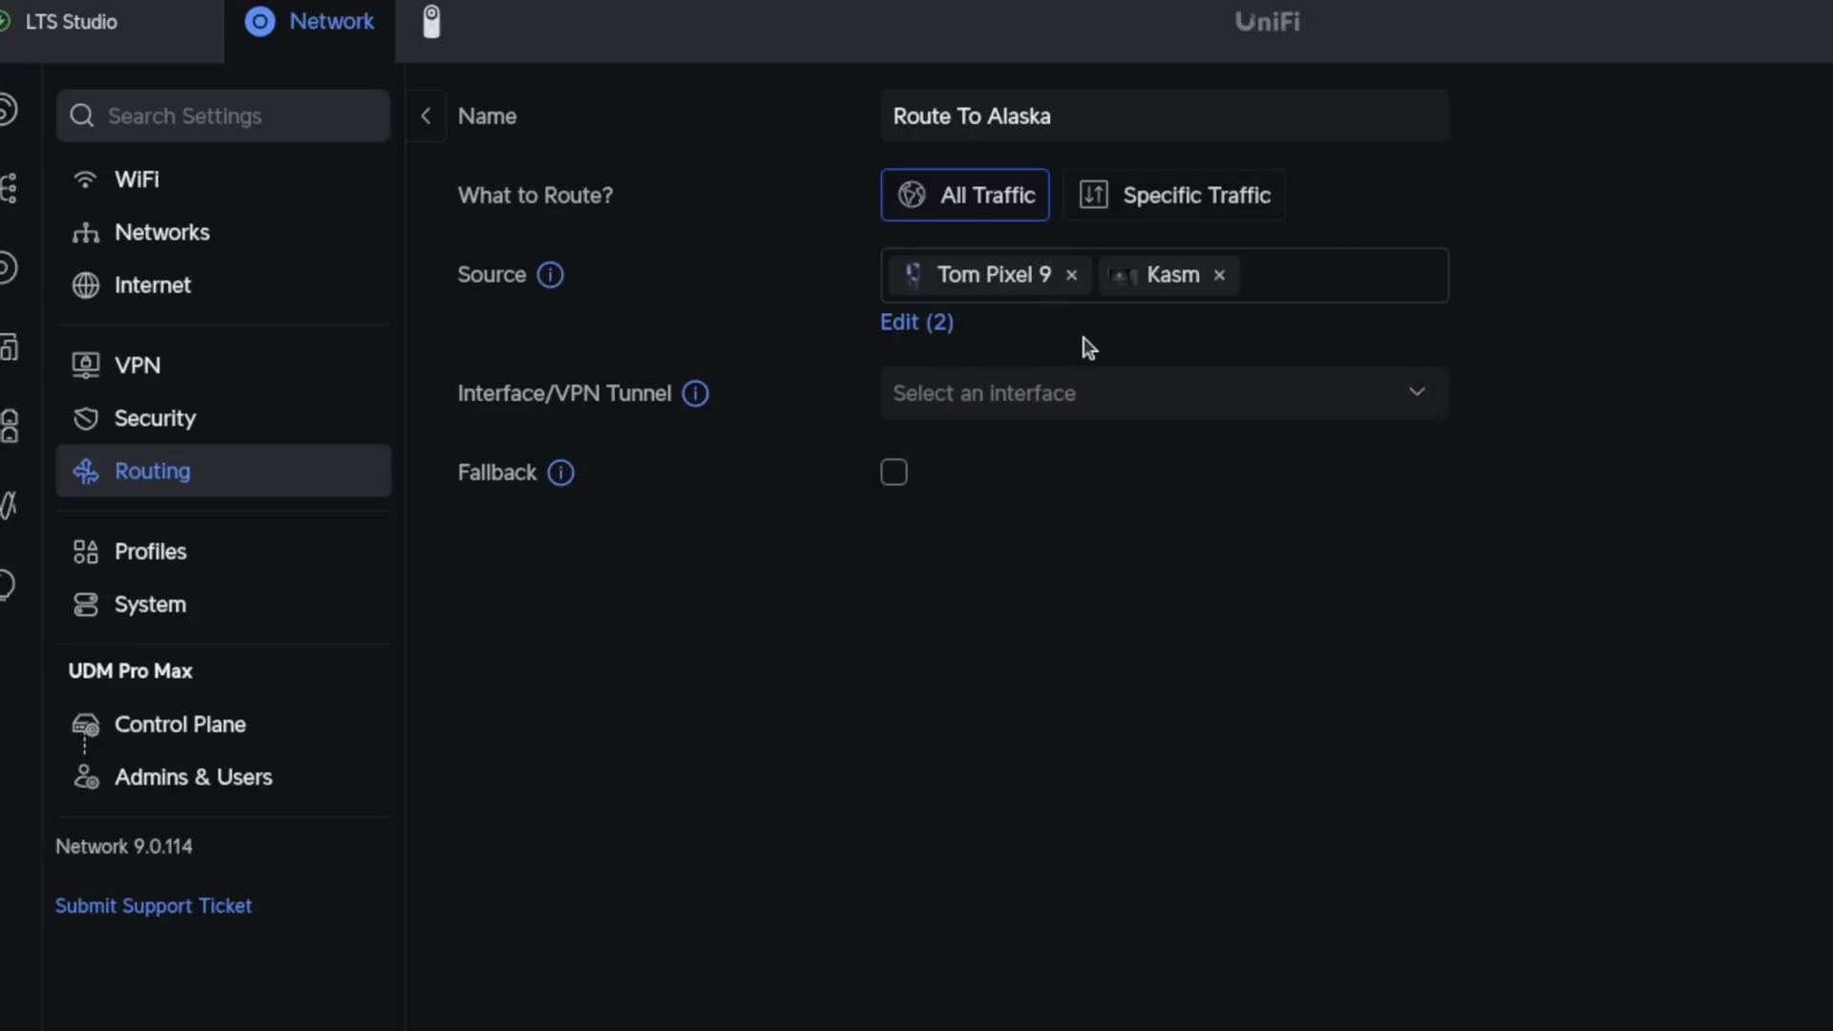
pyautogui.click(1103, 397)
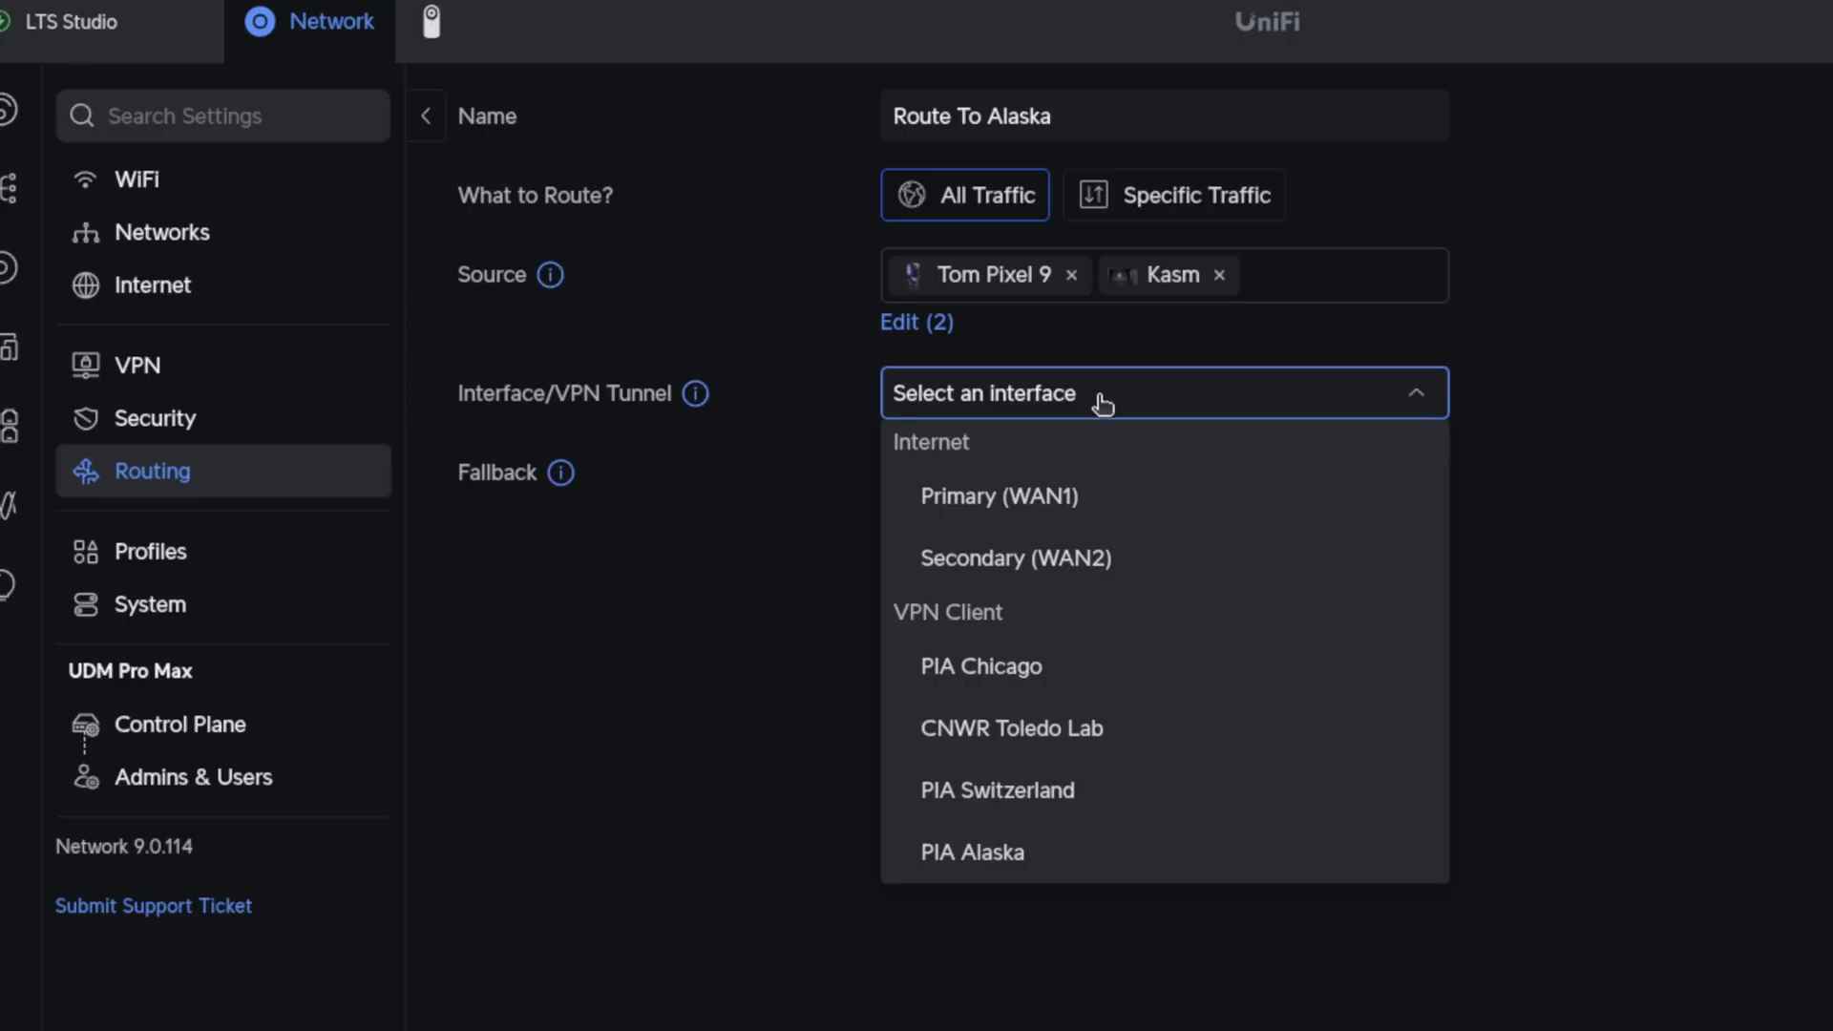
# Route the policy through the PIA Alaska tunnel, leaving Fallback unchecked
pyautogui.click(975, 854)
pyautogui.click(1069, 397)
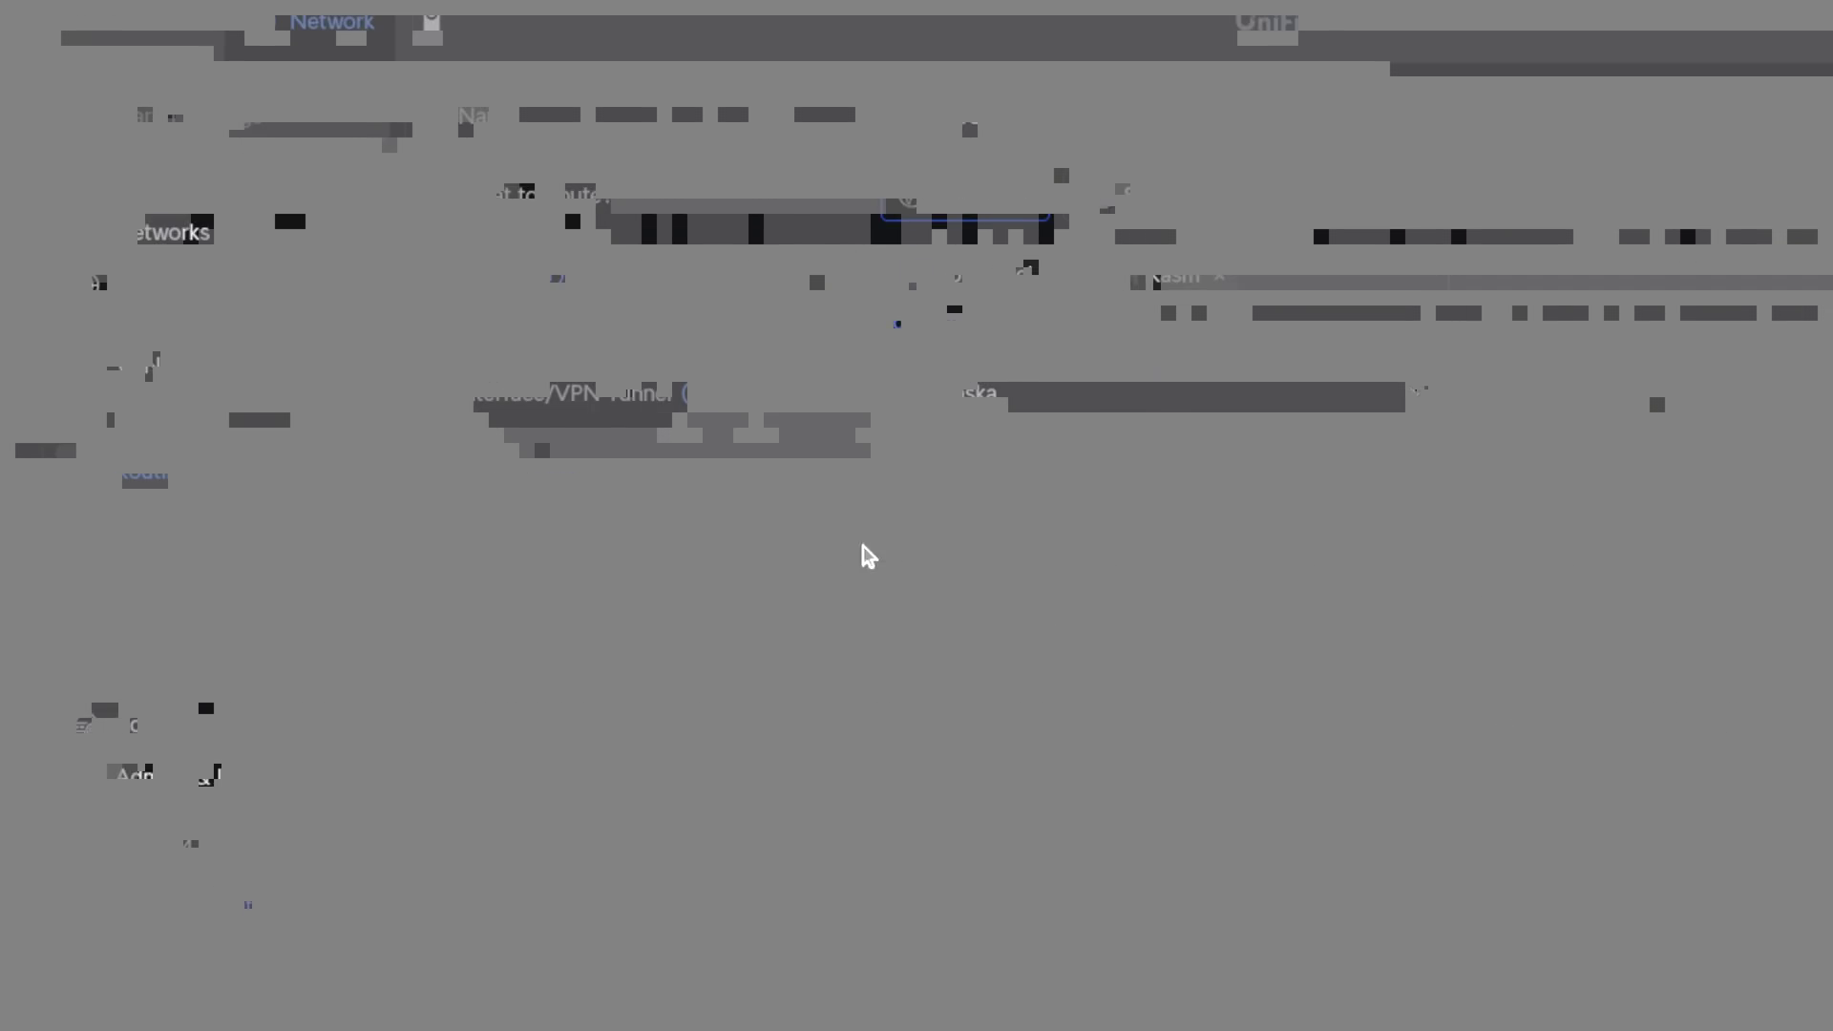
pyautogui.moveTo(564, 477)
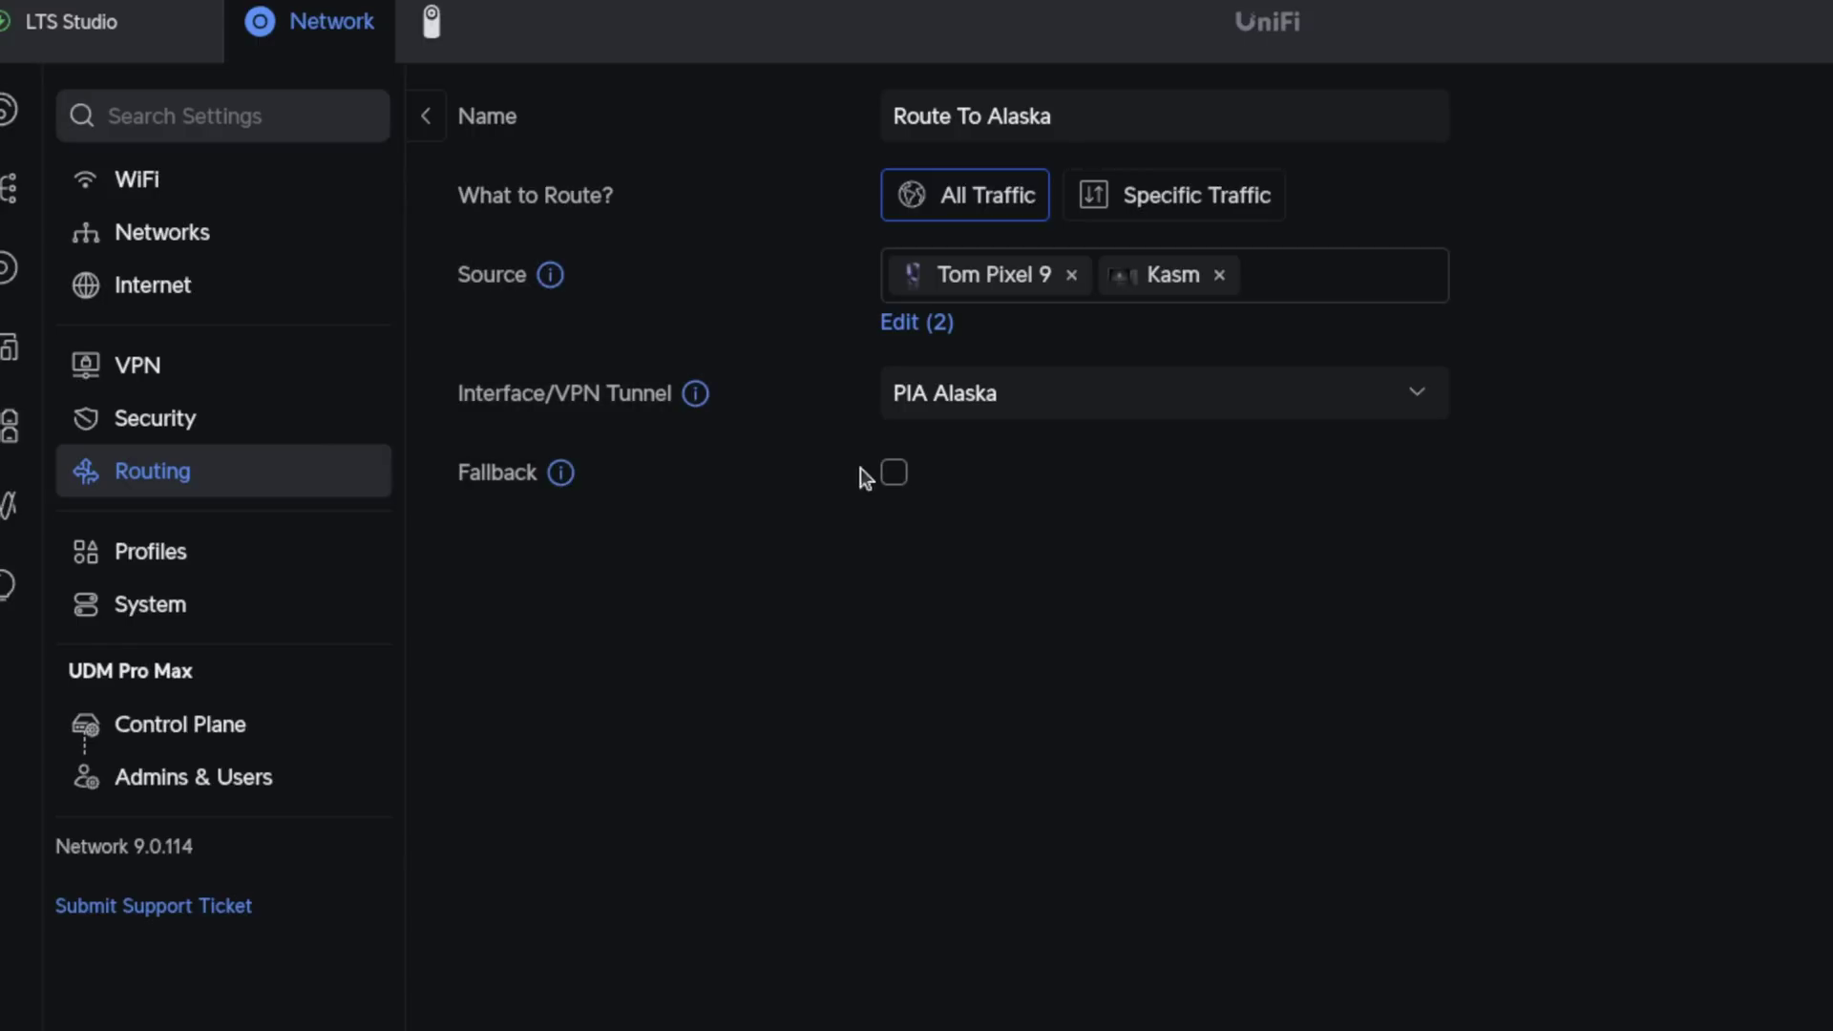
pyautogui.click(892, 474)
pyautogui.click(1099, 394)
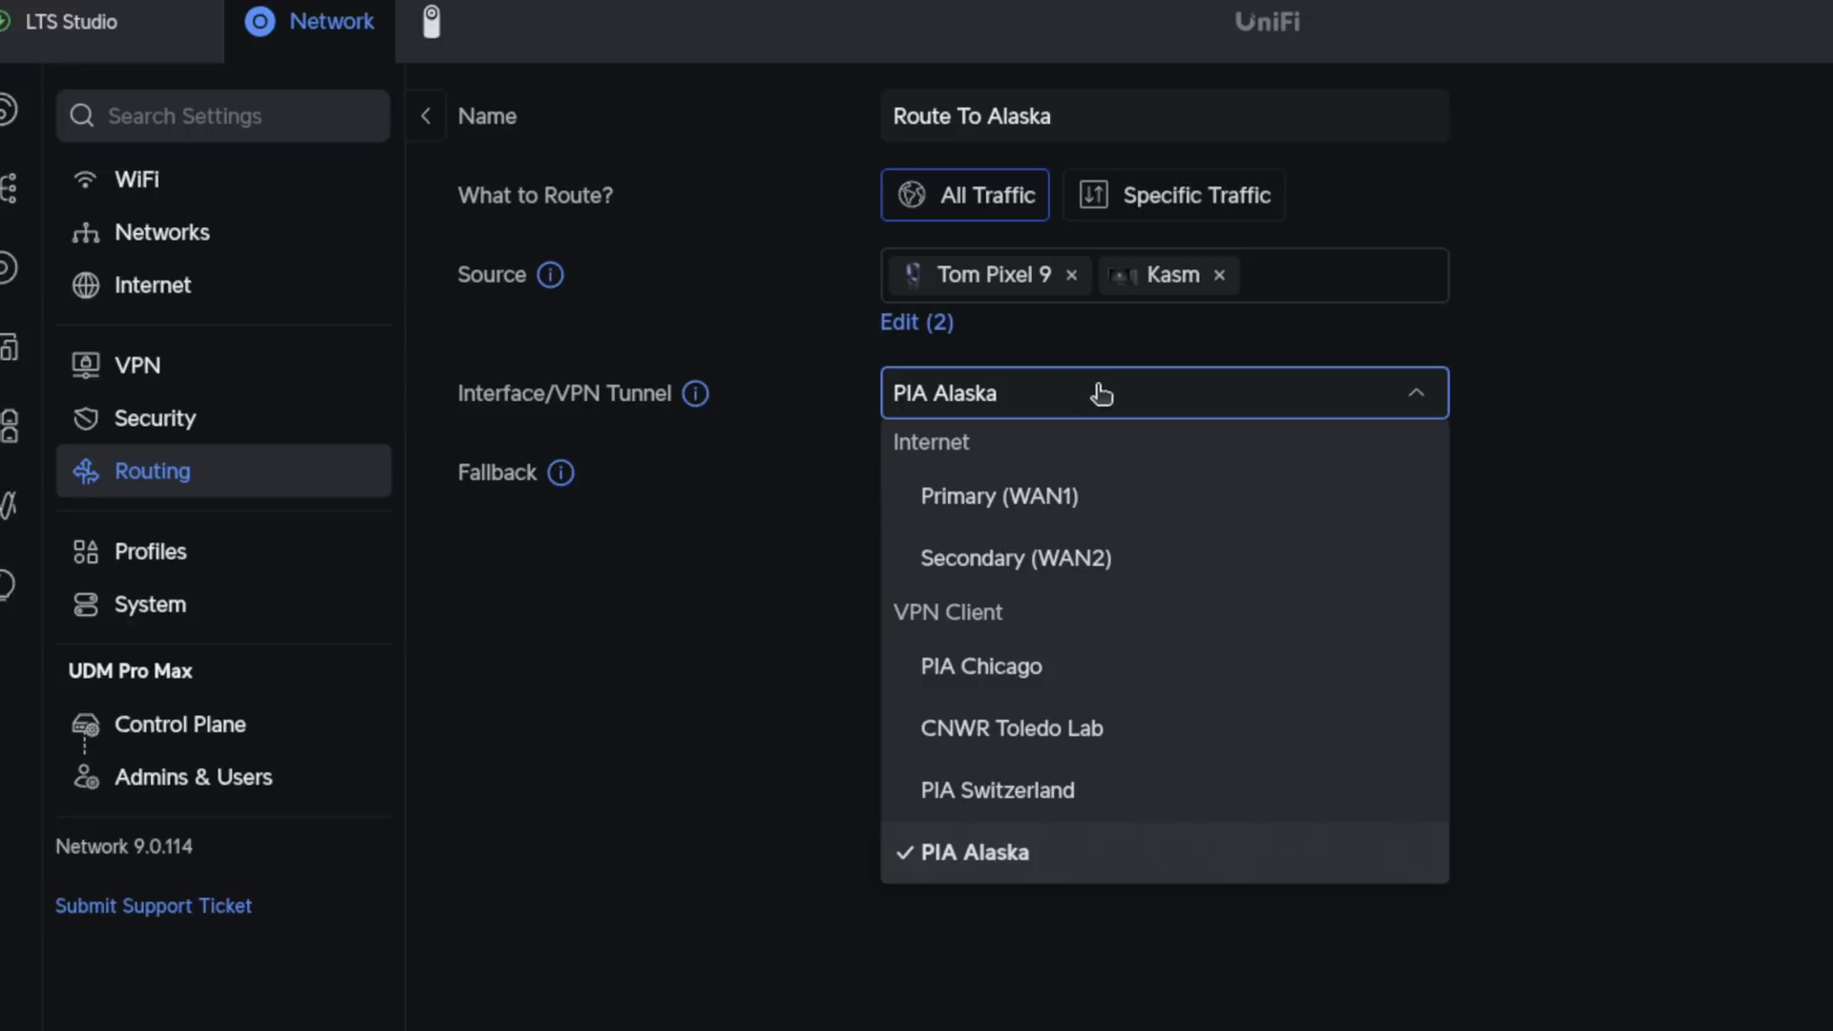
pyautogui.click(1413, 395)
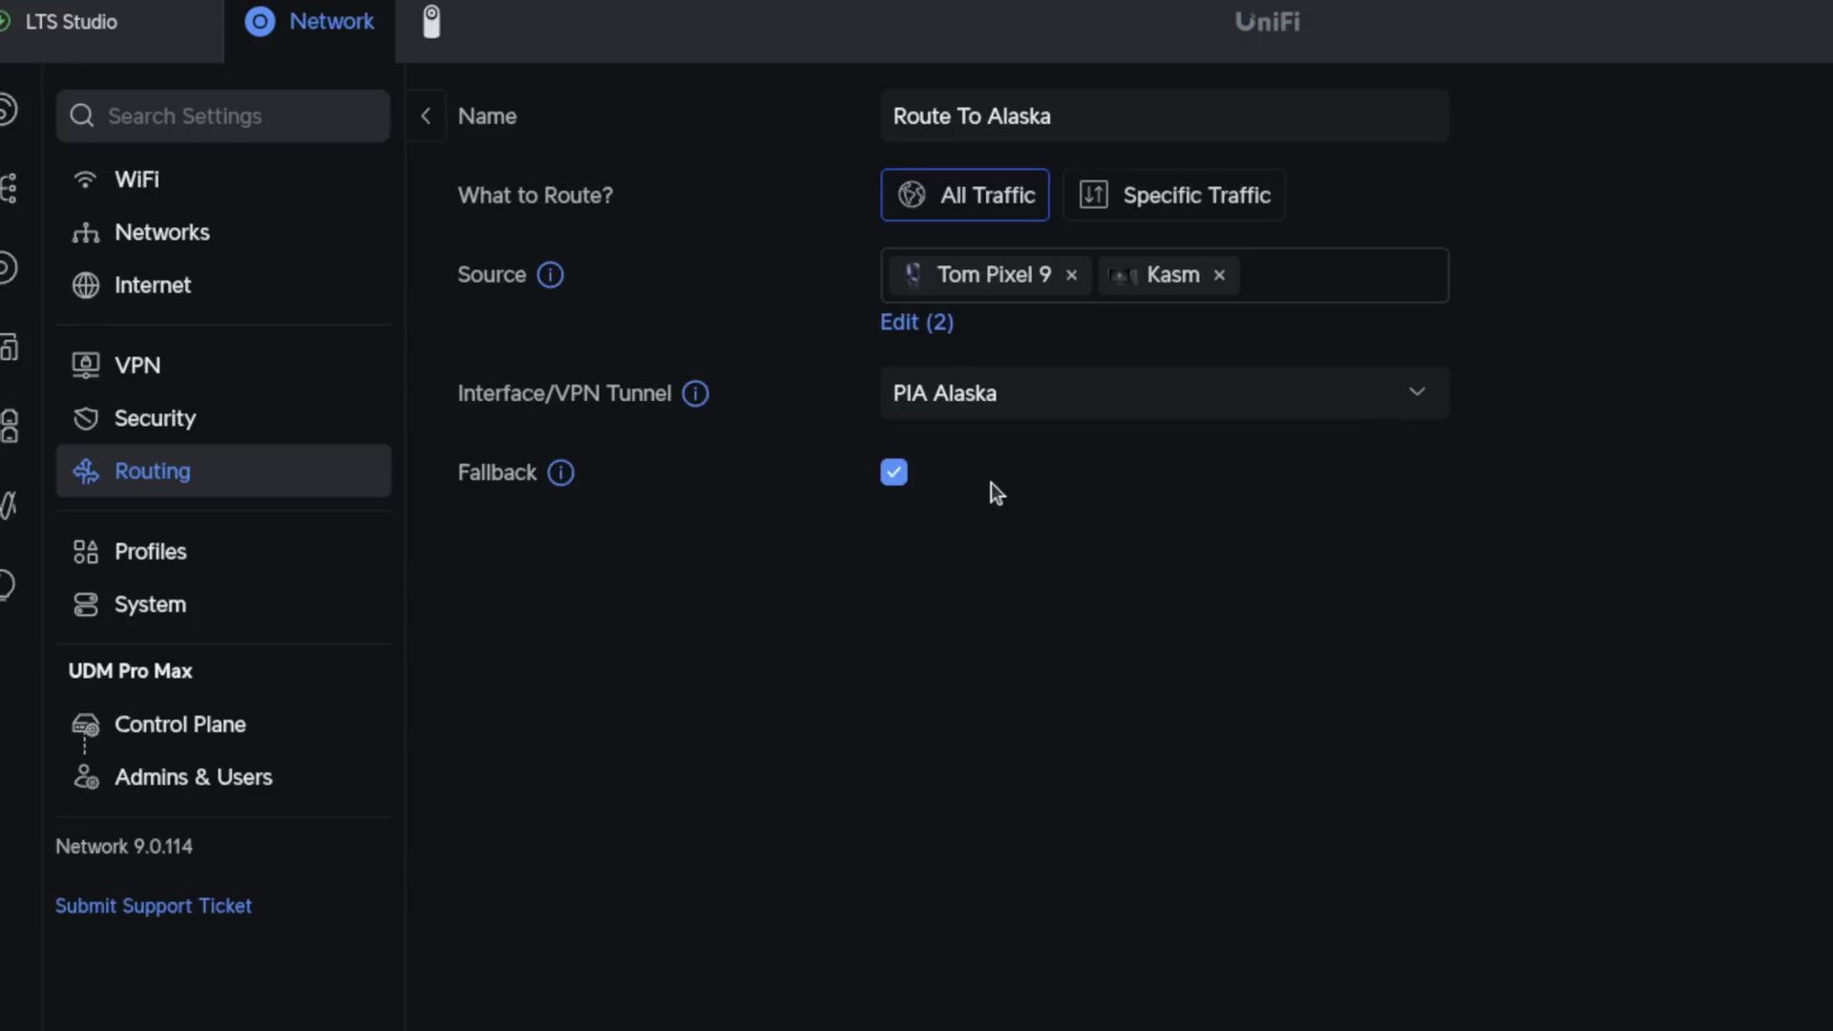
pyautogui.click(893, 473)
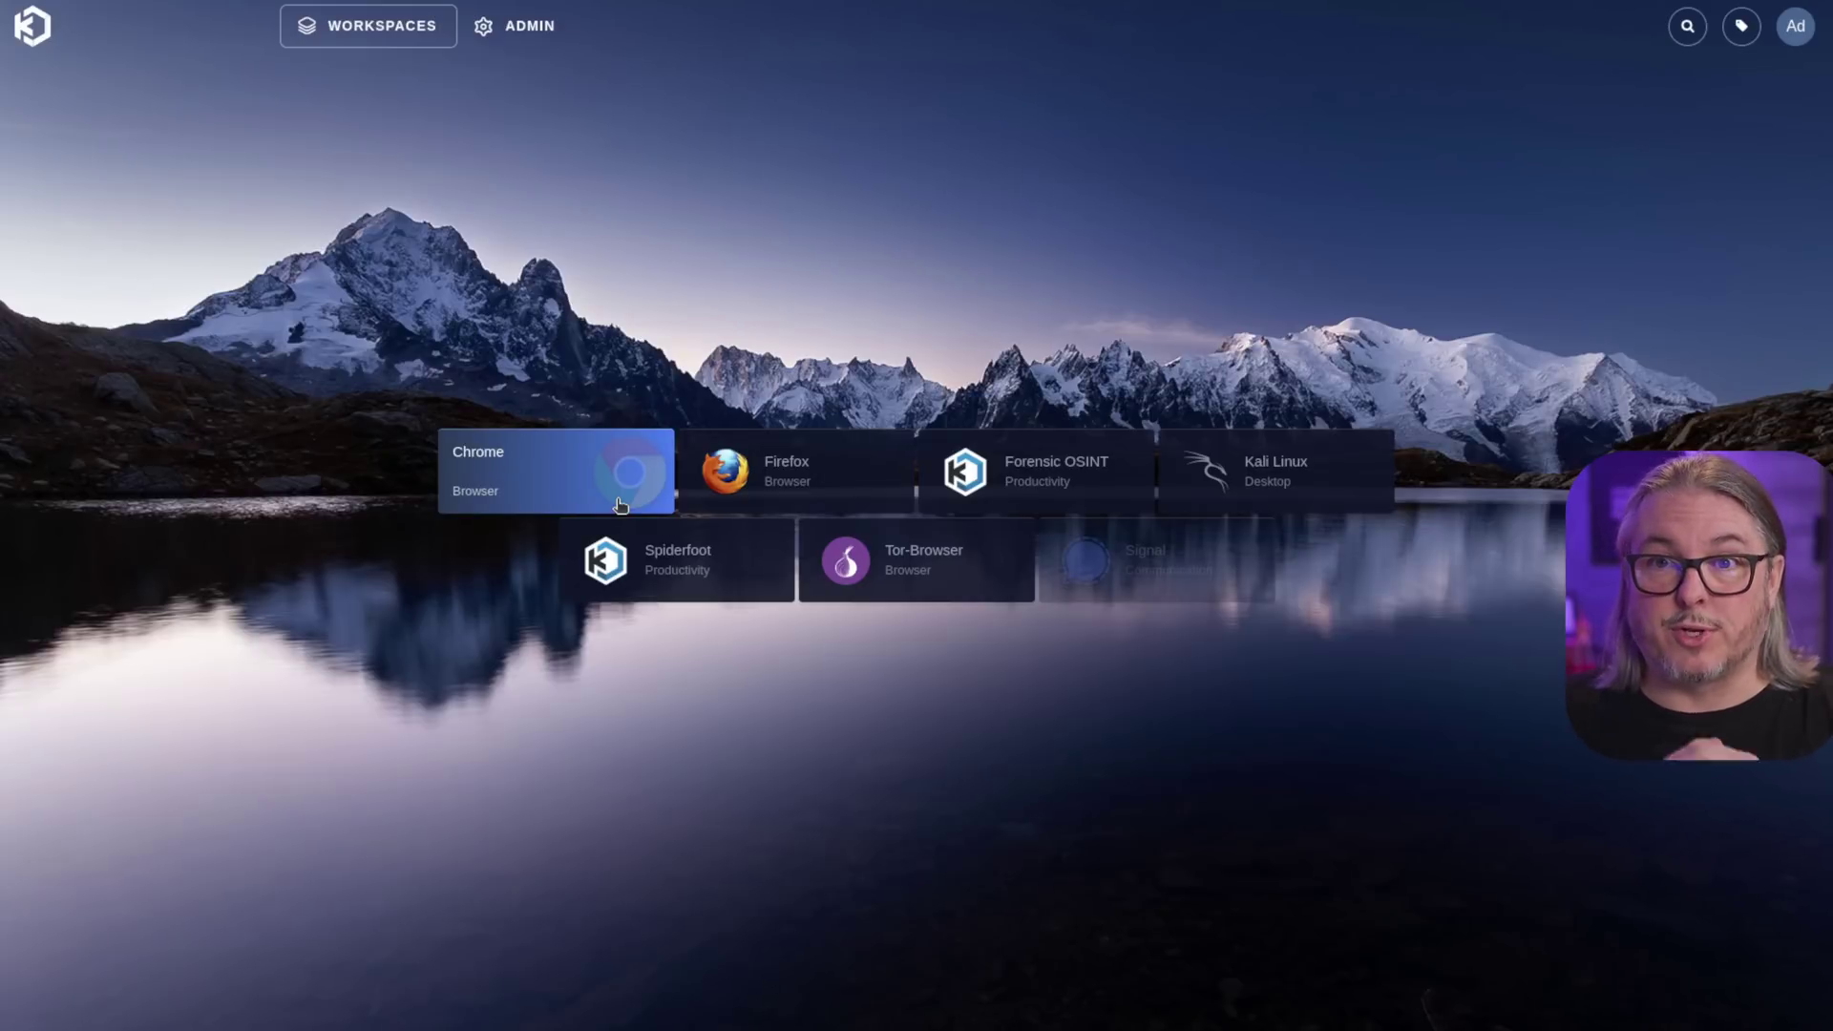
# Launch a Kasm Chrome session, load ifconfig.co, and highlight IP 84.239.52.4 and the Alaska region
pyautogui.click(621, 506)
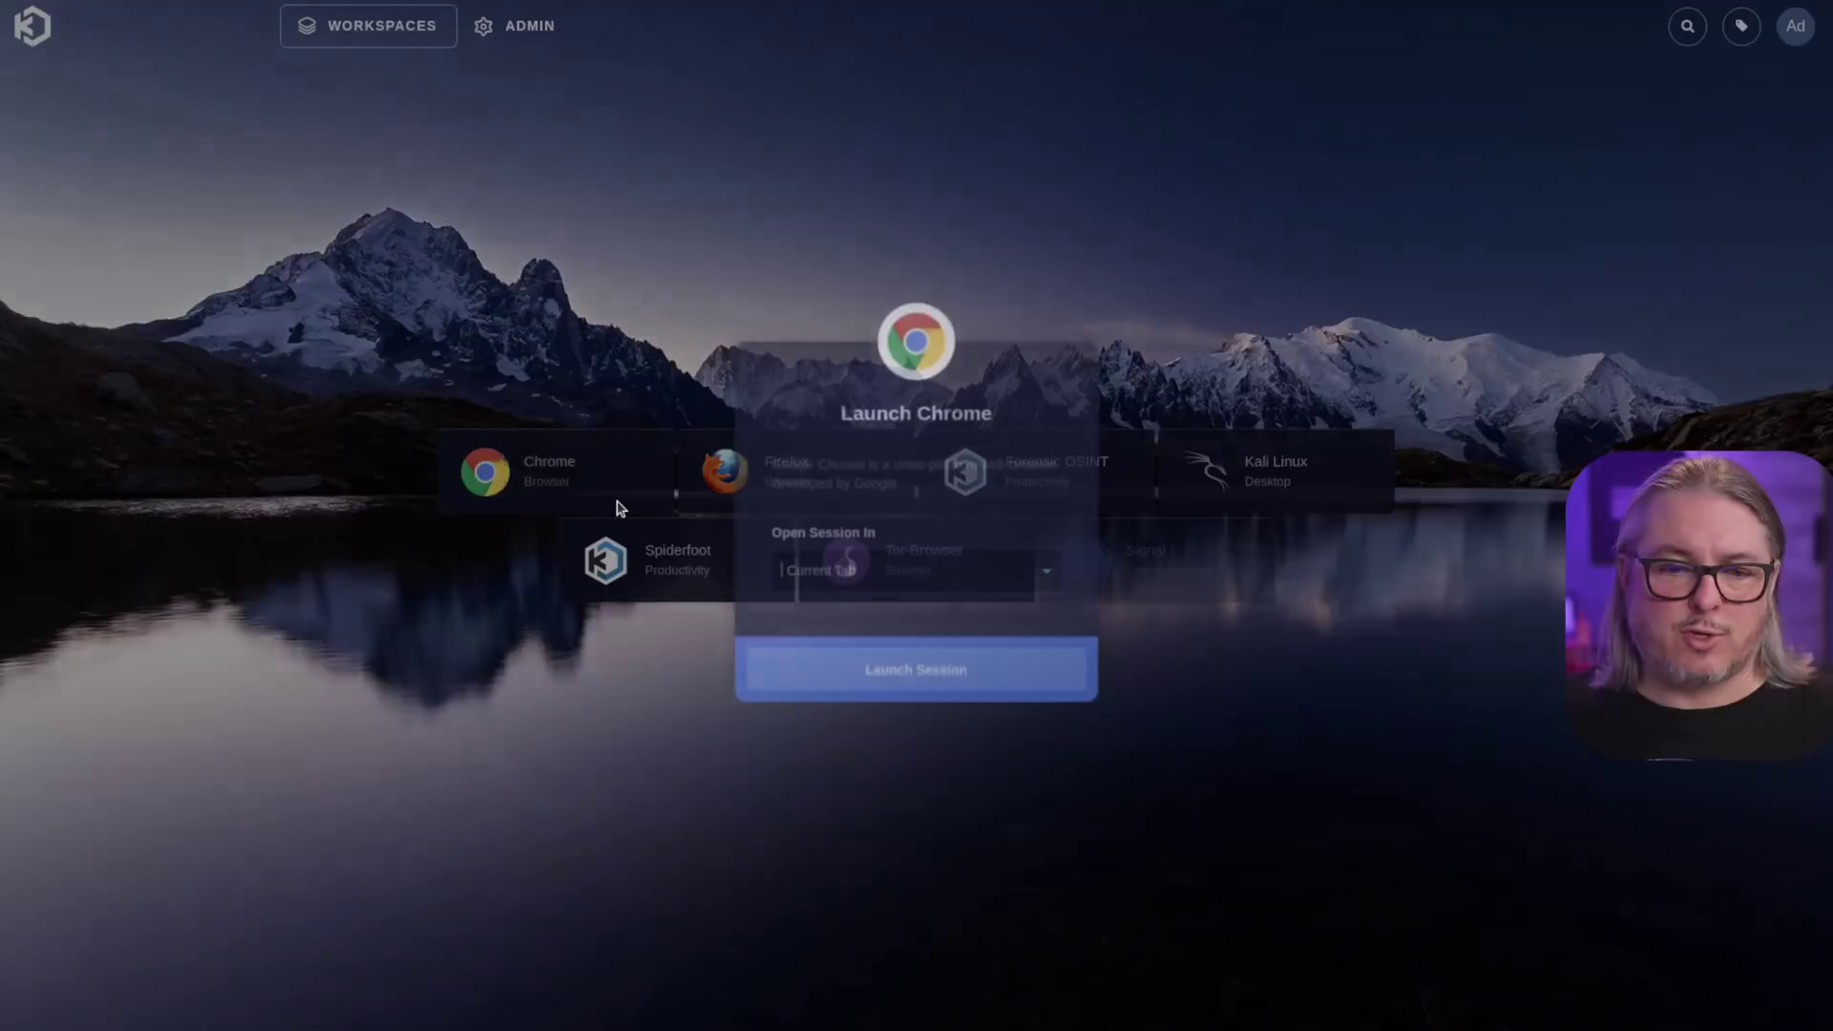
pyautogui.click(907, 674)
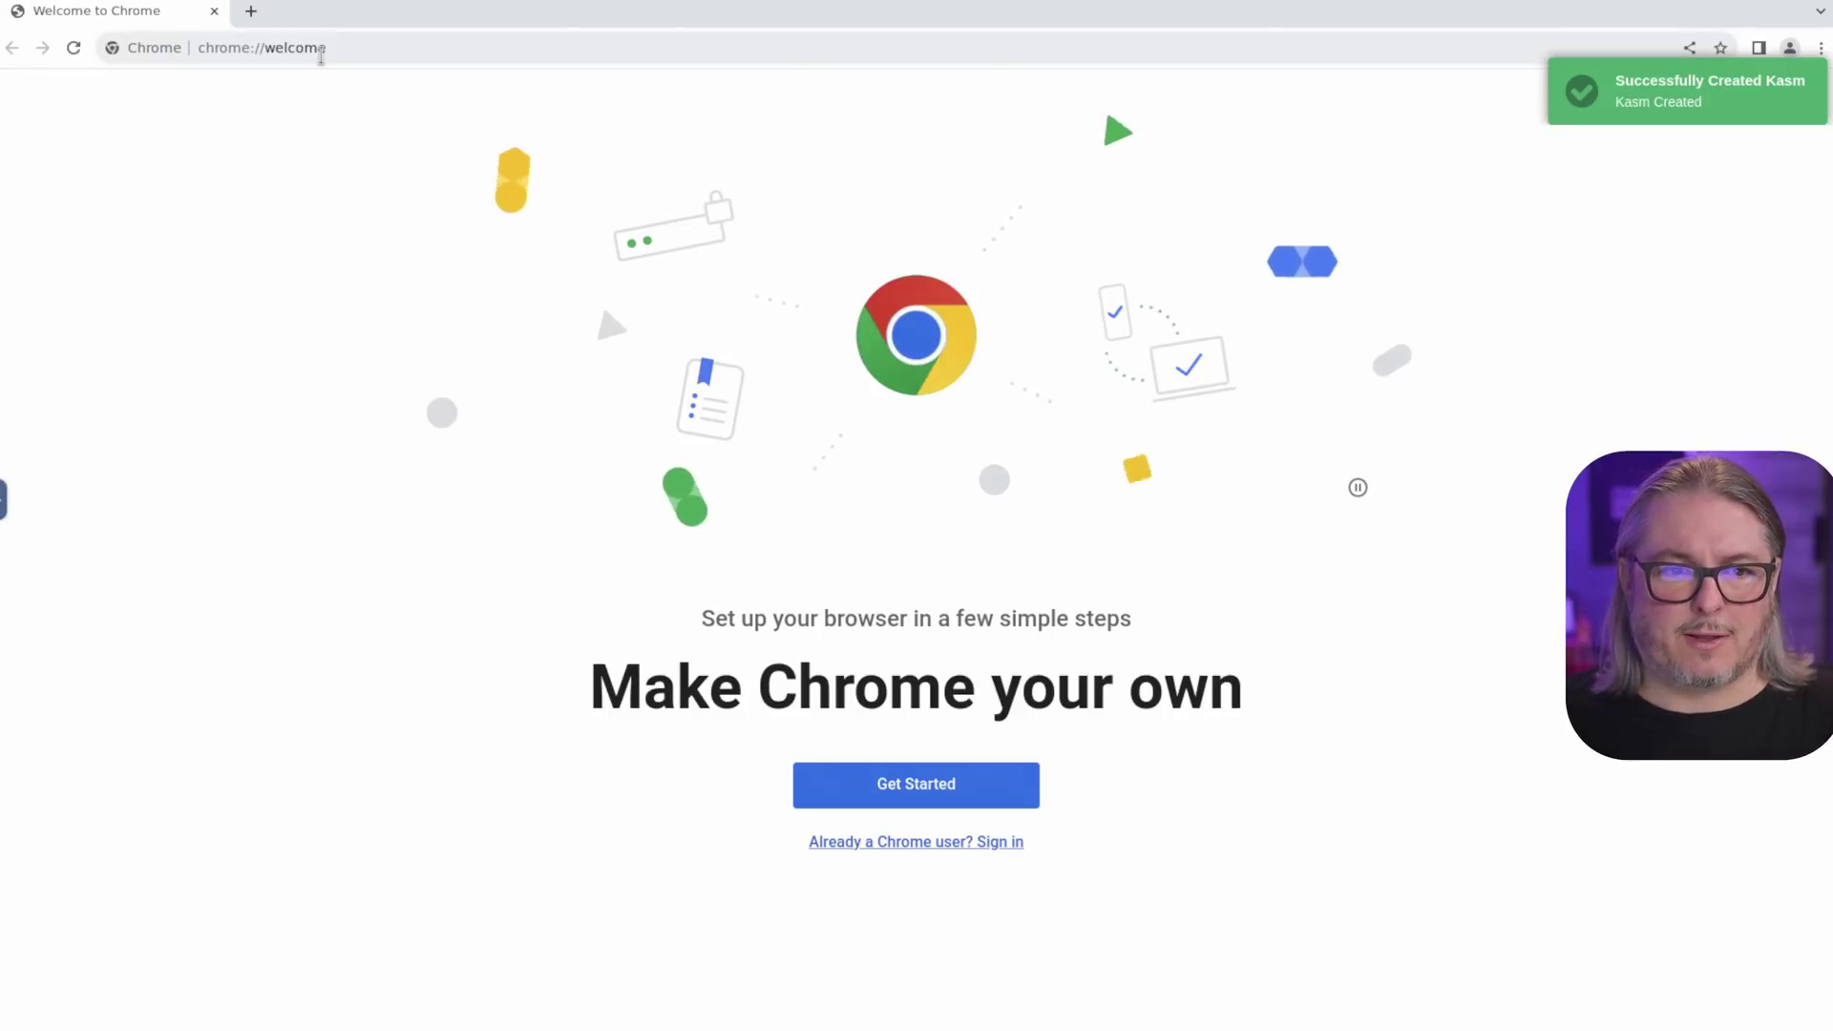
pyautogui.click(340, 57)
pyautogui.write('ifconfig.co')
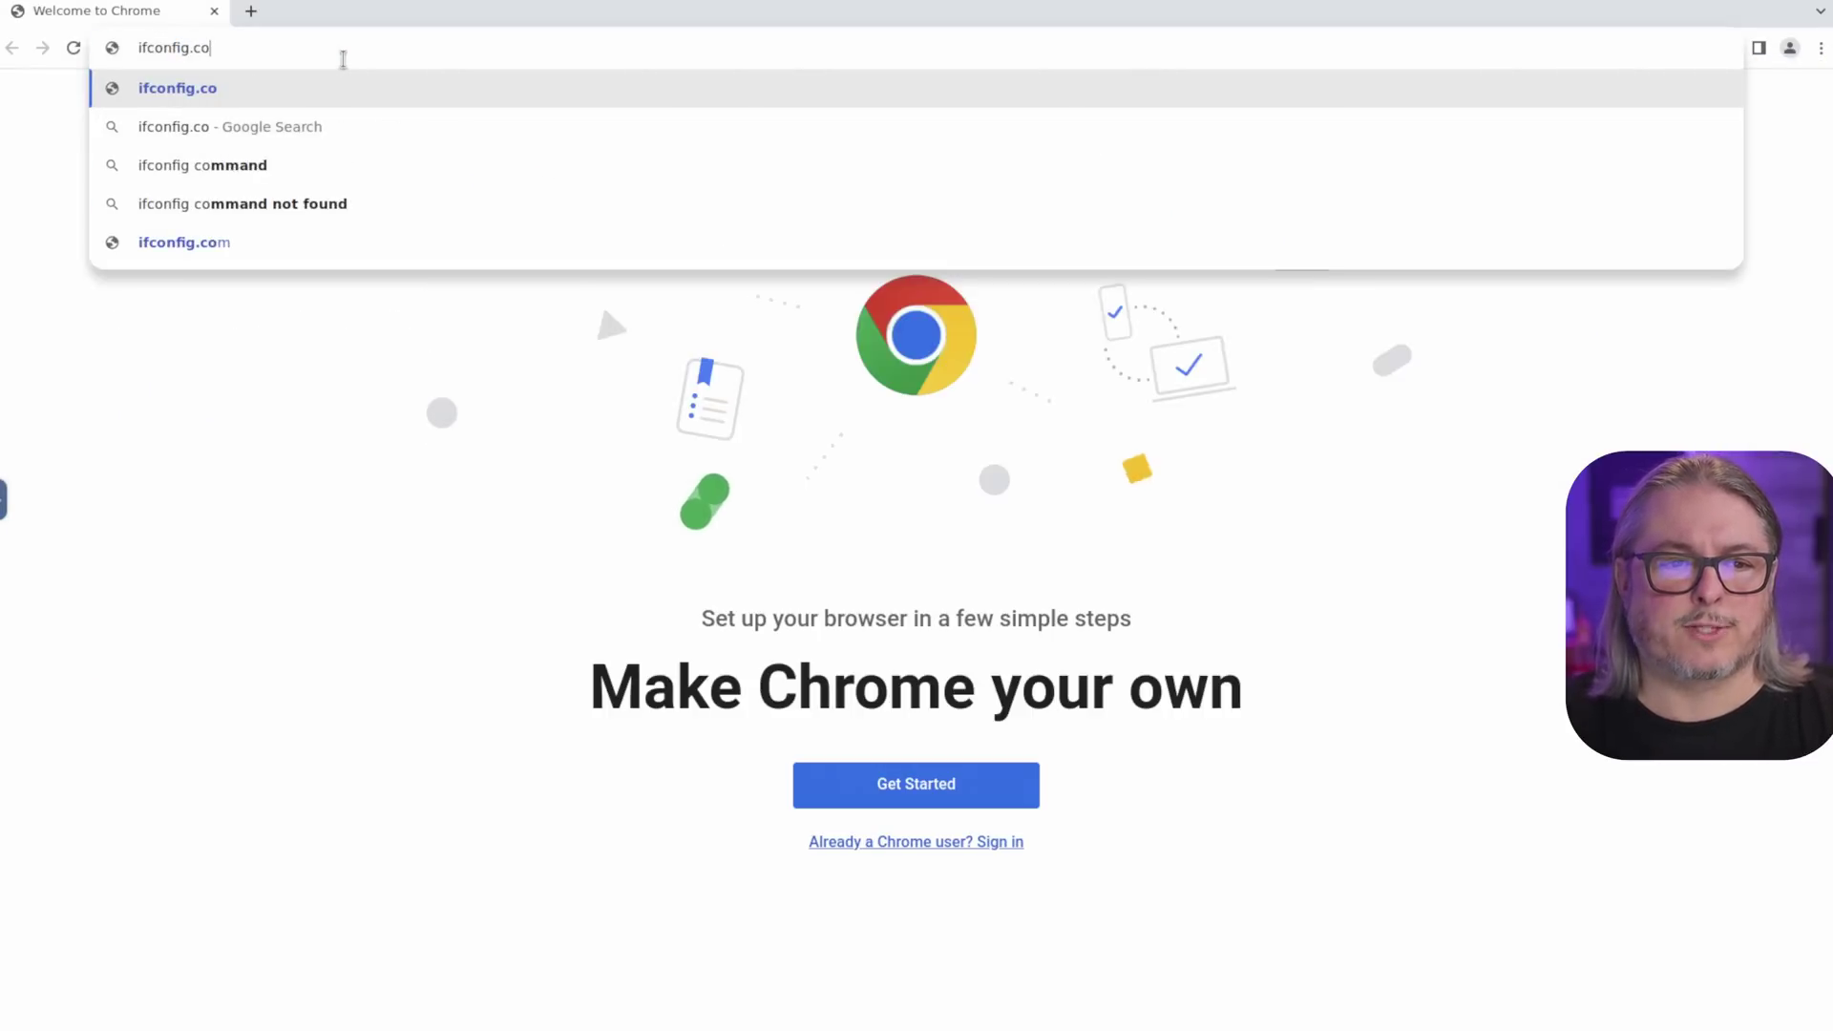
pyautogui.press('Return')
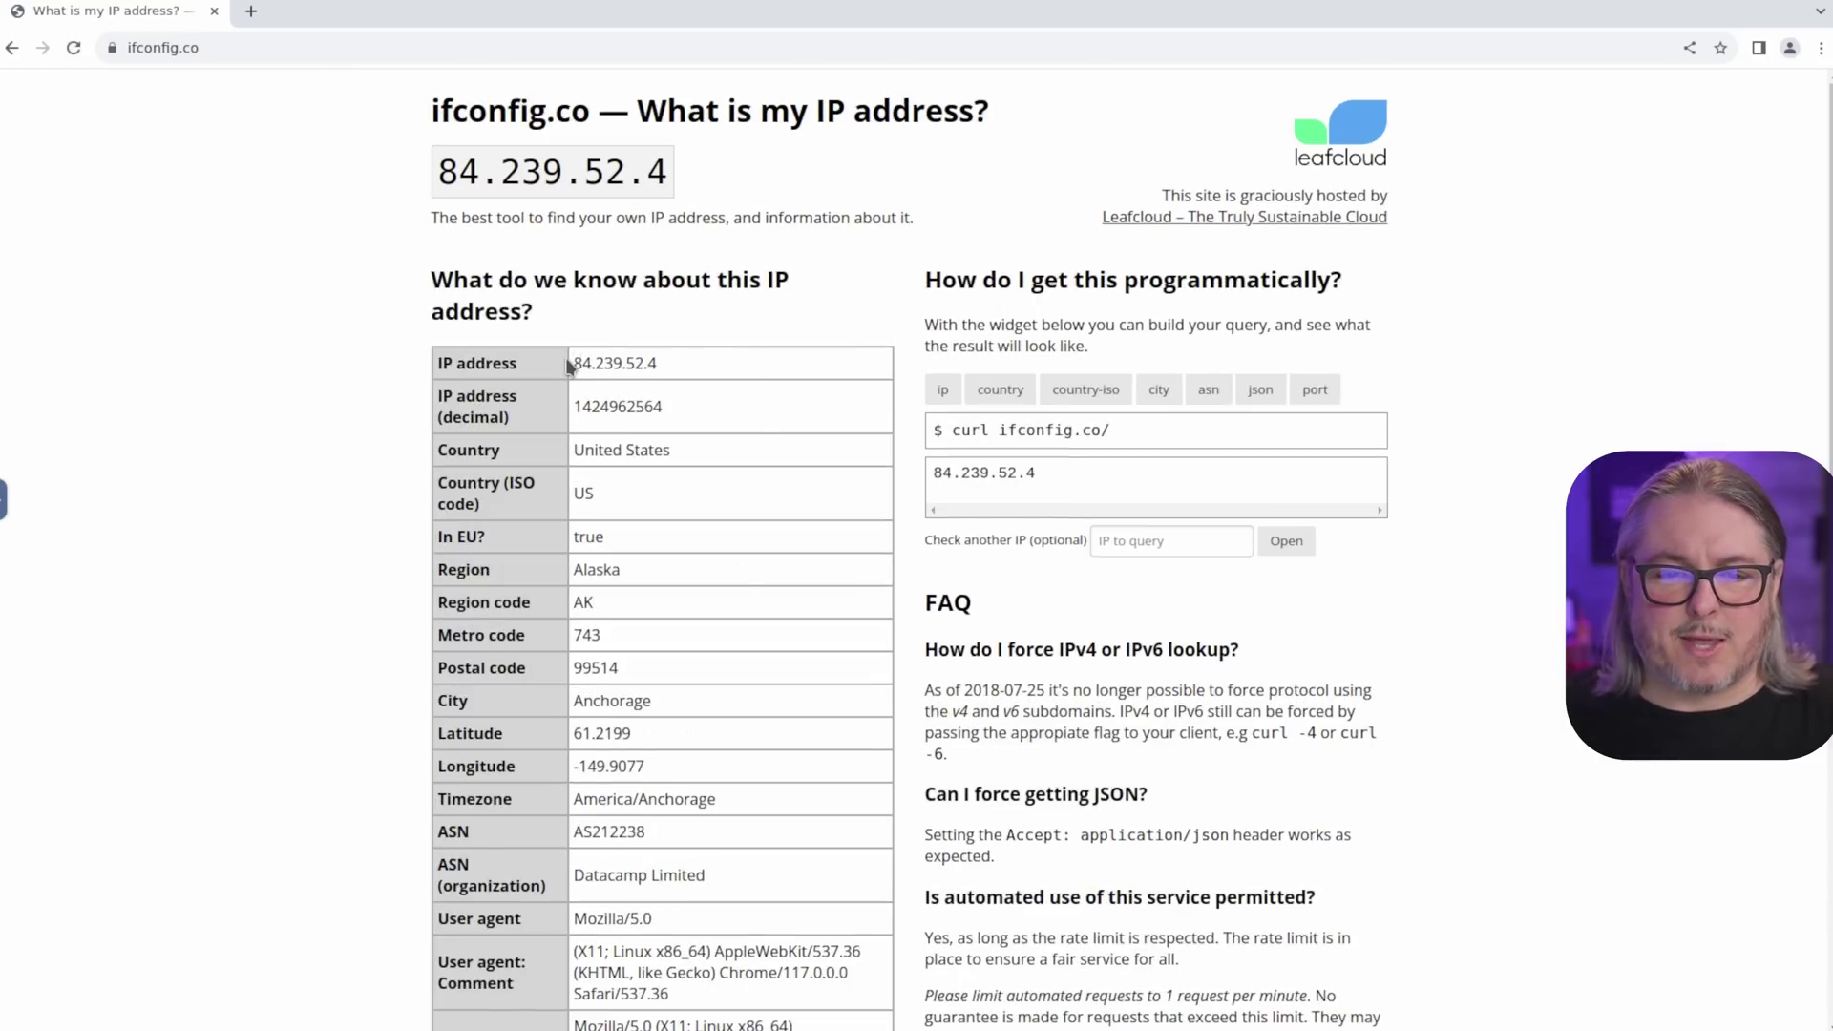
pyautogui.moveTo(570, 366); pyautogui.dragTo(722, 367)
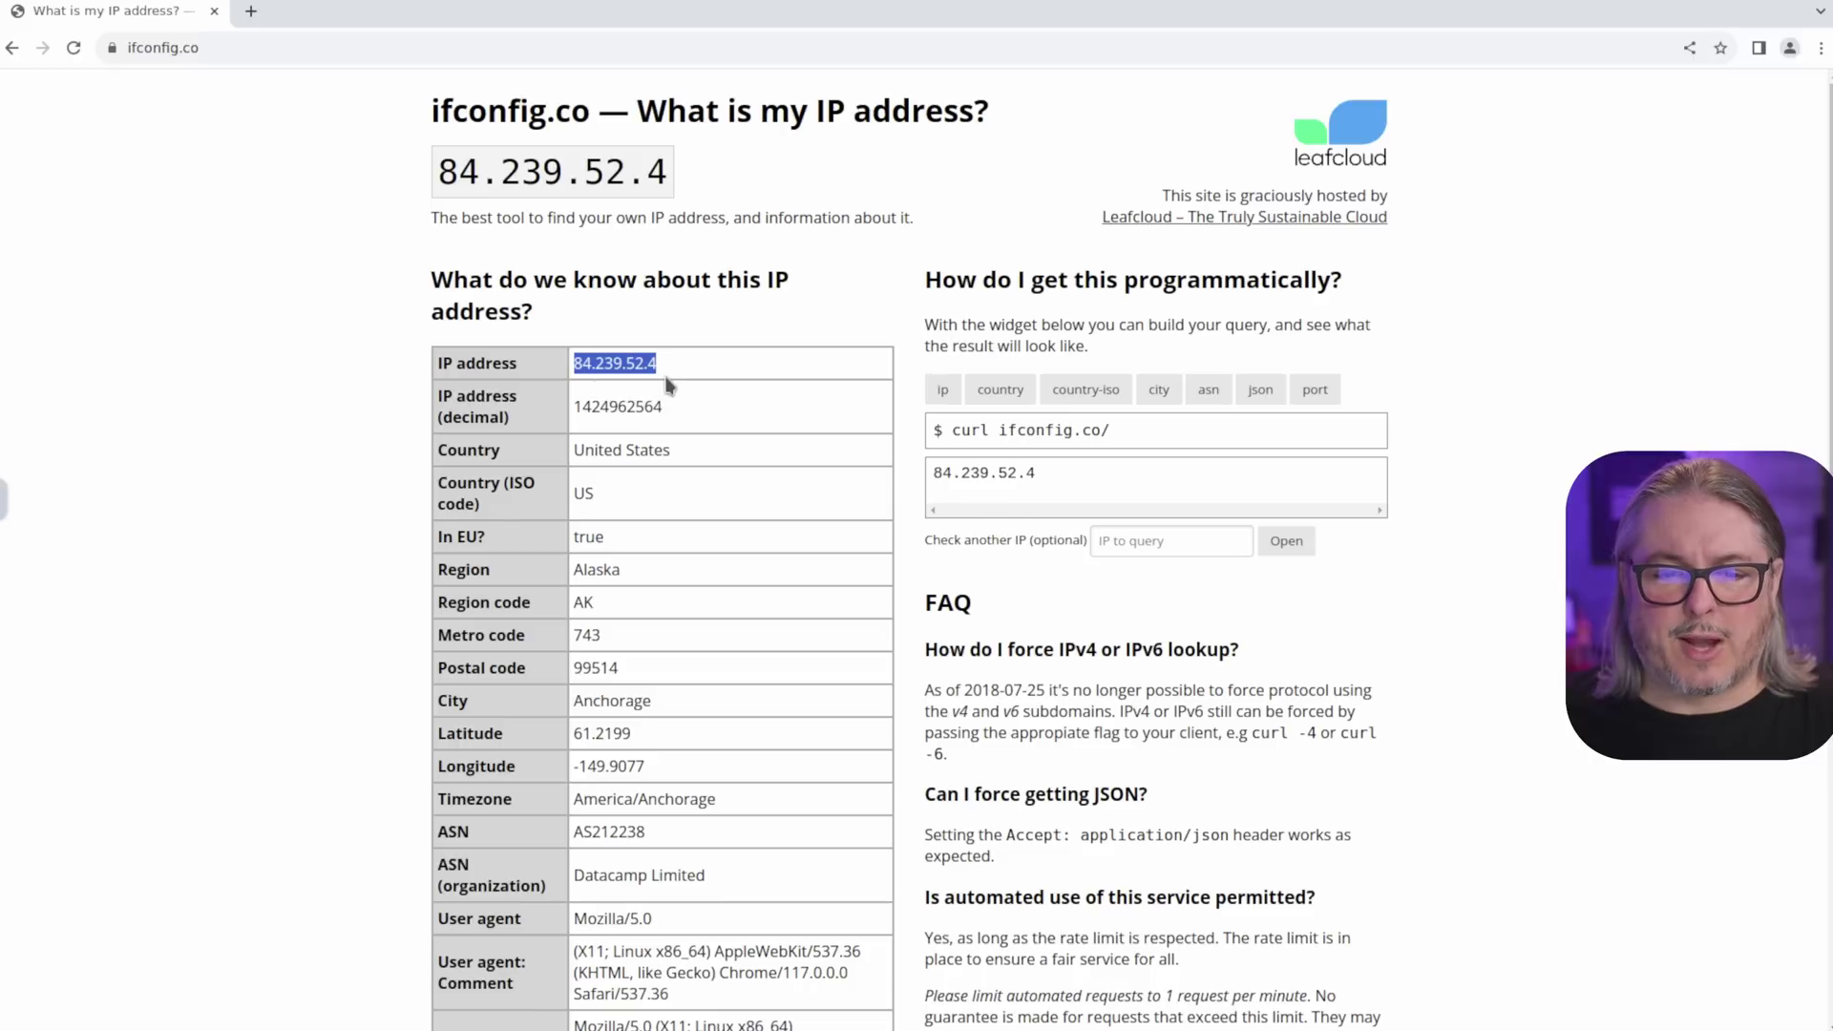
pyautogui.moveTo(576, 567); pyautogui.dragTo(620, 576)
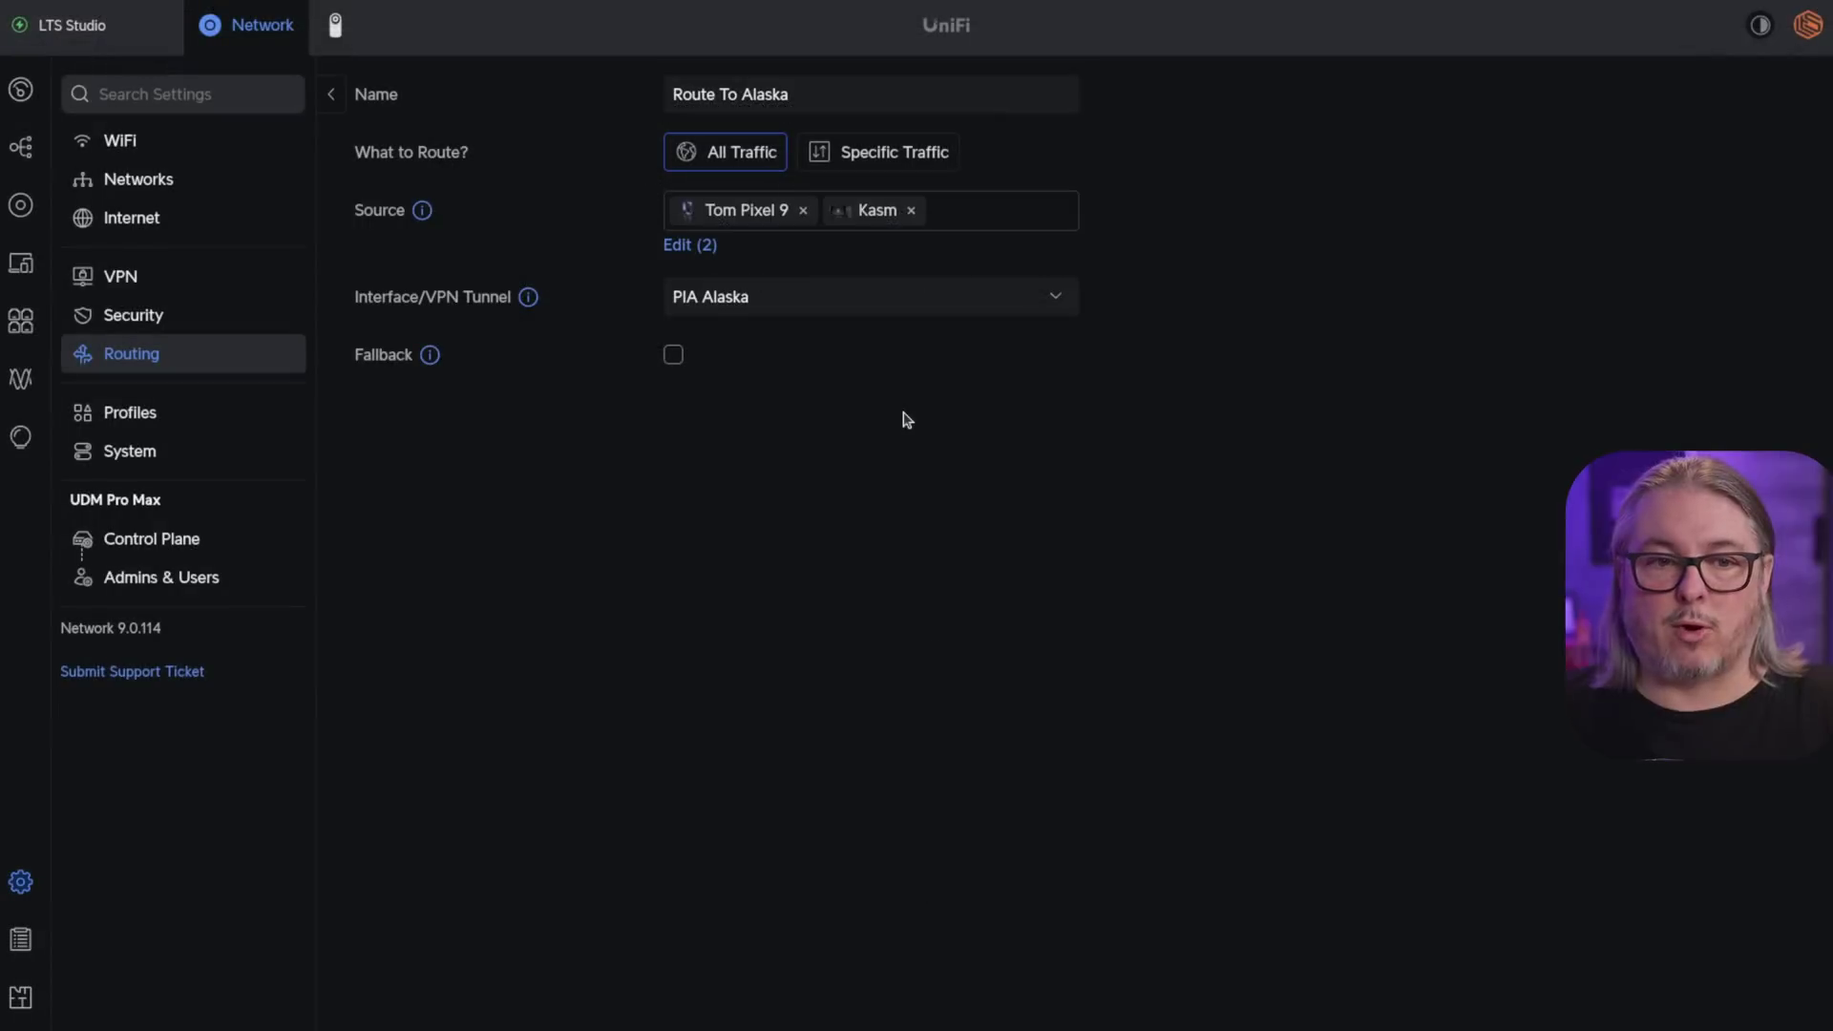
# Move Kasm from Route To Alaska's sources to Route Out PIA Swiss's sources, saving both routes
pyautogui.click(912, 209)
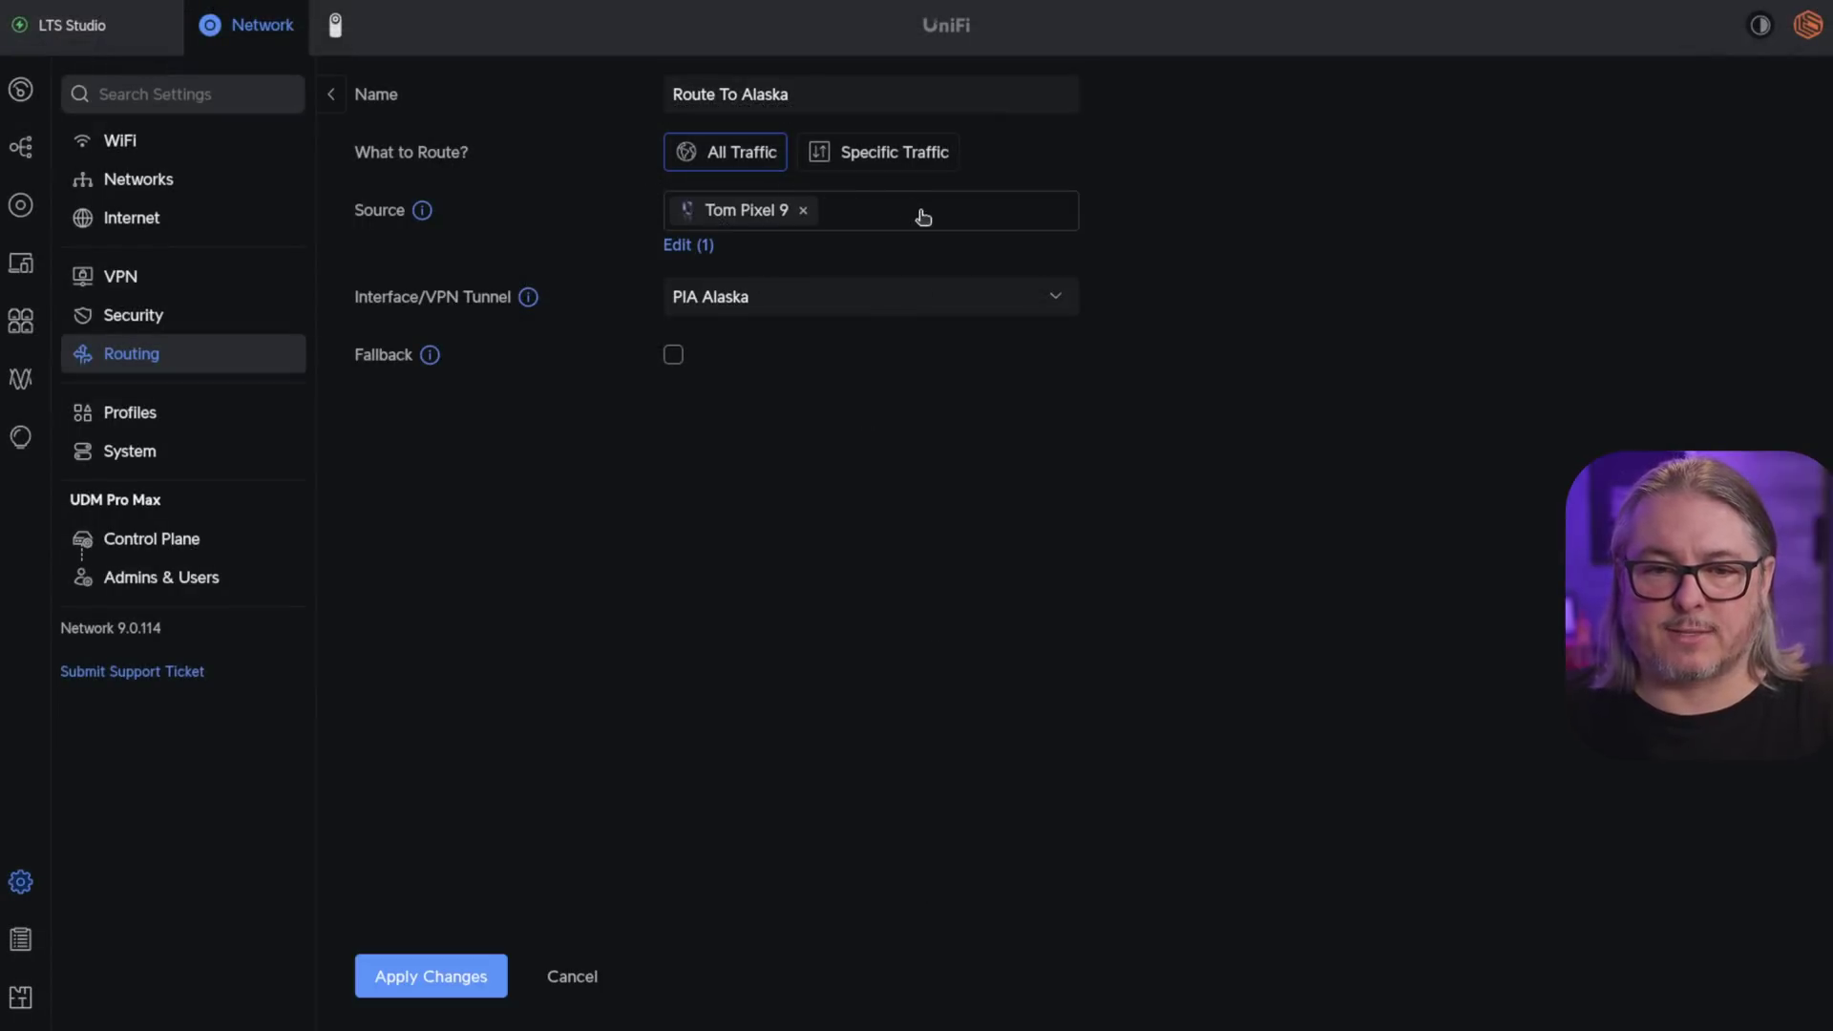
pyautogui.click(480, 973)
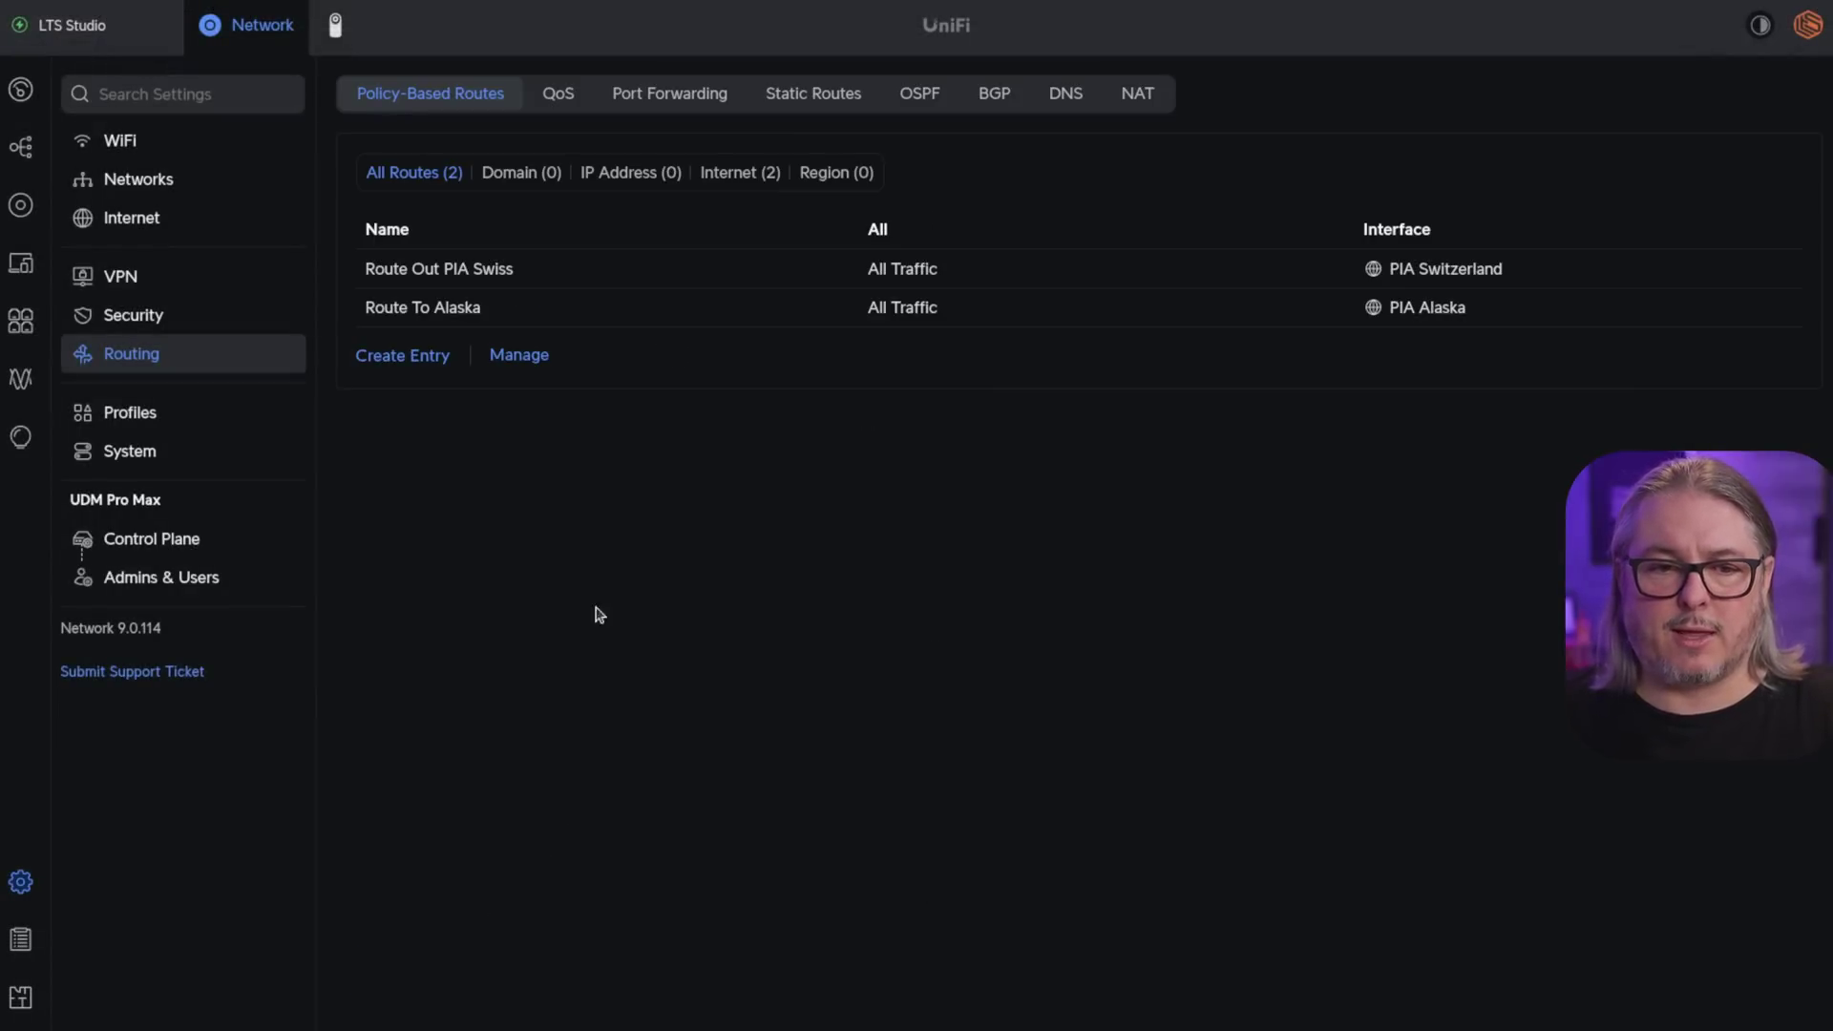
pyautogui.click(536, 276)
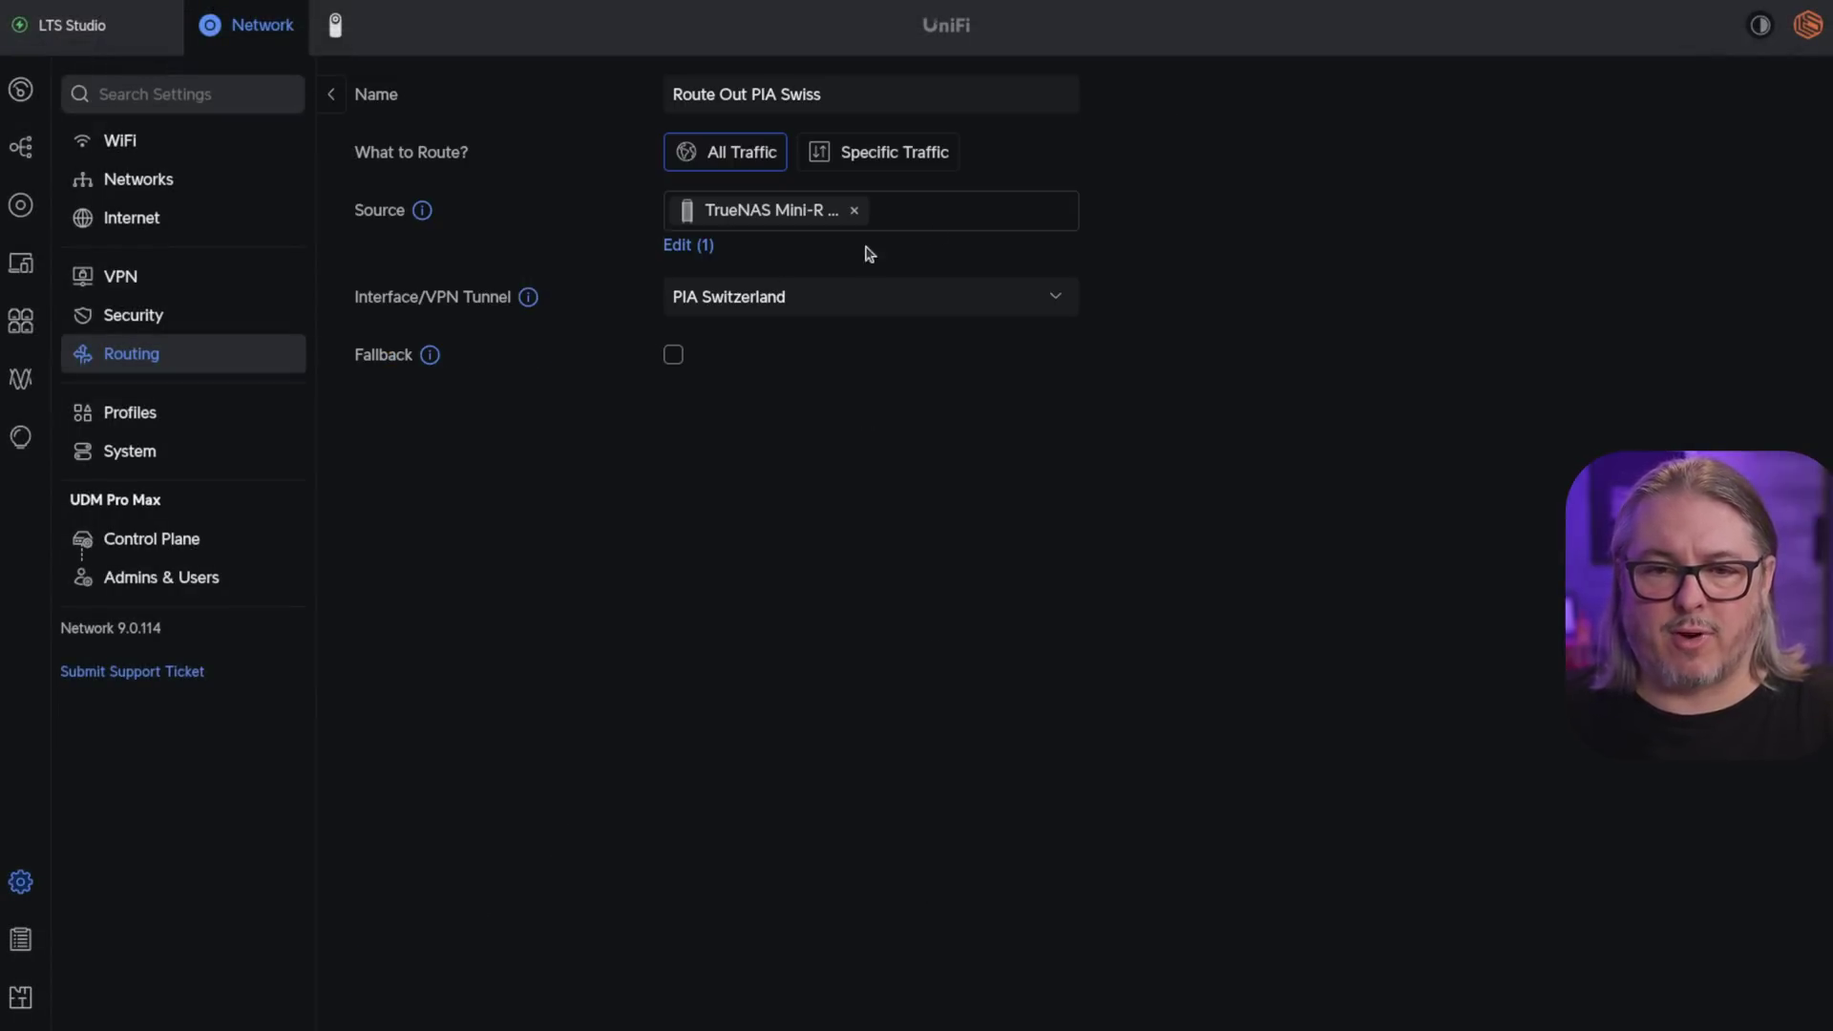
pyautogui.click(973, 219)
pyautogui.click(901, 277)
pyautogui.write('ka')
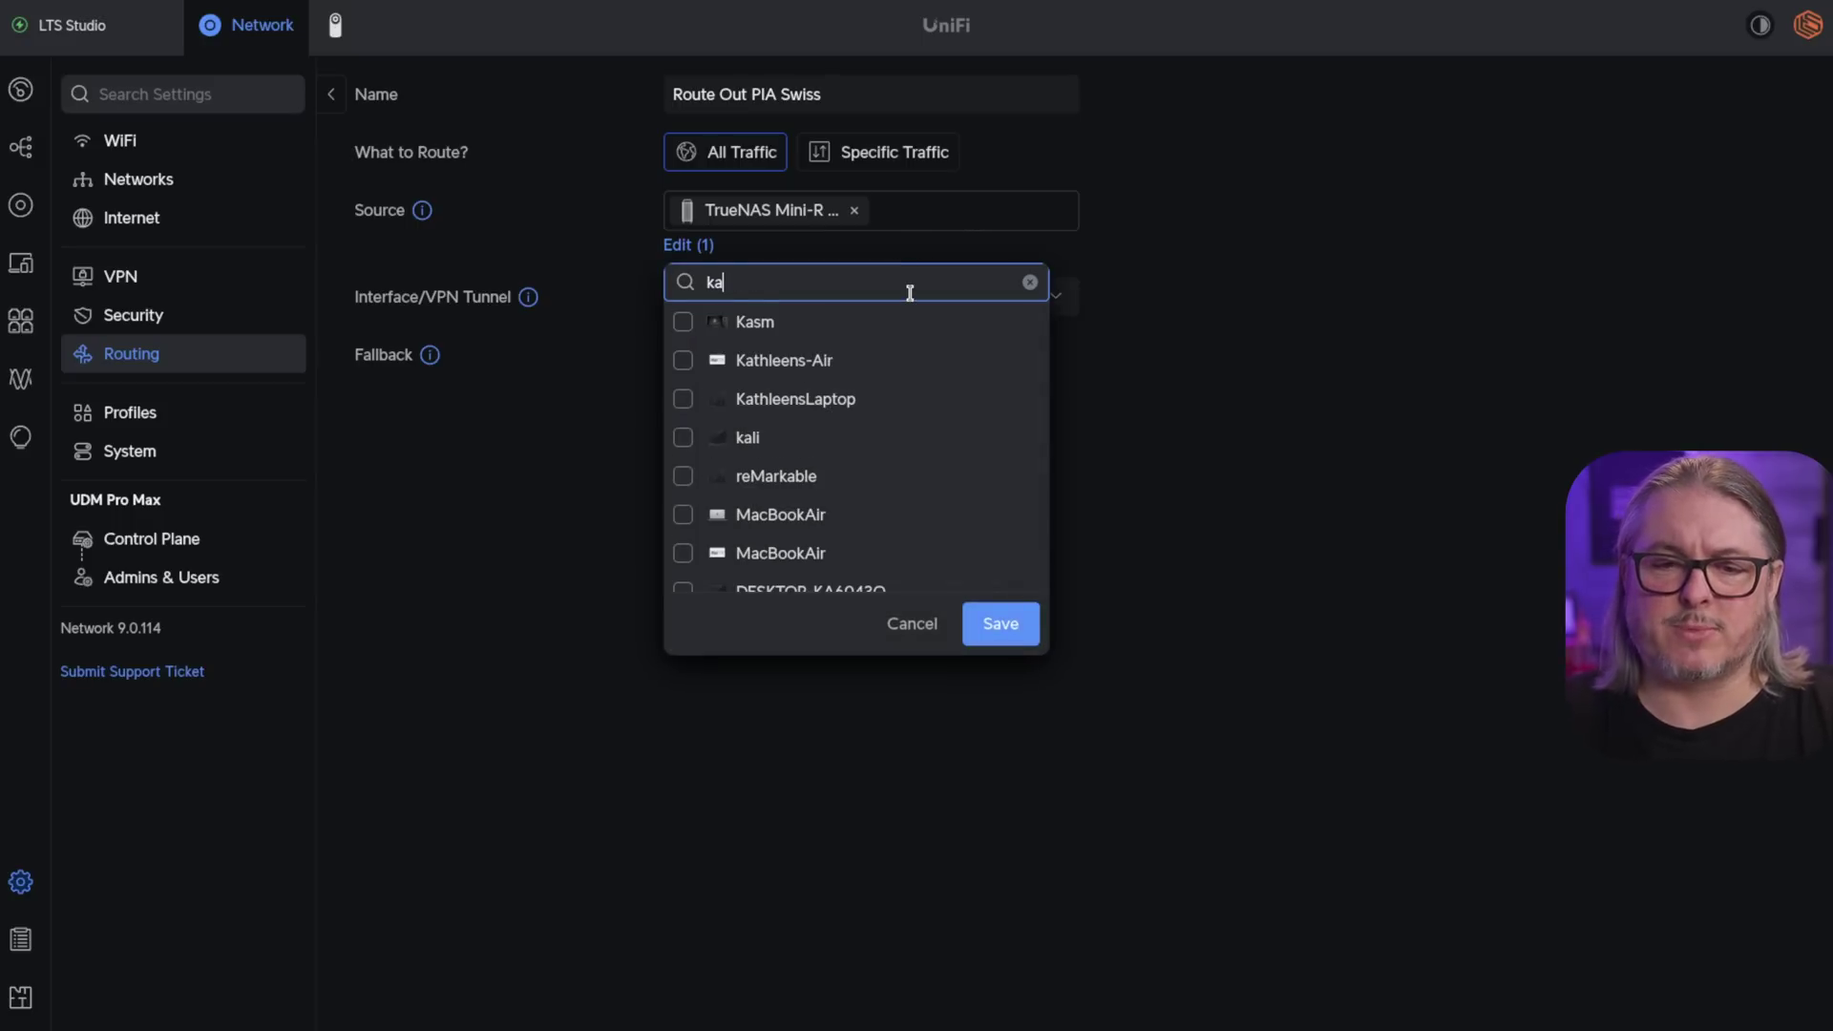
pyautogui.click(684, 323)
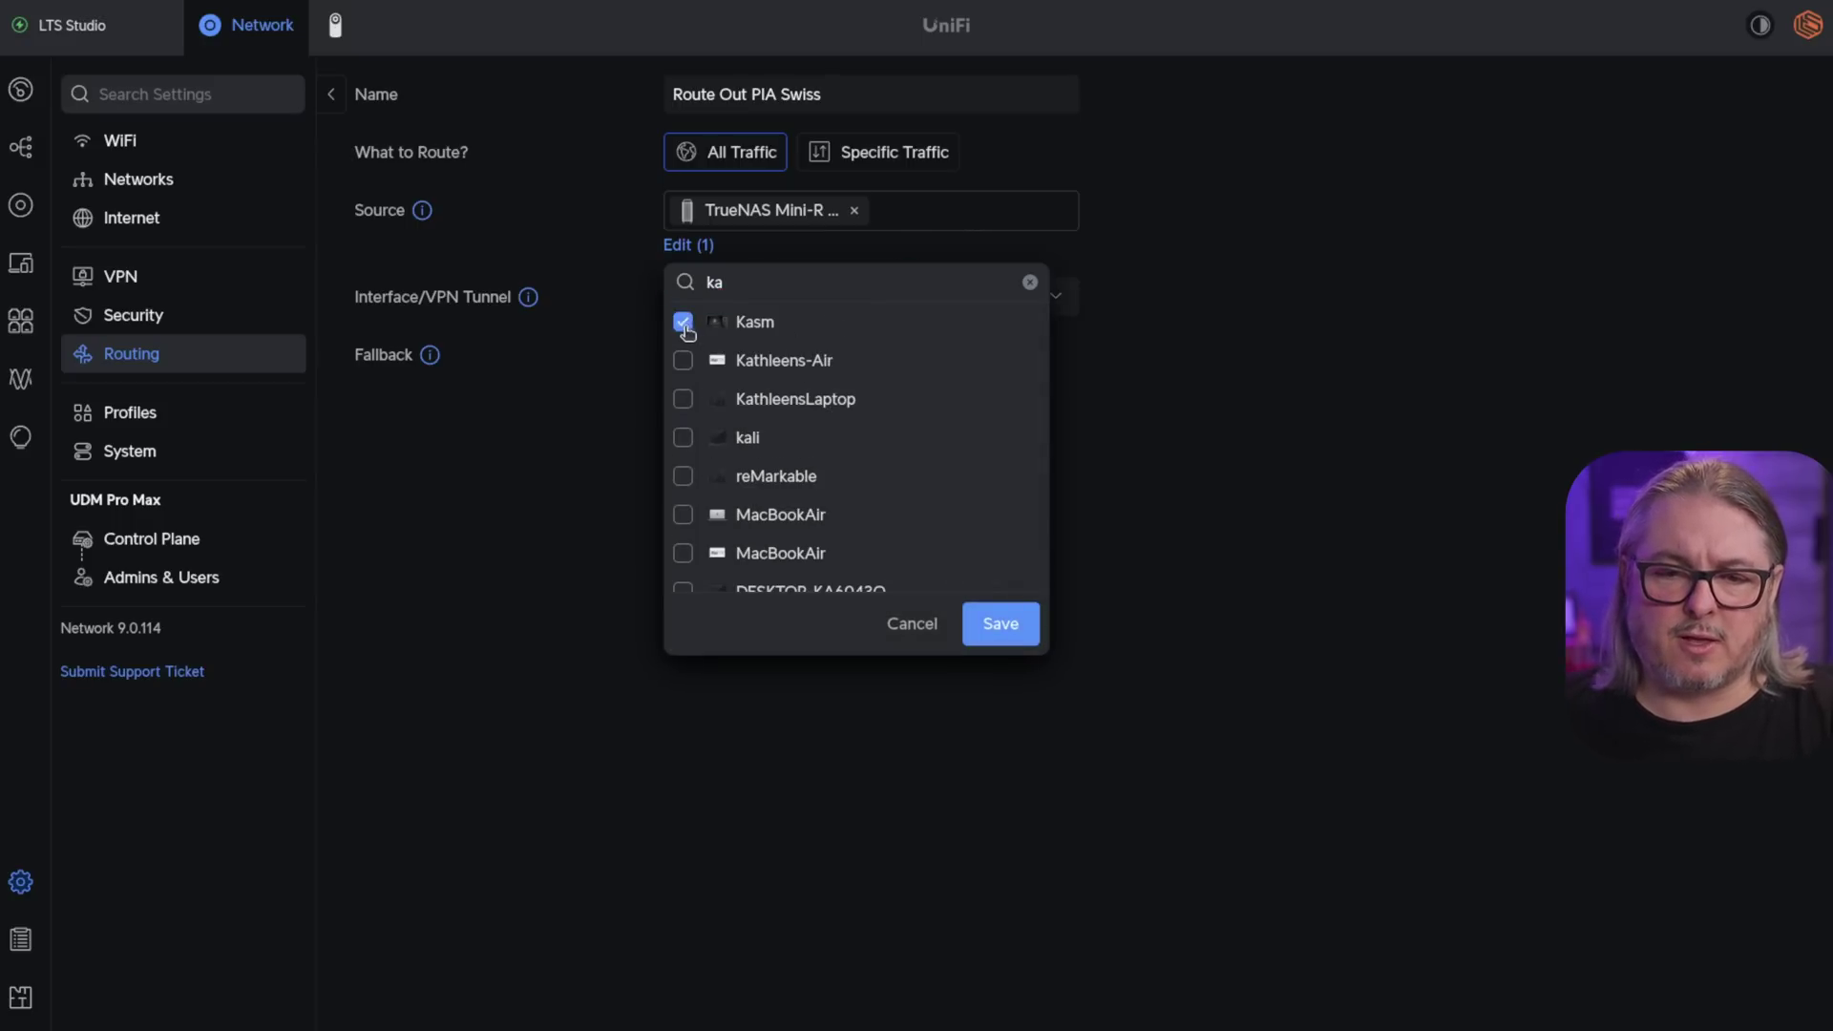
pyautogui.click(997, 626)
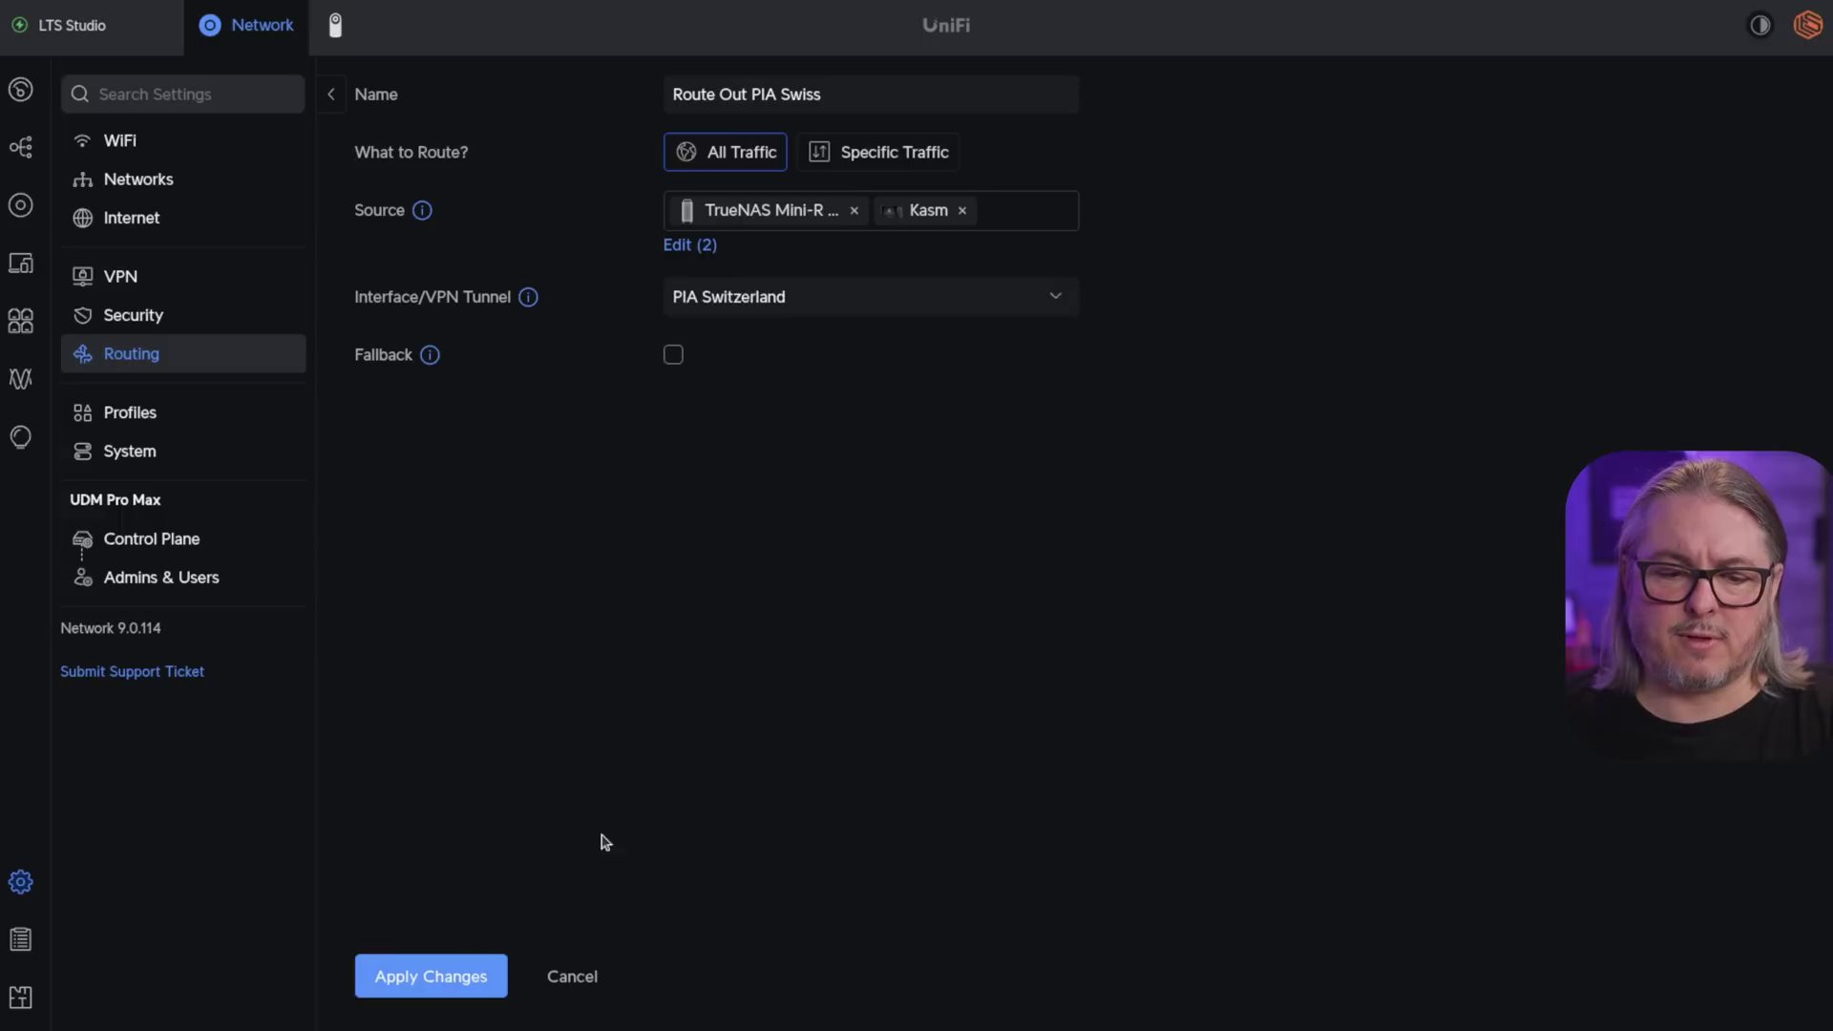
pyautogui.click(441, 972)
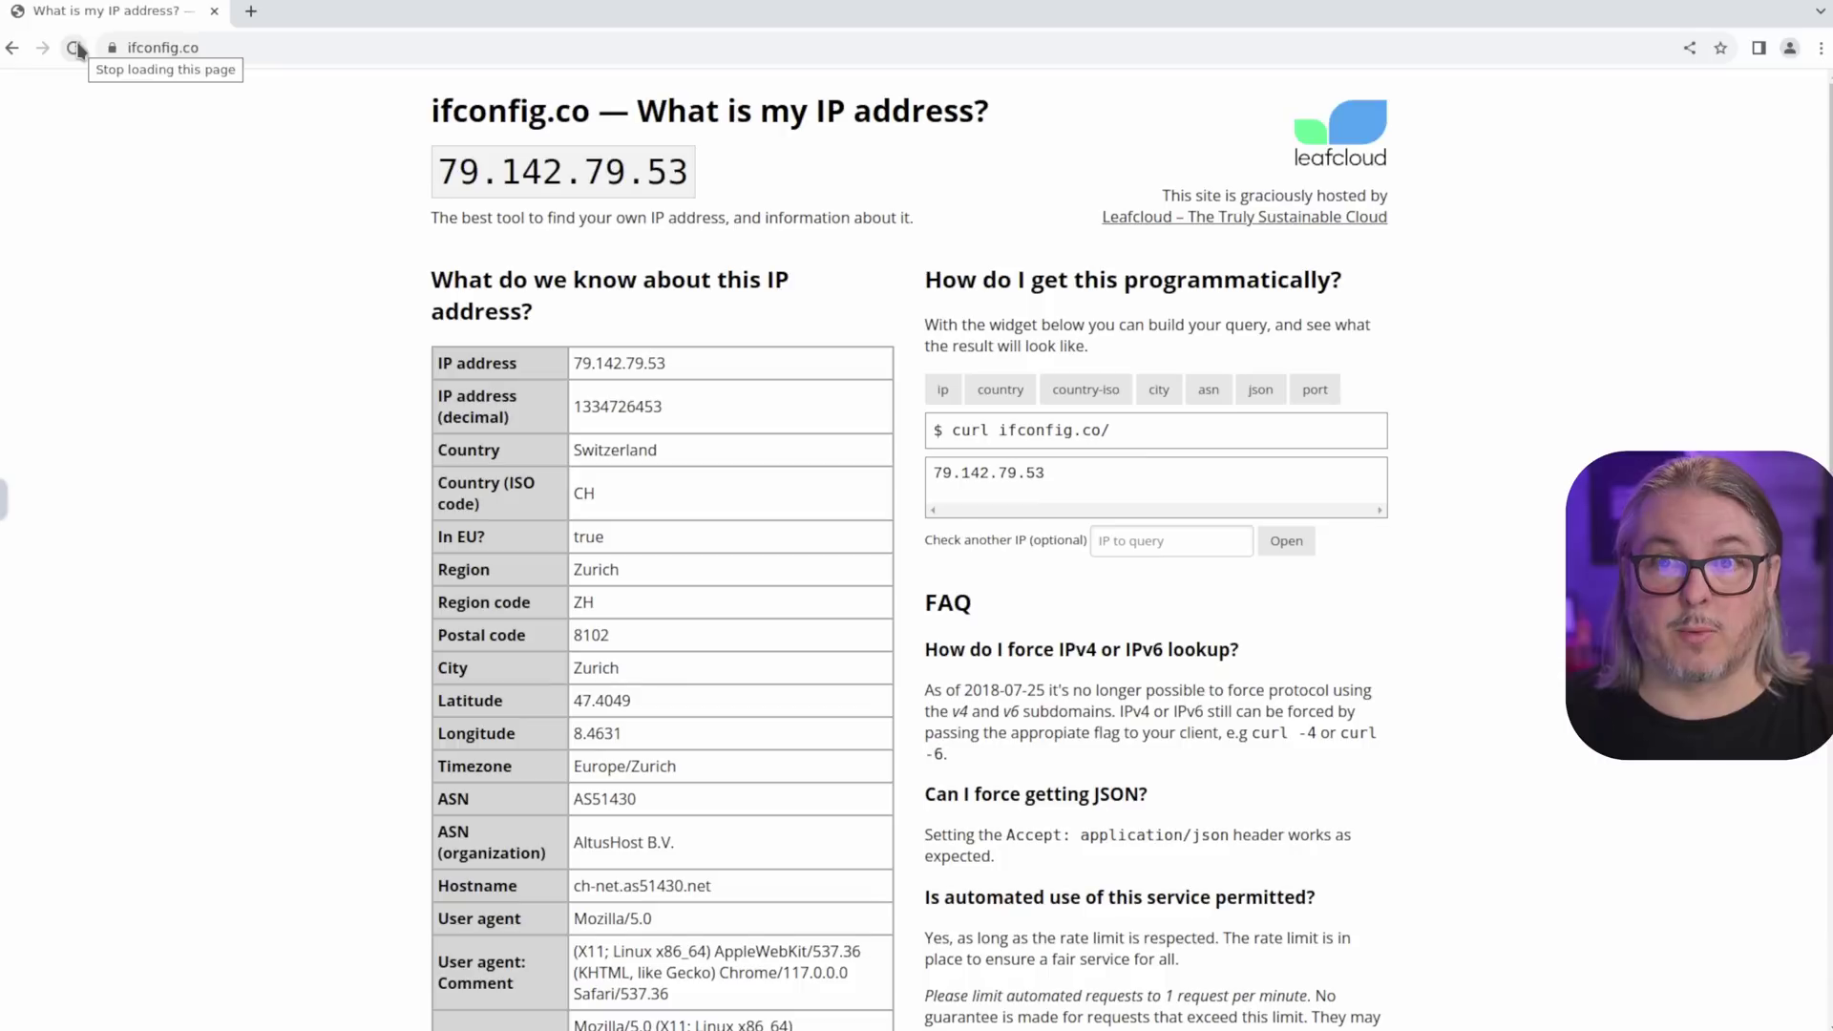
# Highlight Switzerland as the country reported by ifconfig.co
pyautogui.doubleClick(596, 445)
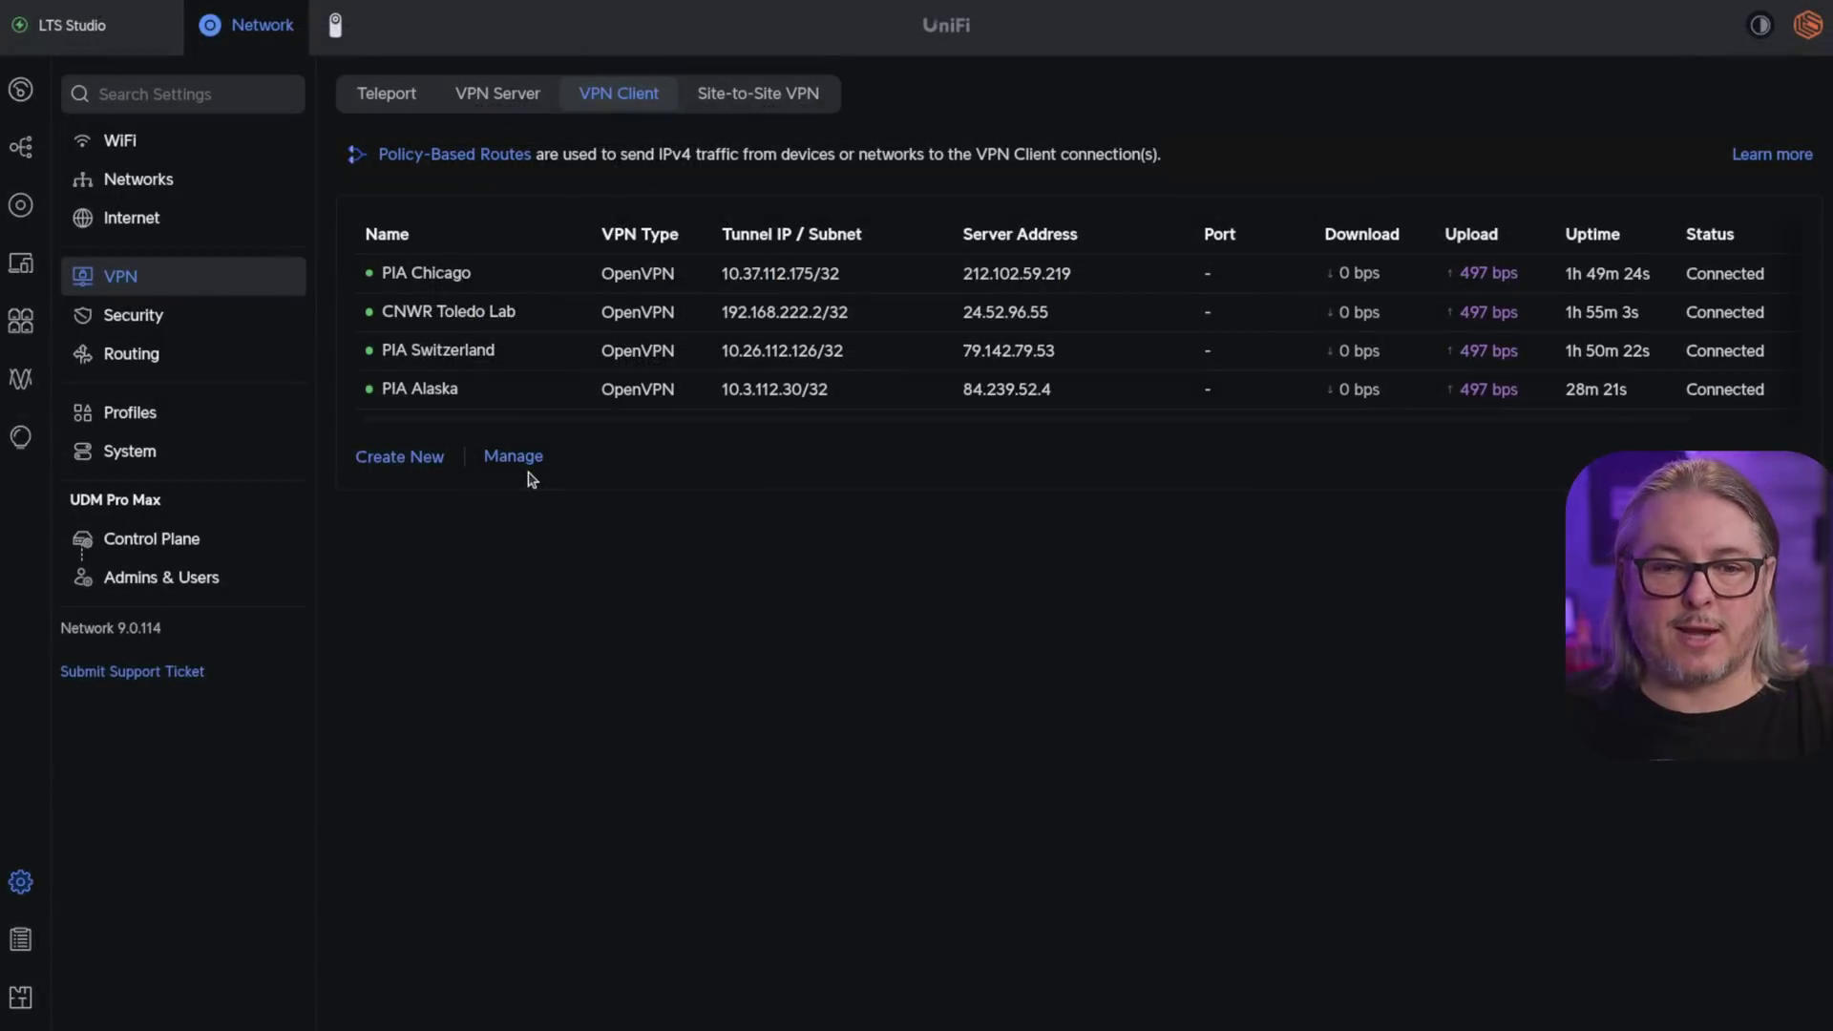
# Pause the PIA Switzerland connection from the VPN Client Manage view
pyautogui.click(522, 459)
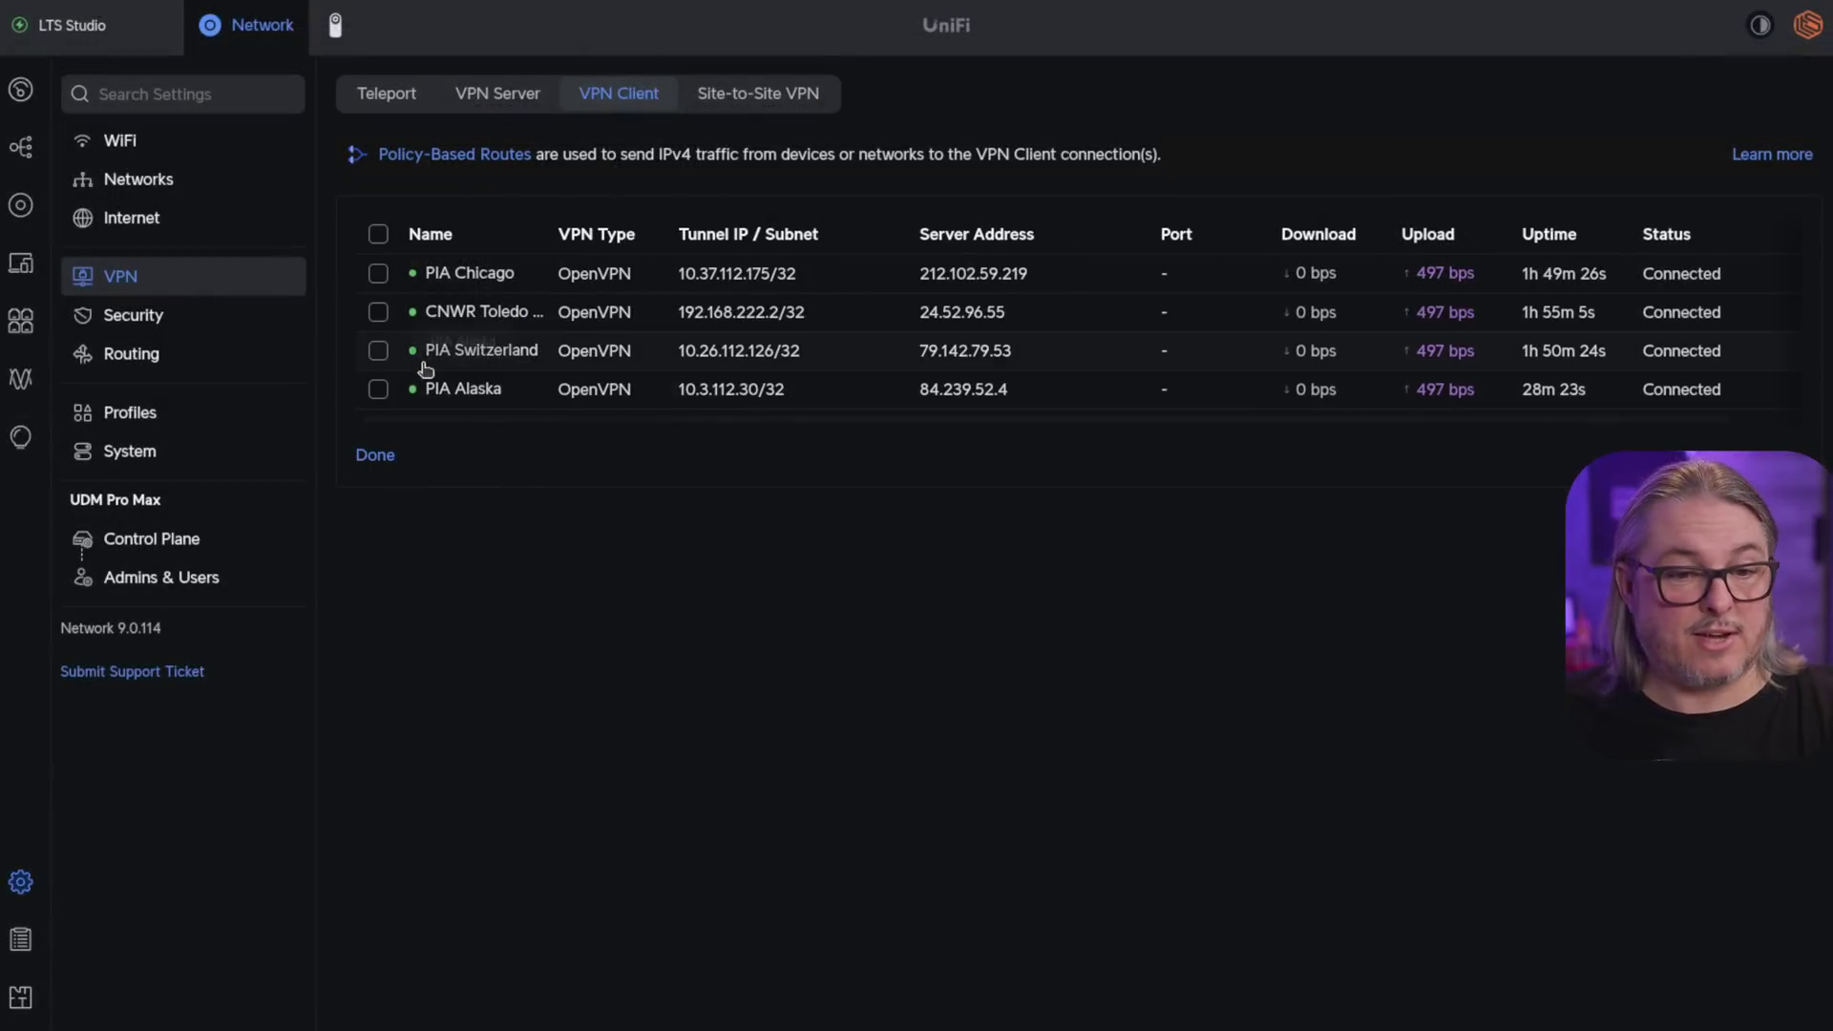
pyautogui.click(379, 352)
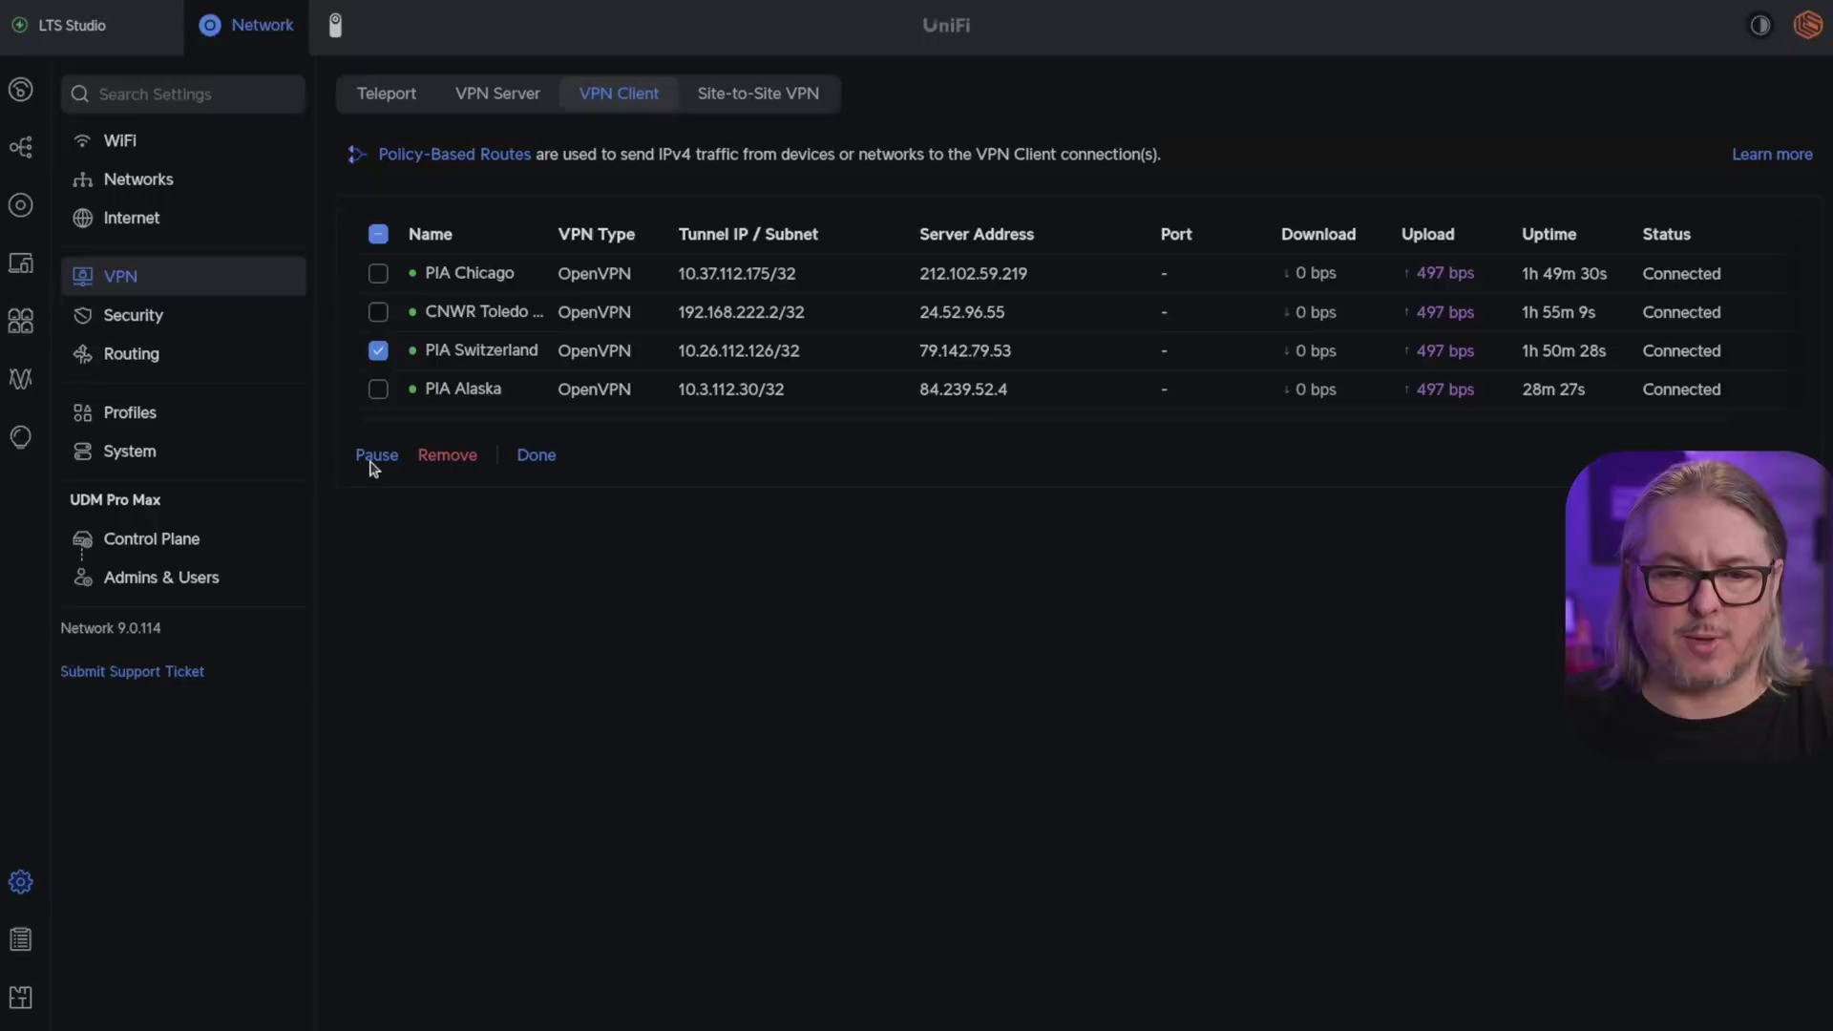
pyautogui.click(375, 456)
pyautogui.click(1092, 578)
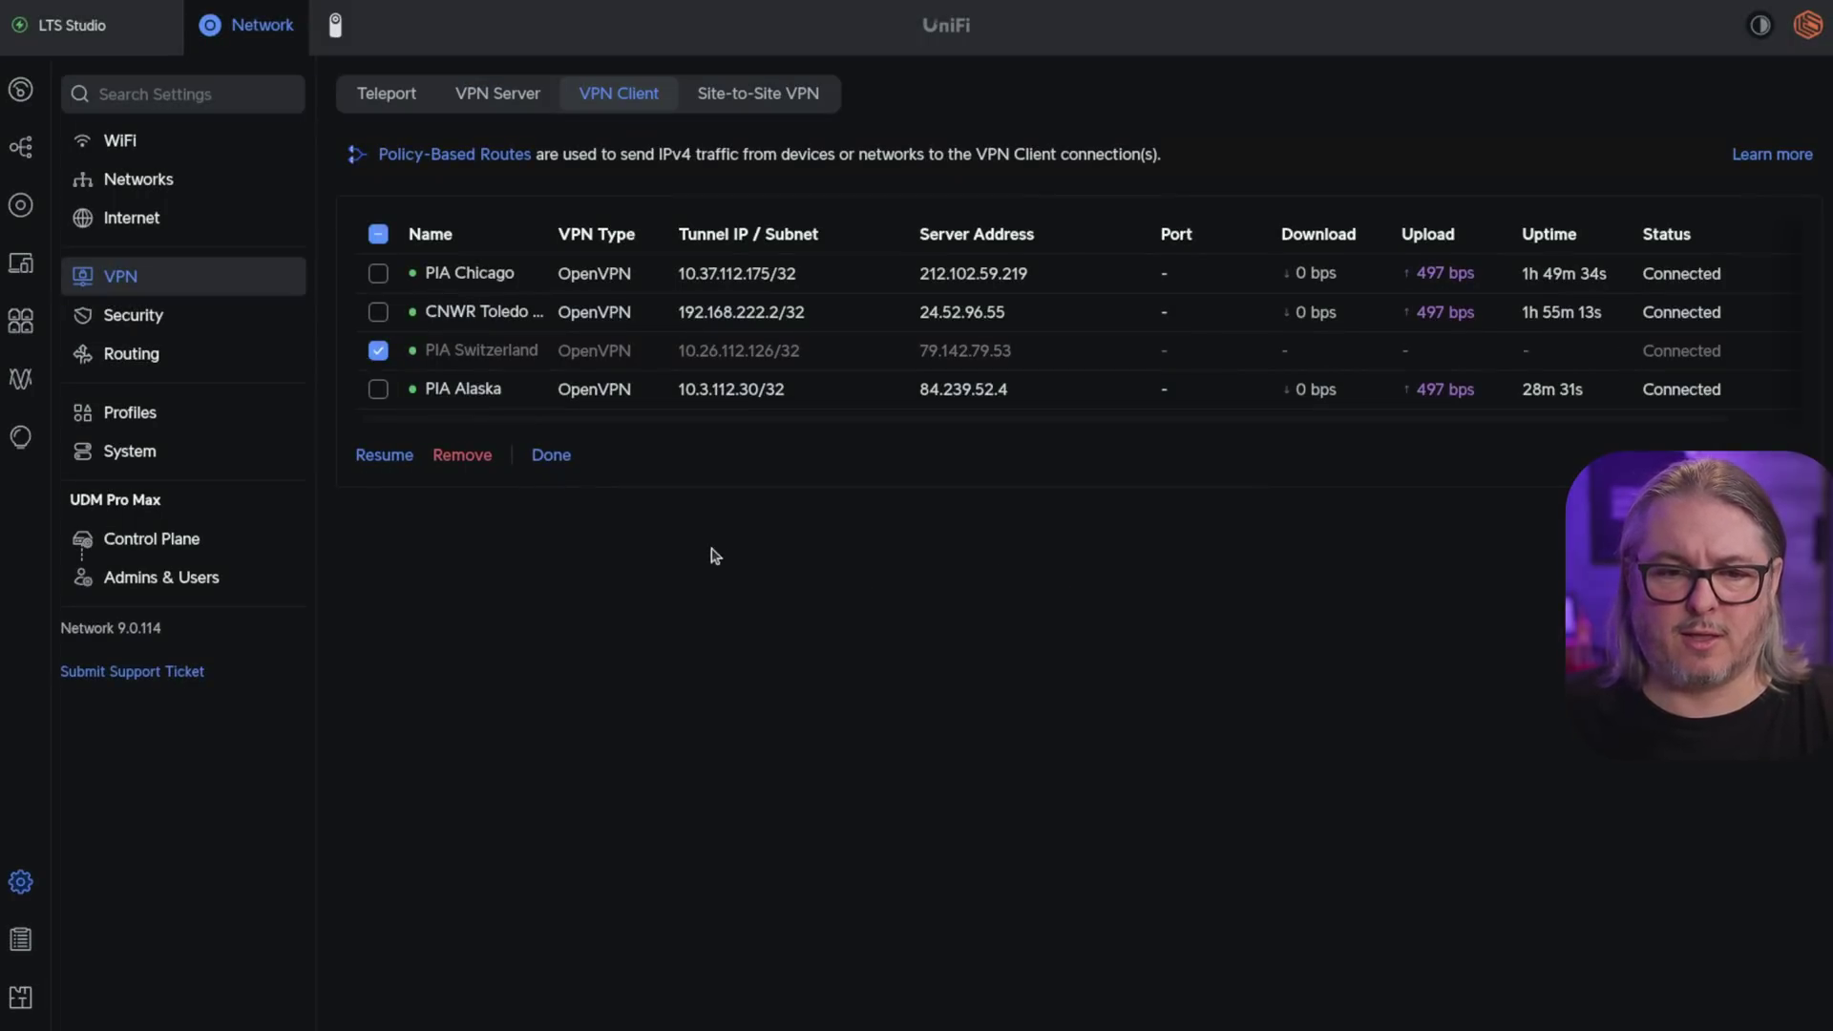
pyautogui.click(564, 456)
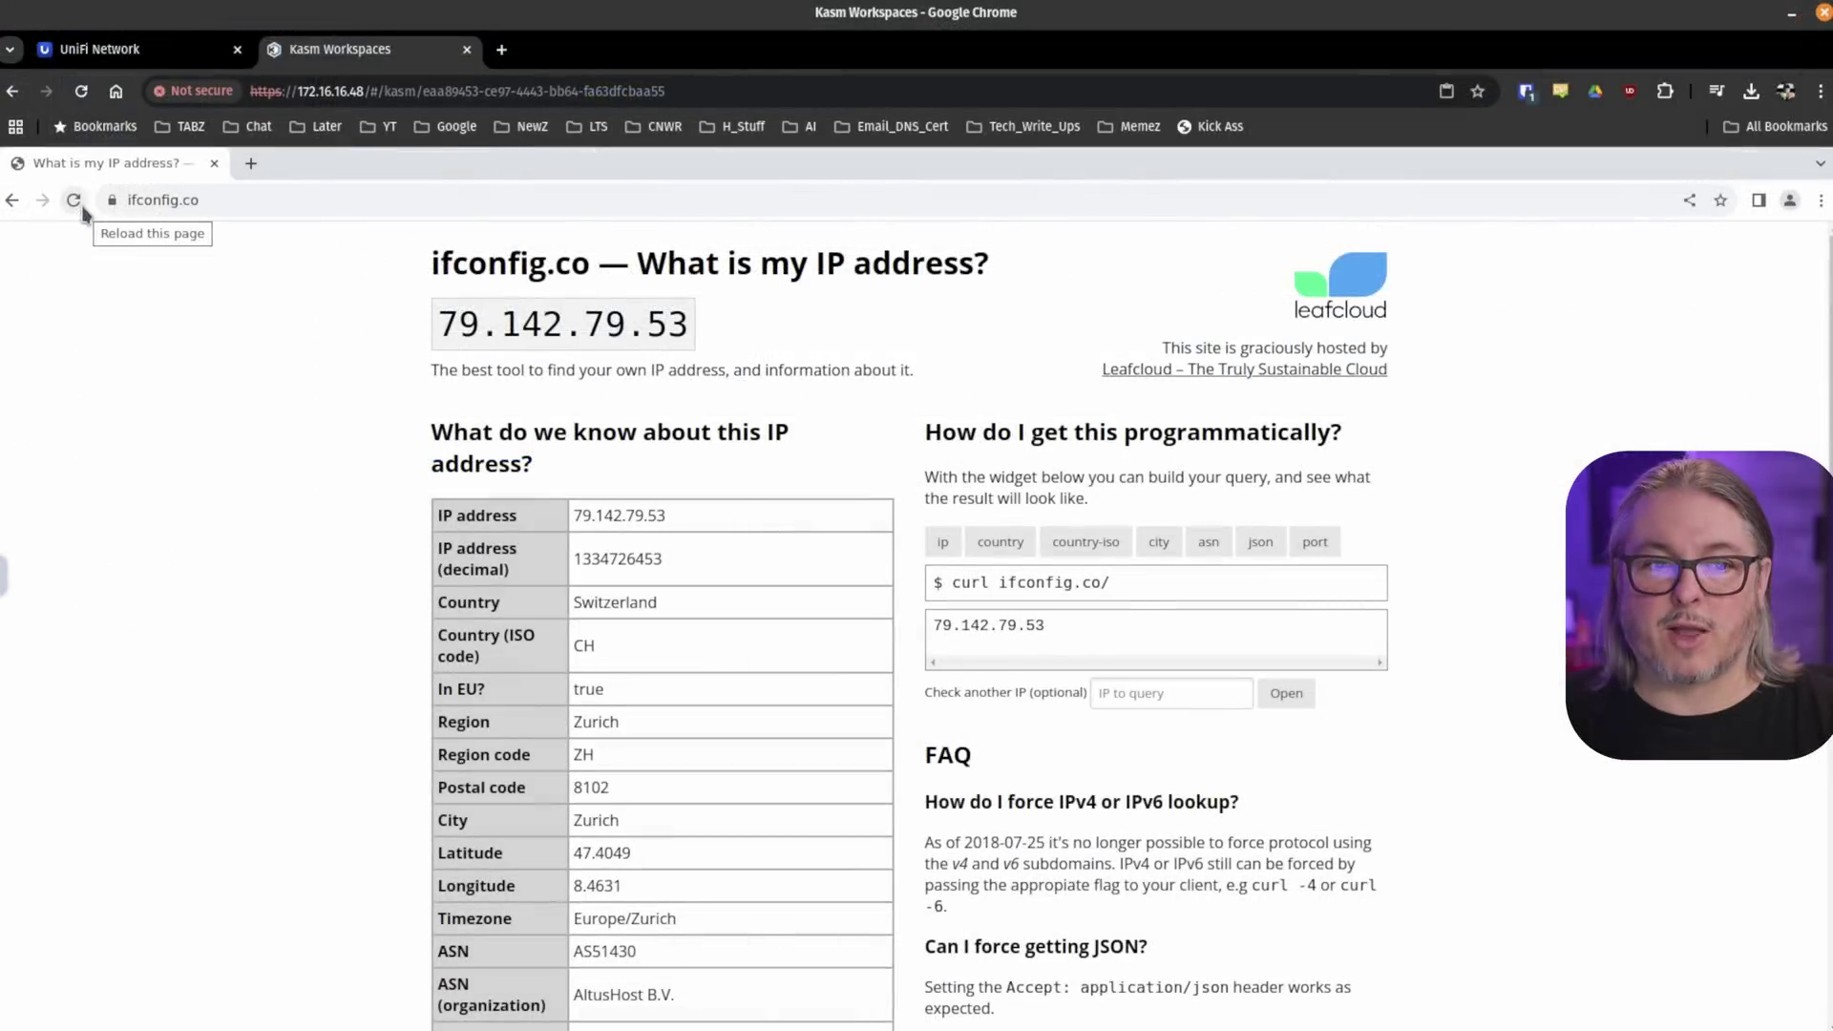
# Reload ifconfig.co, then try loading google.com in the Kasm browser
pyautogui.click(72, 199)
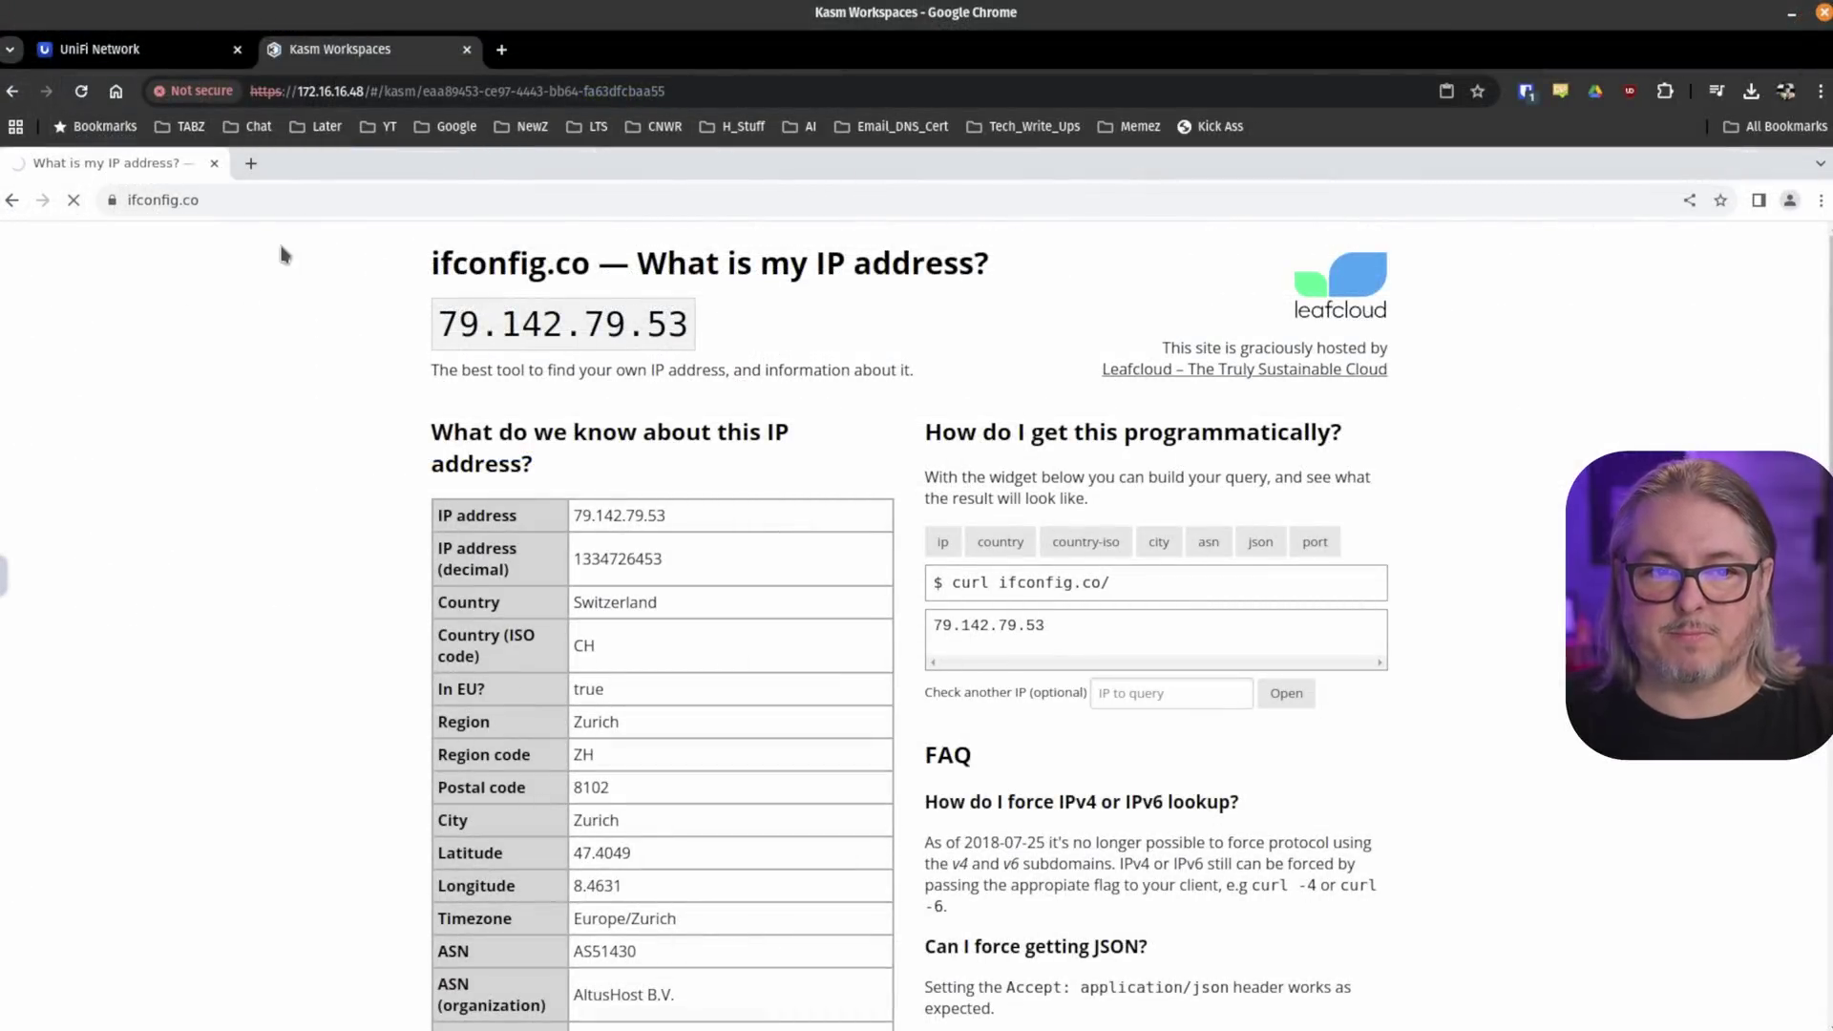
pyautogui.click(316, 203)
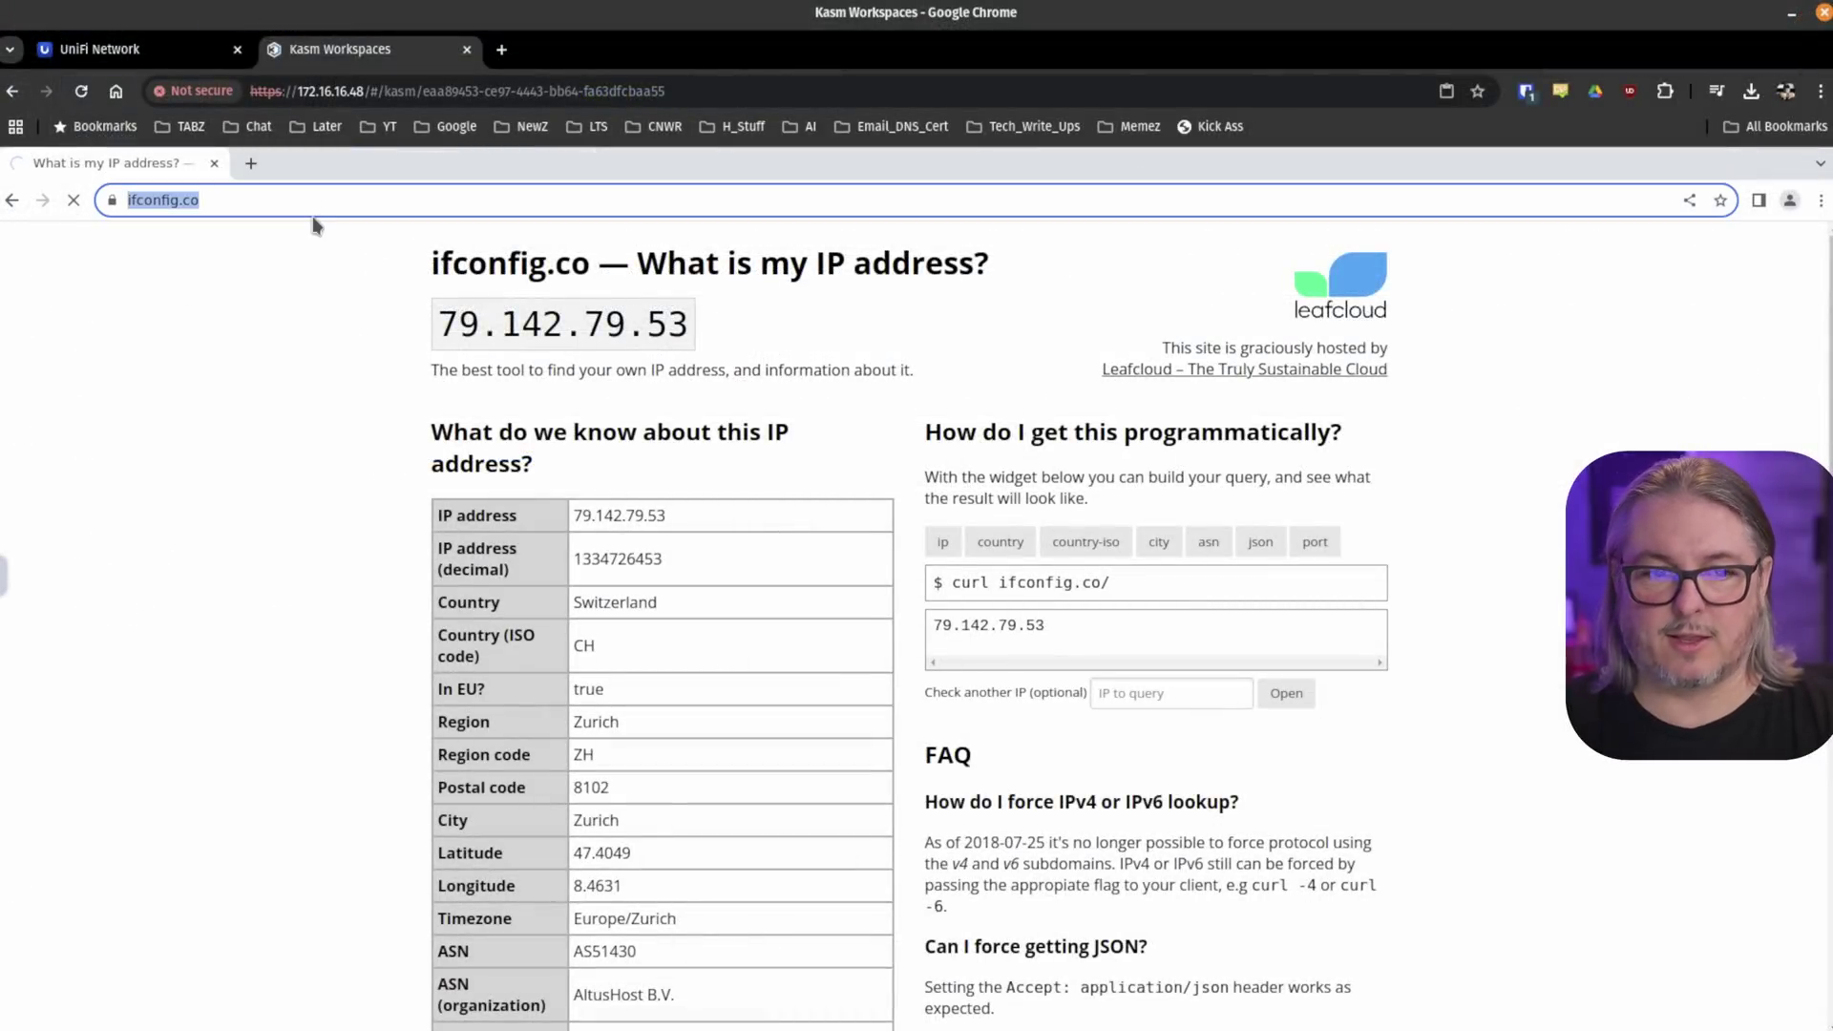
pyautogui.write('google.com')
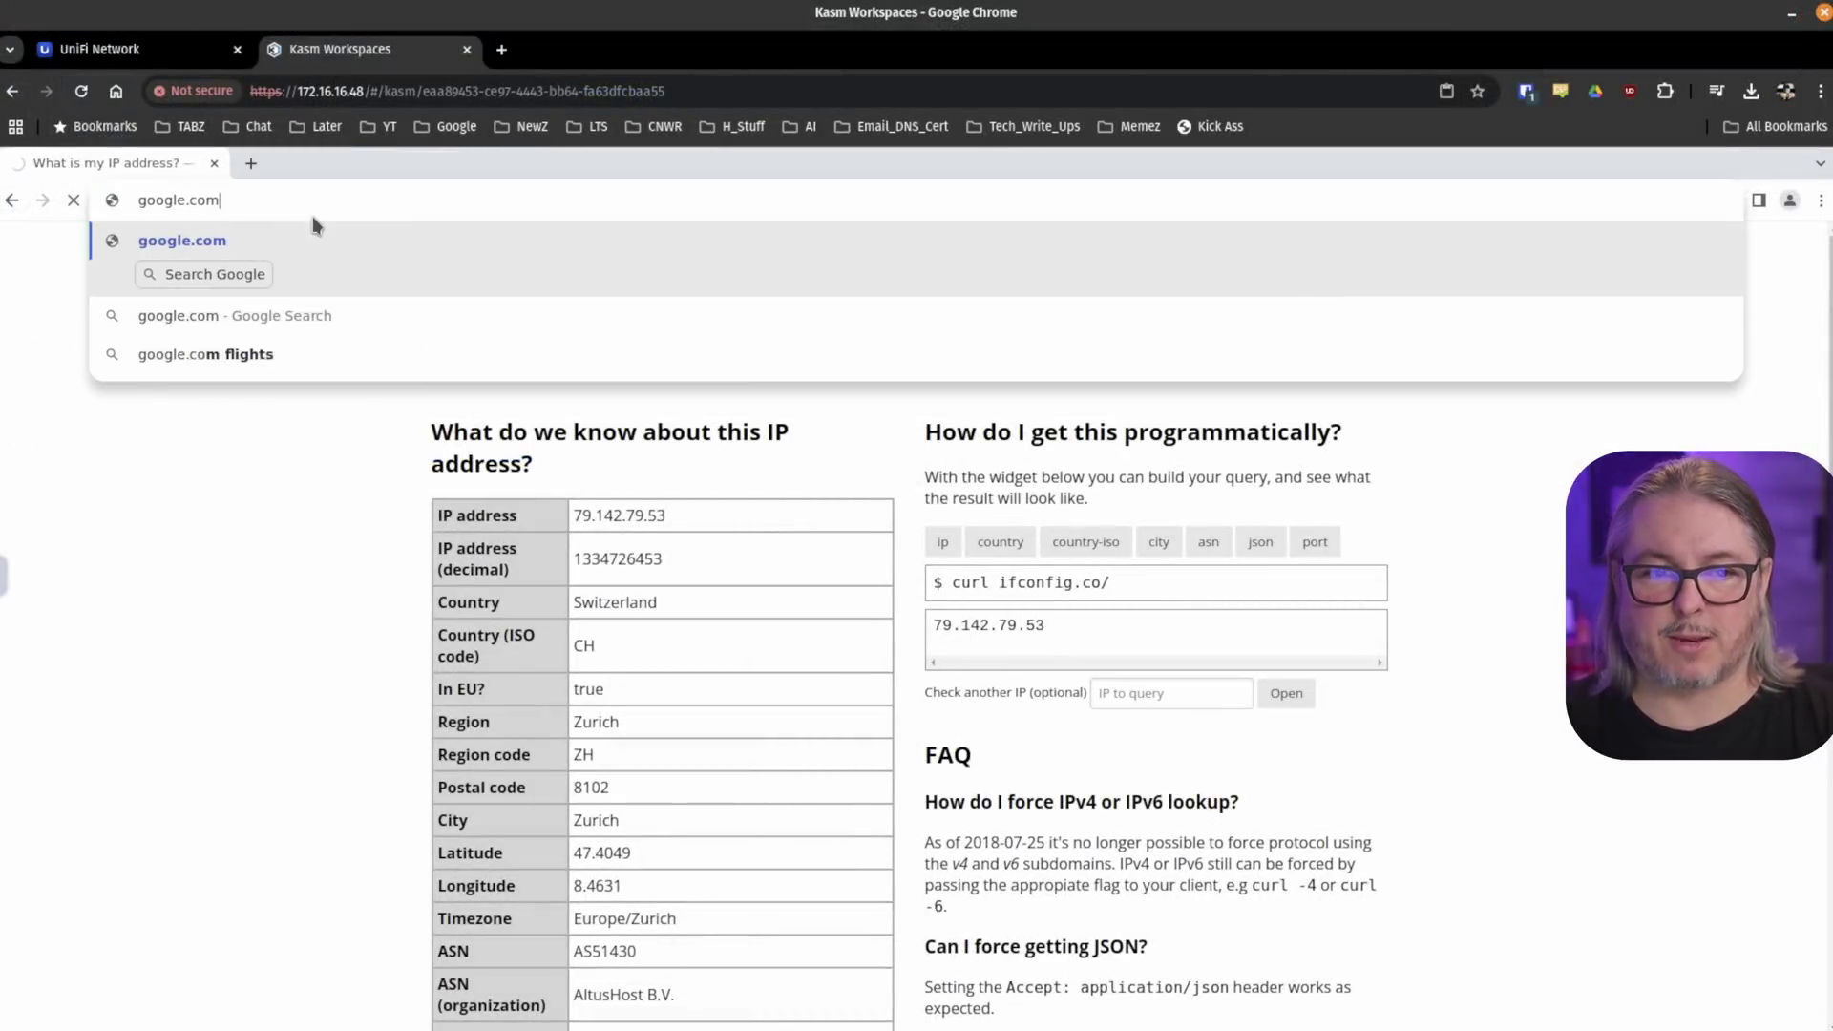
pyautogui.press('Return')
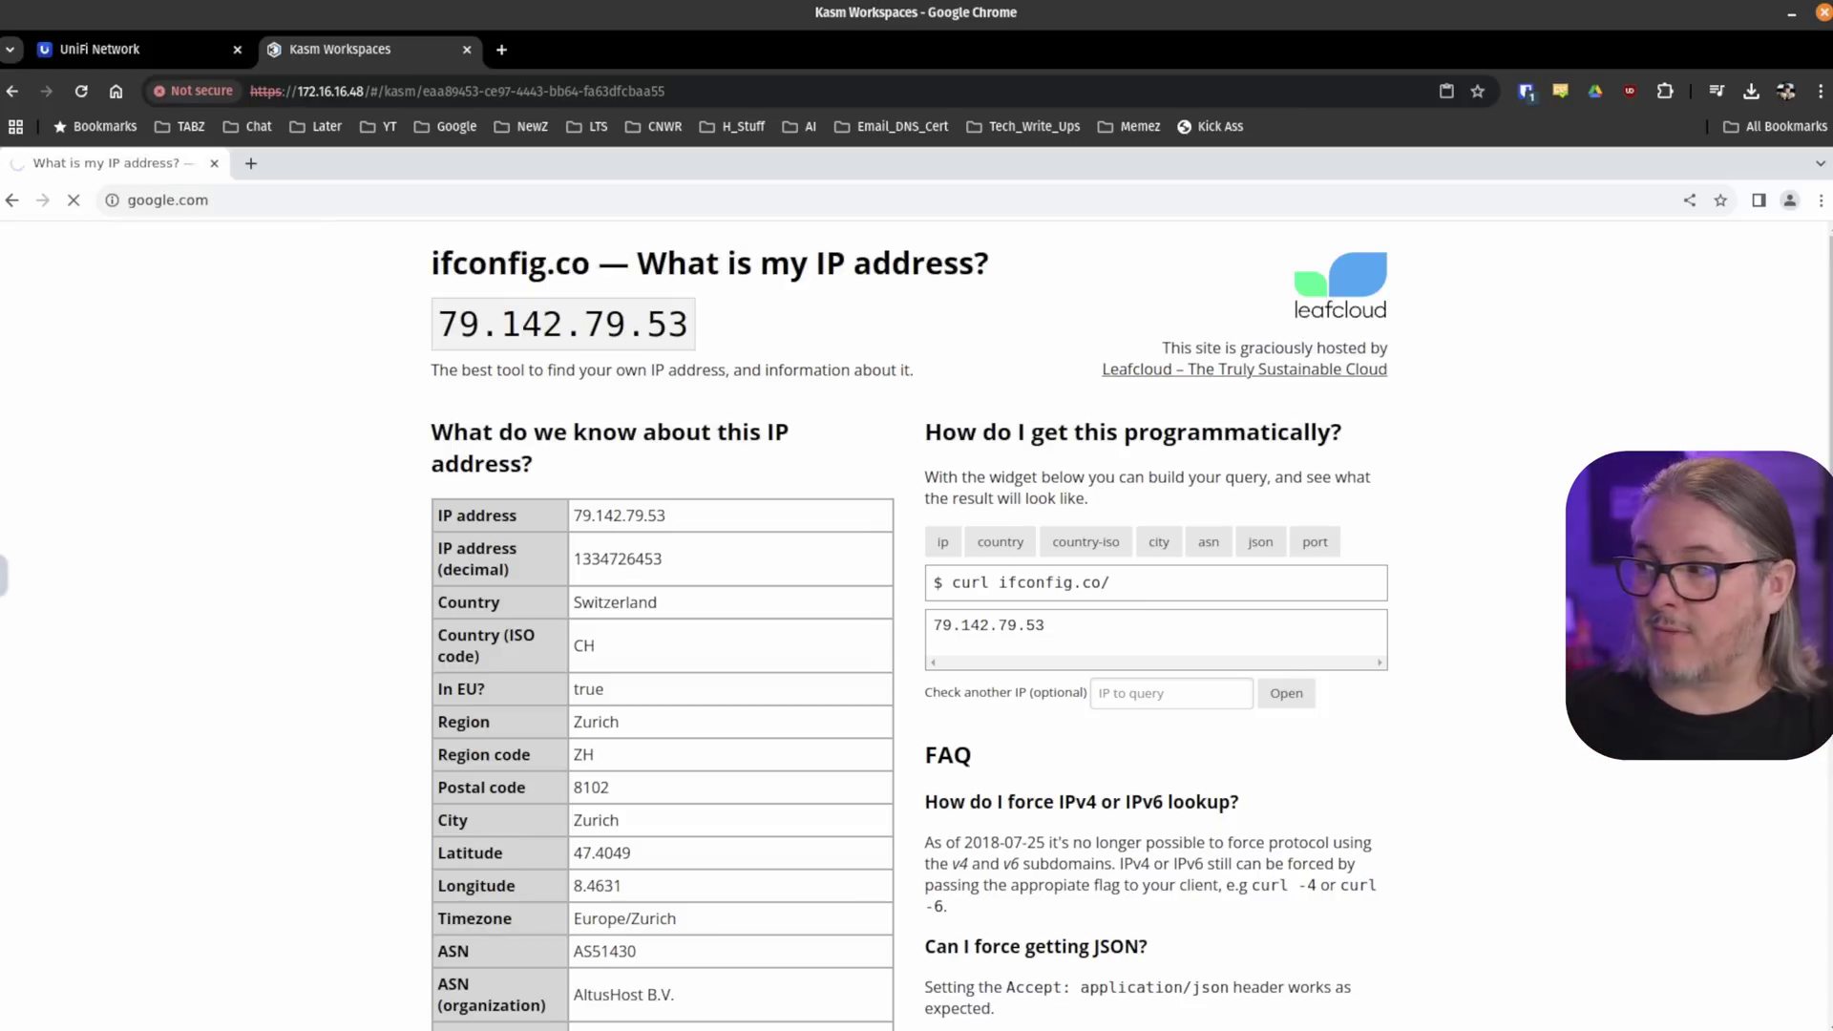
# Run ping 1.1.1.1 in a new Kasm terminal
pyautogui.hotkey('ctrl', 'alt', 't')
pyautogui.moveTo(723, 201); pyautogui.dragTo(835, 278)
pyautogui.write('pgin')
pyautogui.press('BackSpace')
pyautogui.press('BackSpace')
pyautogui.press('BackSpace')
pyautogui.press('BackSpace')
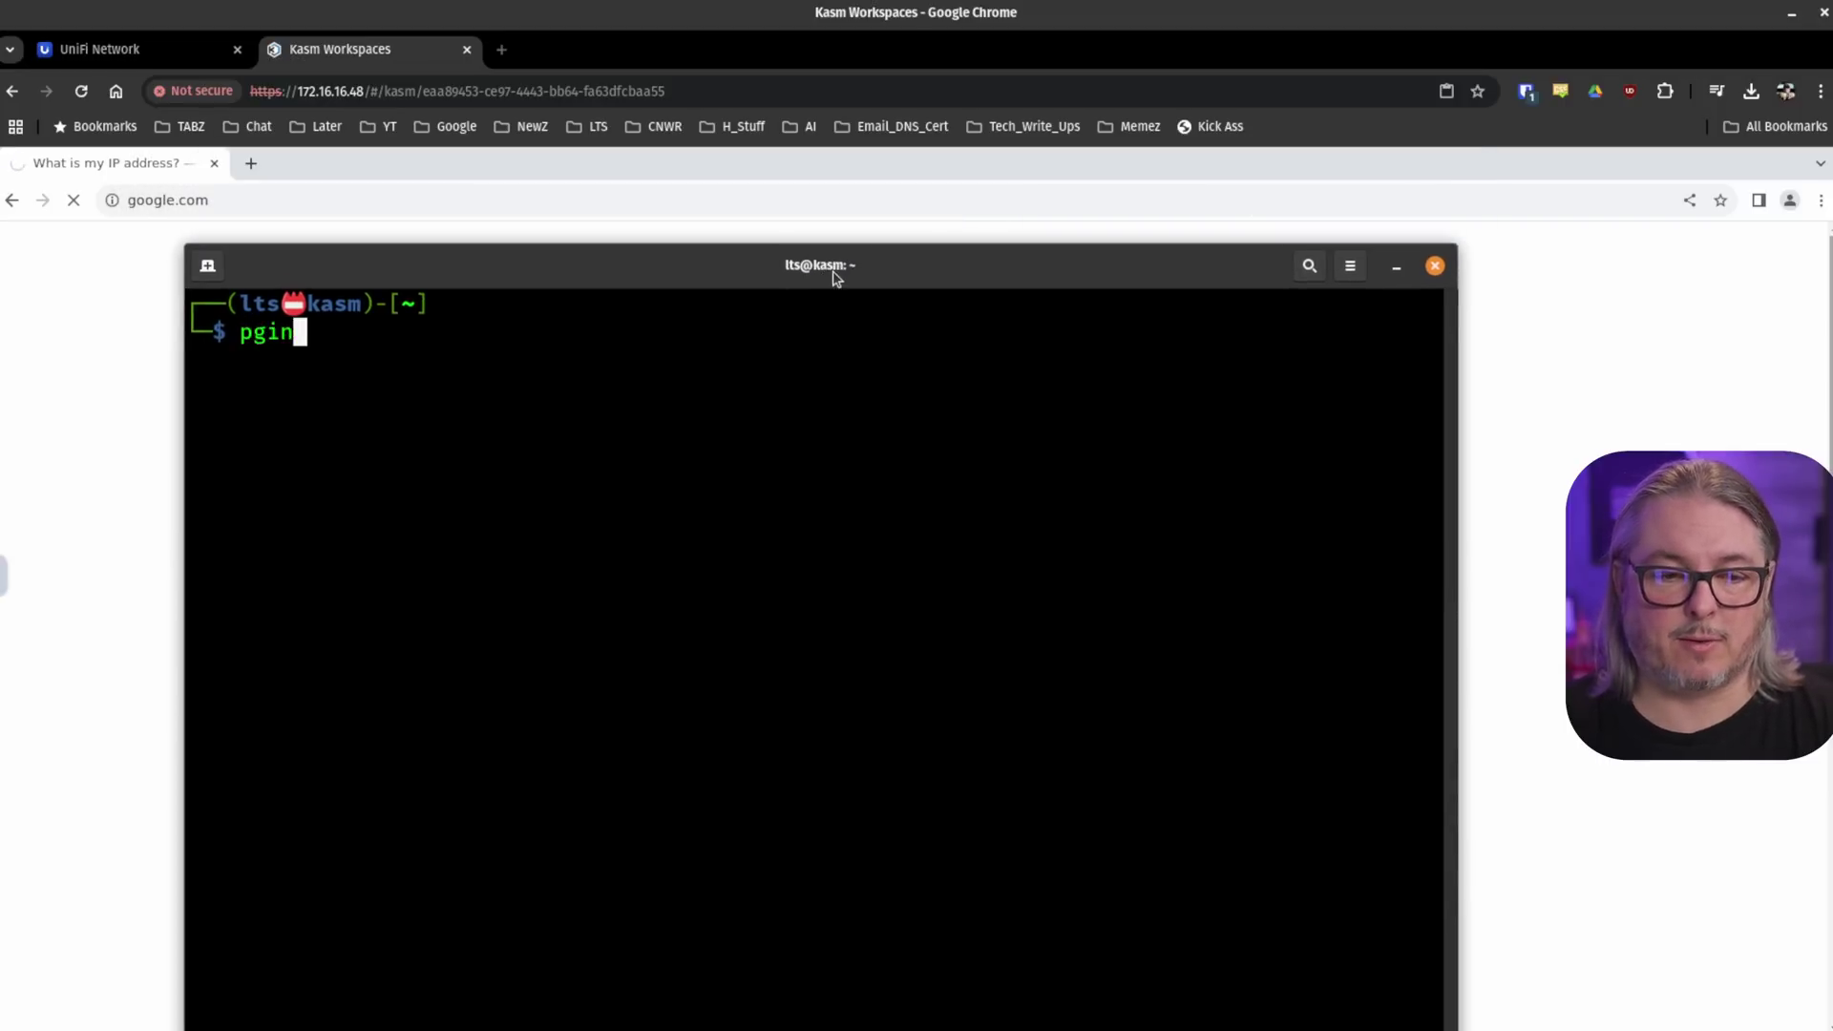
pyautogui.write('ing 1.1.1.1')
pyautogui.press('Return')
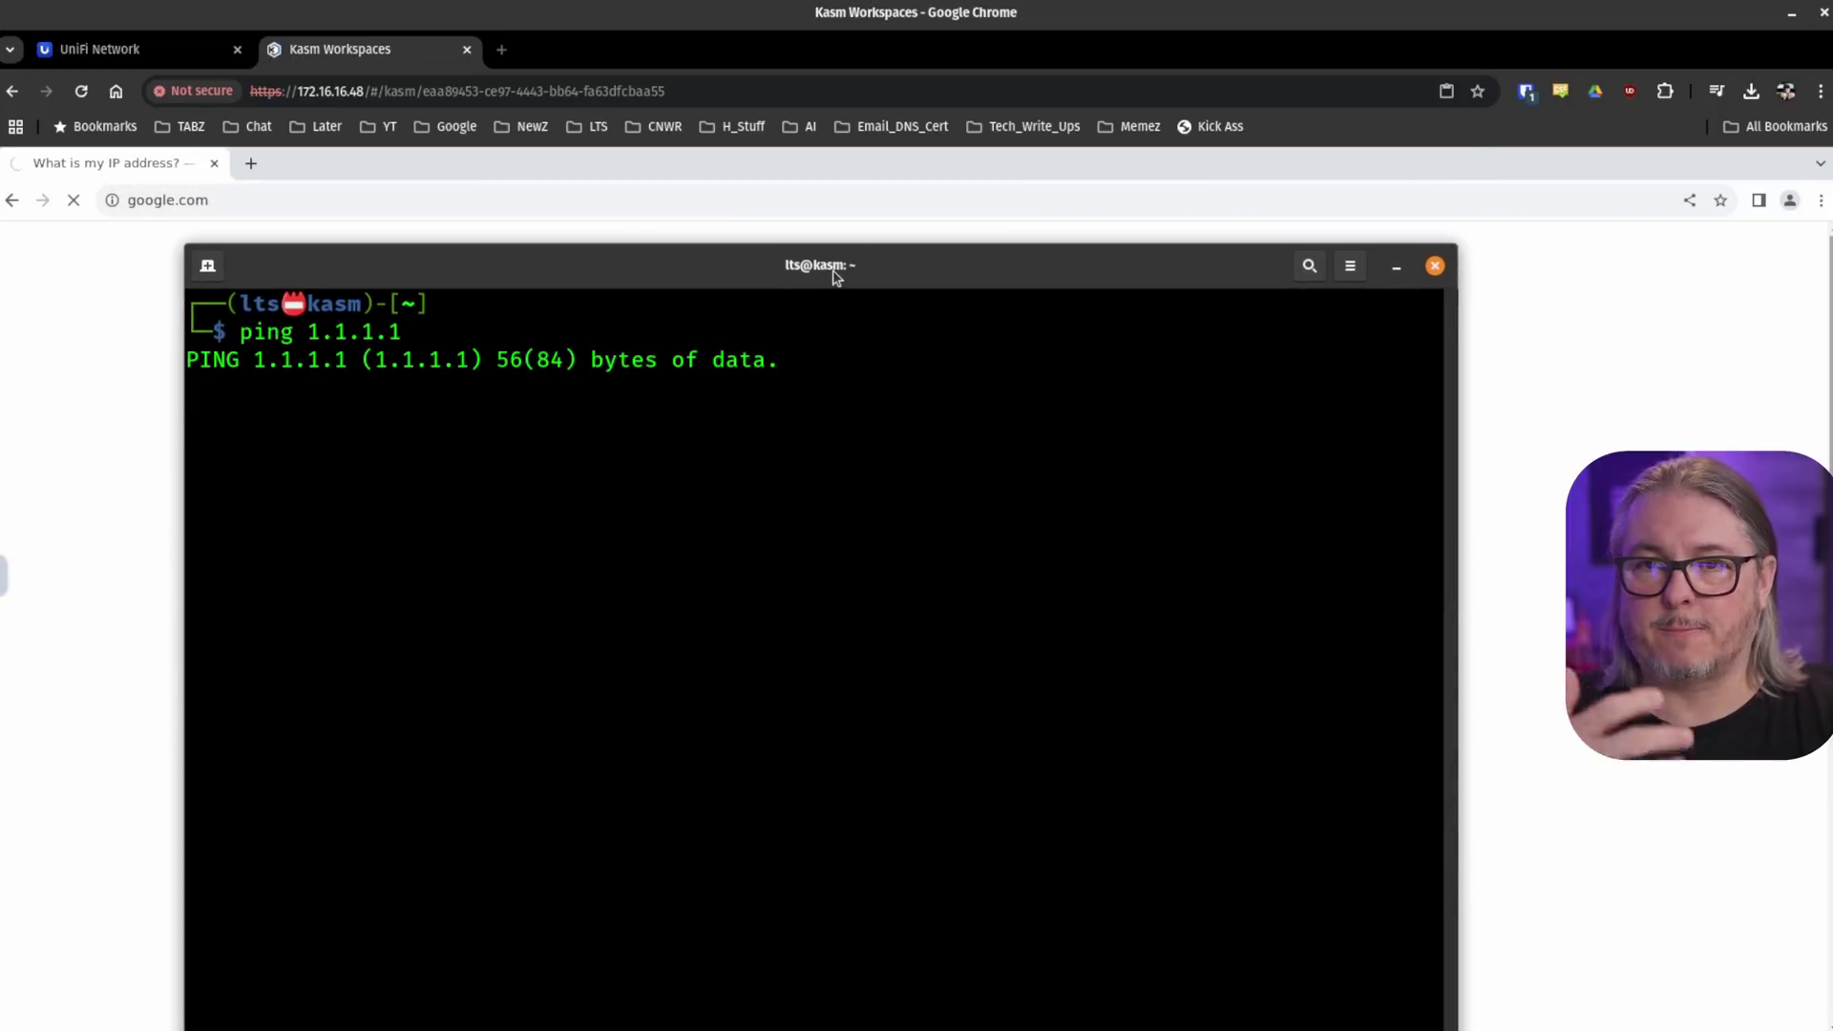